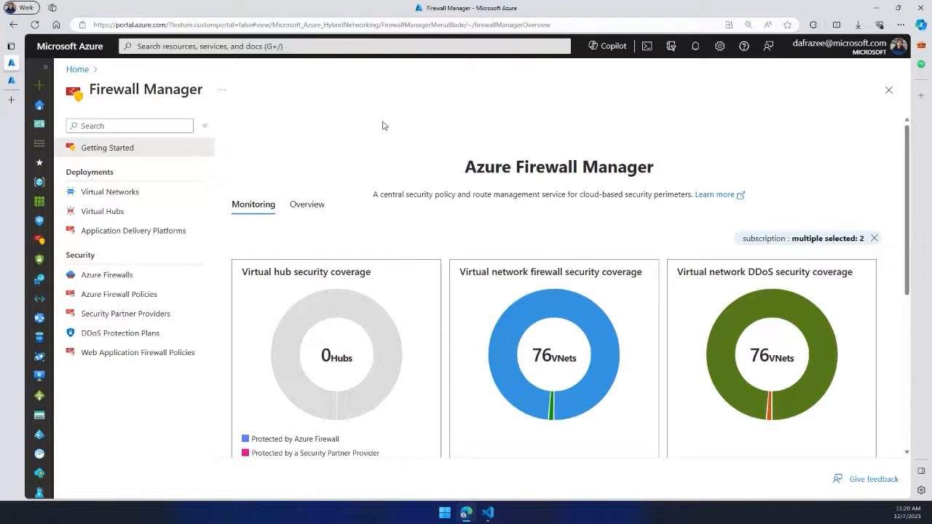
Step: Open the diagnostic settings of the SOC-NS-FW firewall
click(100, 276)
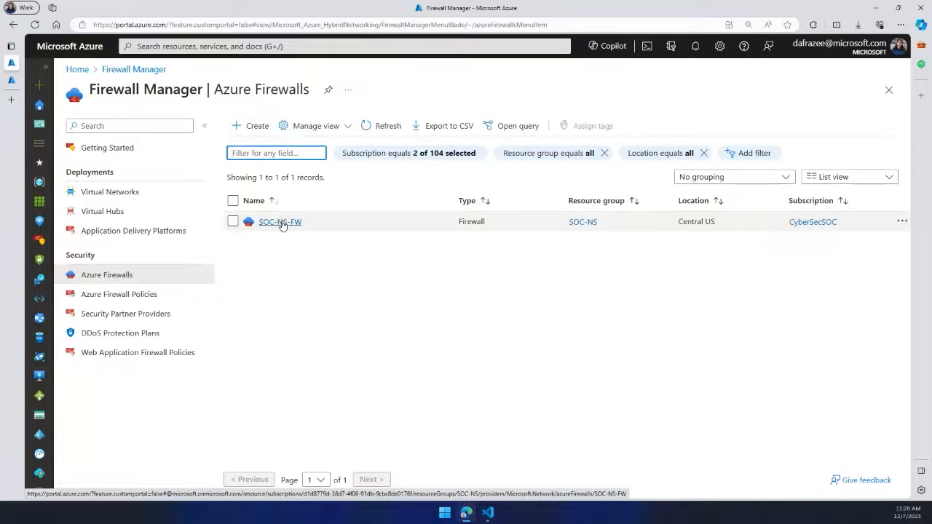
click(281, 222)
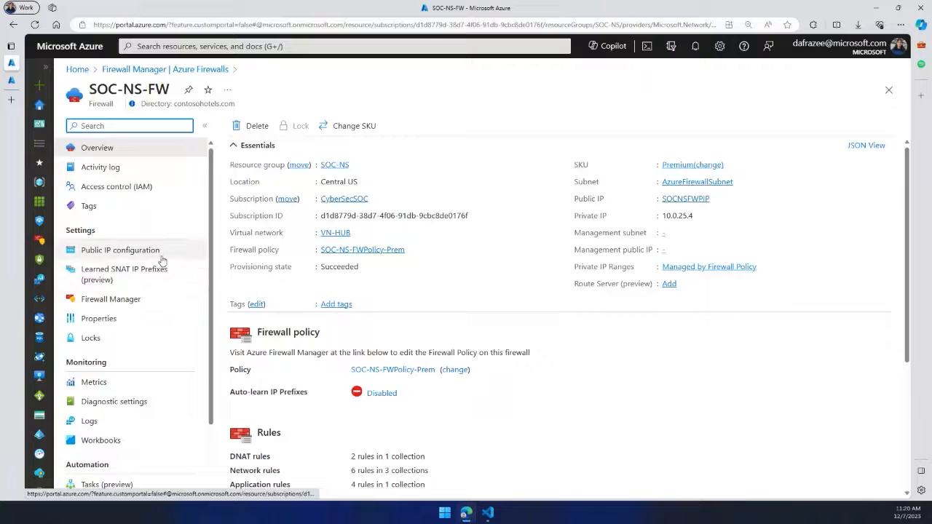
scroll(162, 261, down, 2)
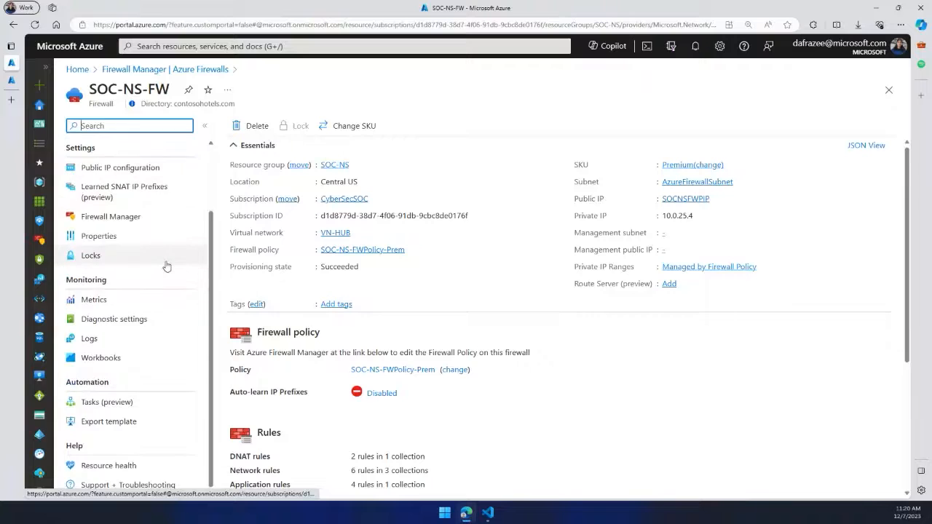
click(133, 322)
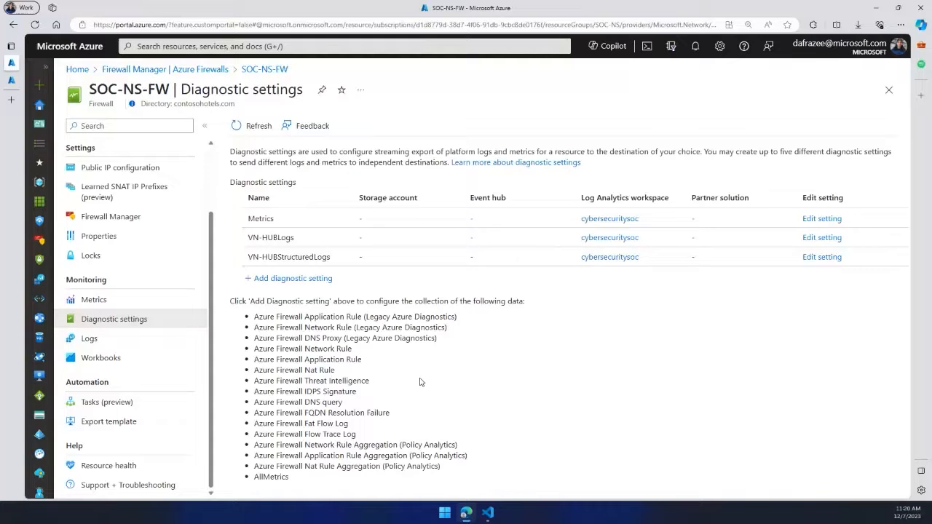
triple_click(399, 358)
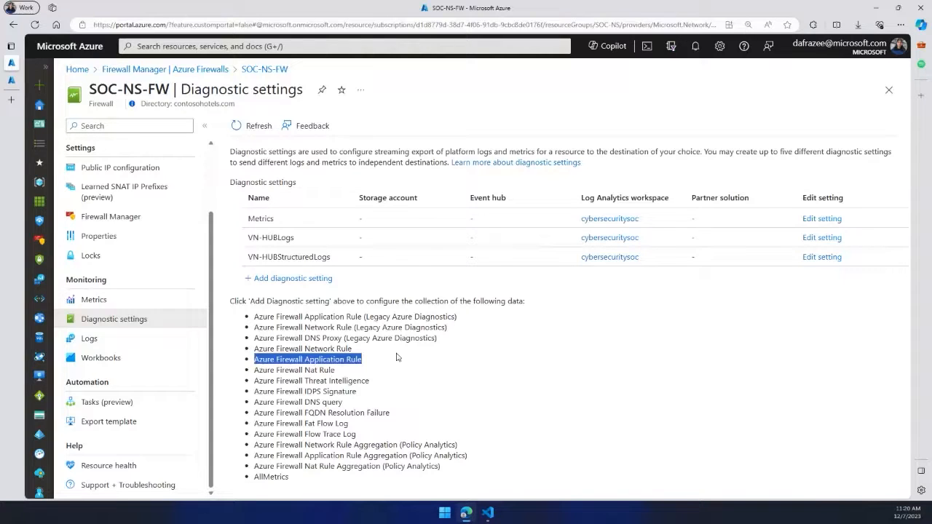
click(471, 386)
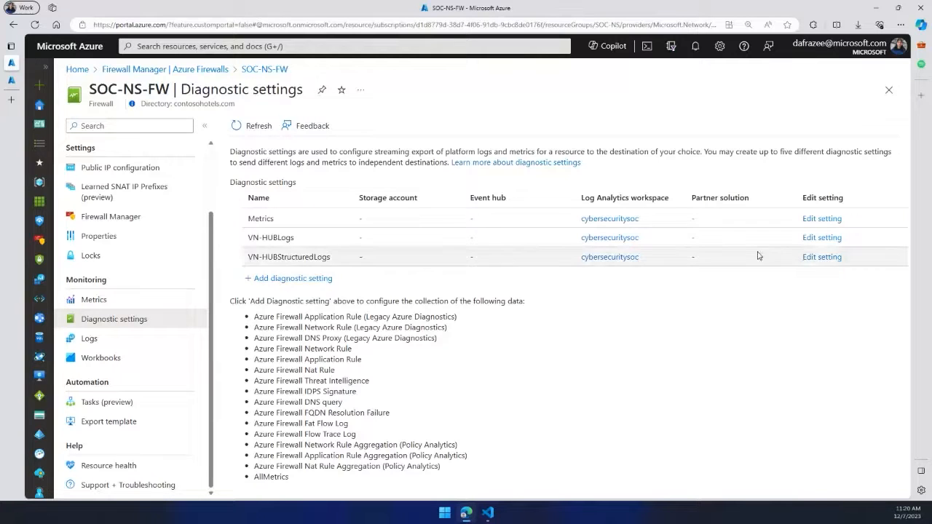
Step: Open the VN-HUBStructuredLogs diagnostic setting and examine its selected log categories, Log Analytics workspace and destination table
click(821, 257)
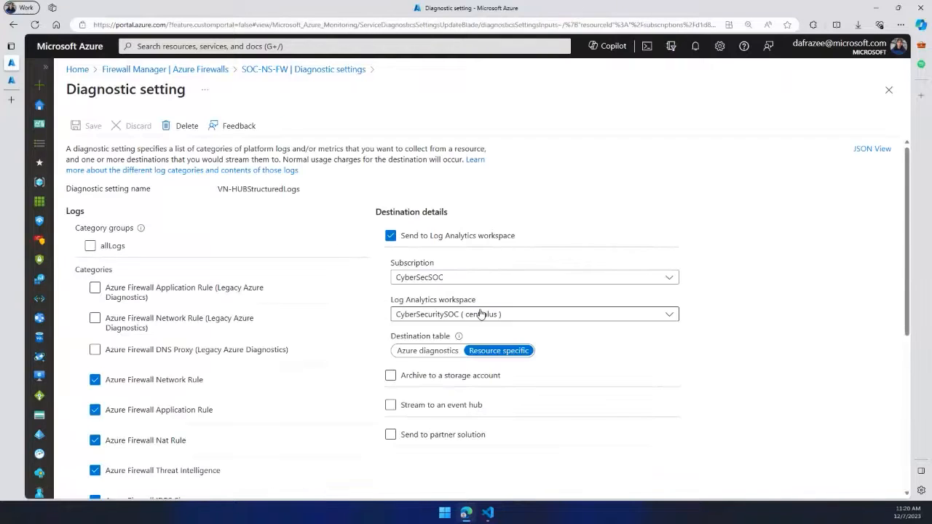
scroll(372, 284, down, 2)
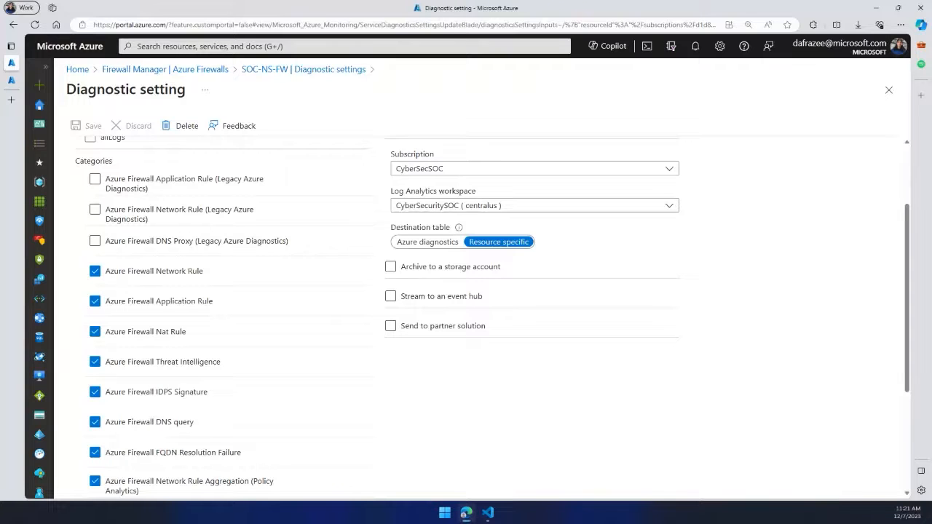
scroll(204, 319, down, 3)
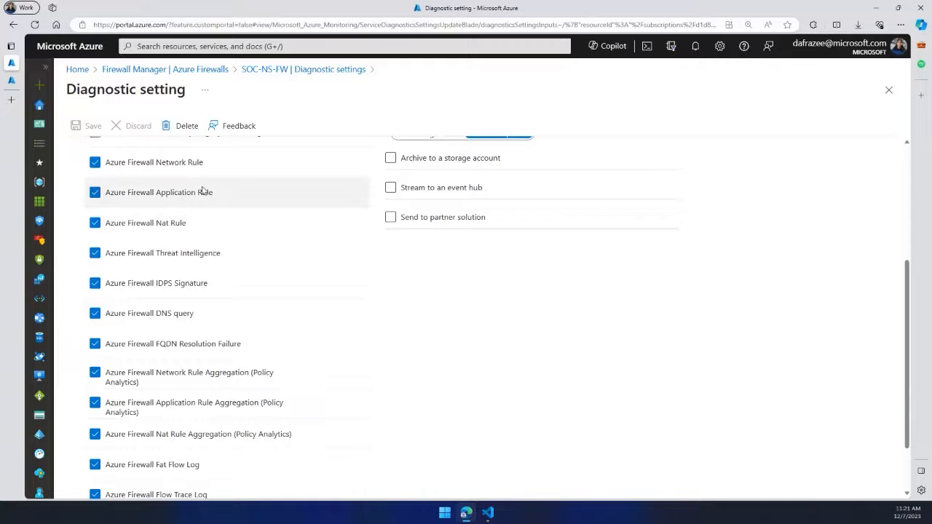
scroll(250, 291, up, 1)
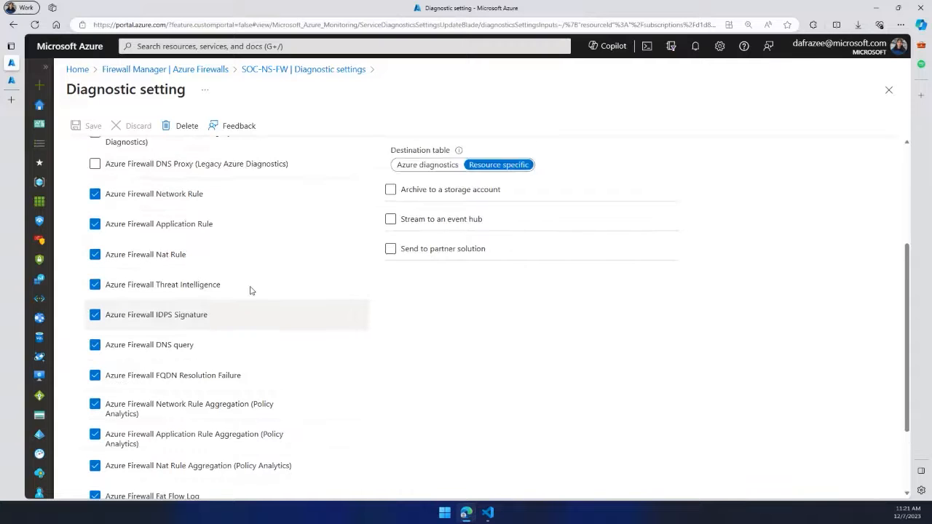
scroll(229, 210, up, 1)
scroll(250, 266, down, 2)
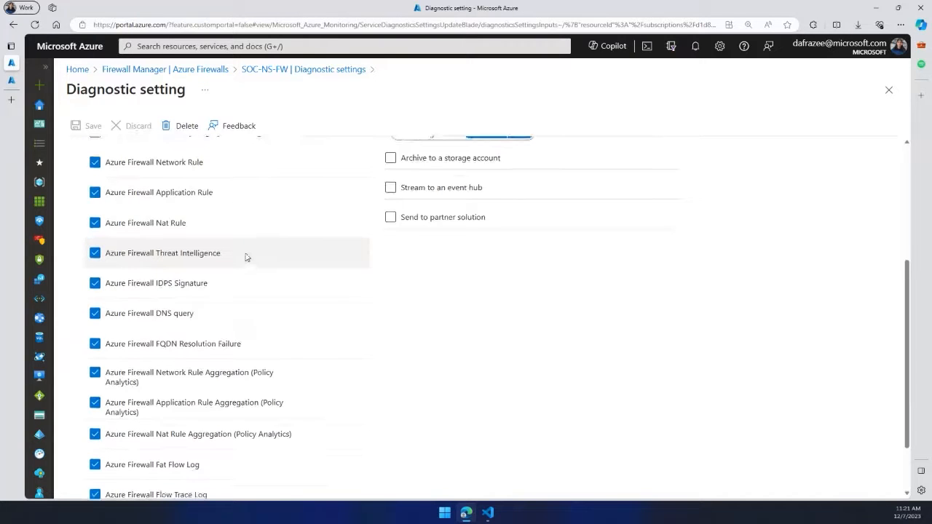
scroll(247, 257, down, 2)
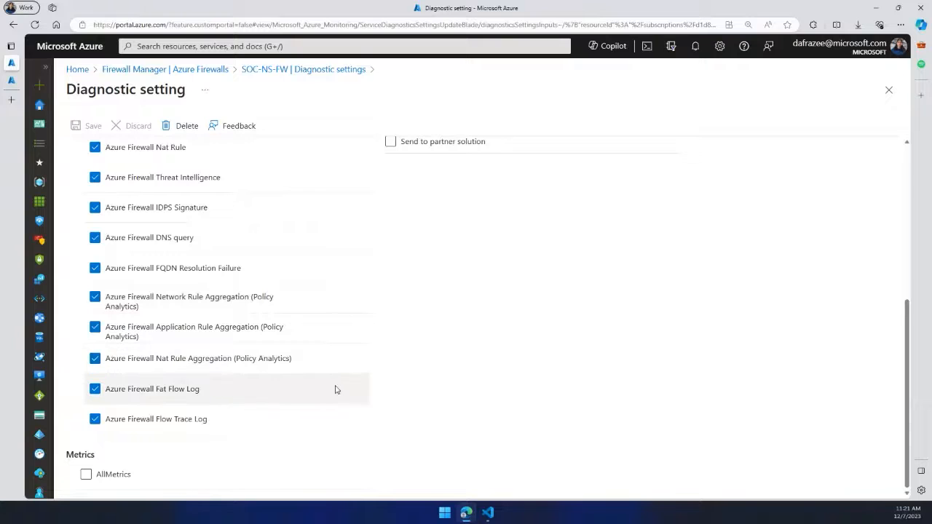
scroll(347, 385, up, 4)
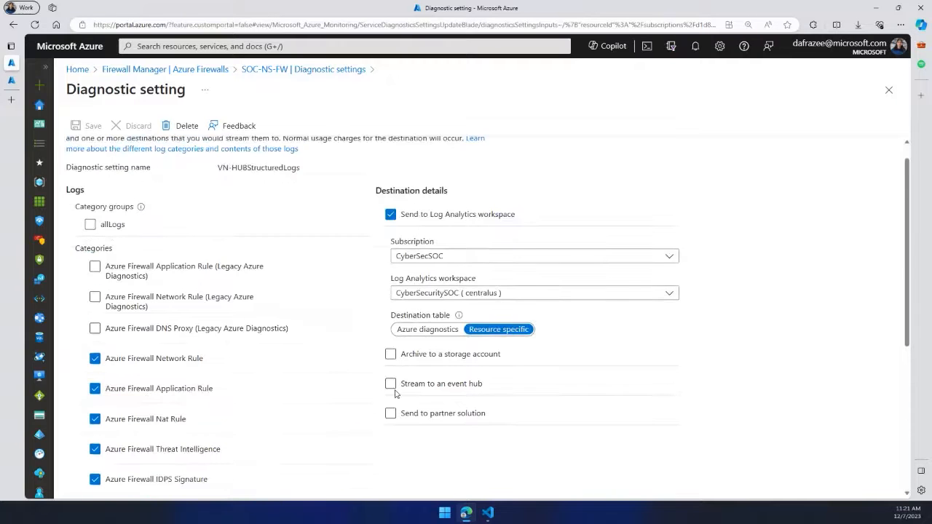
scroll(383, 251, down, 1)
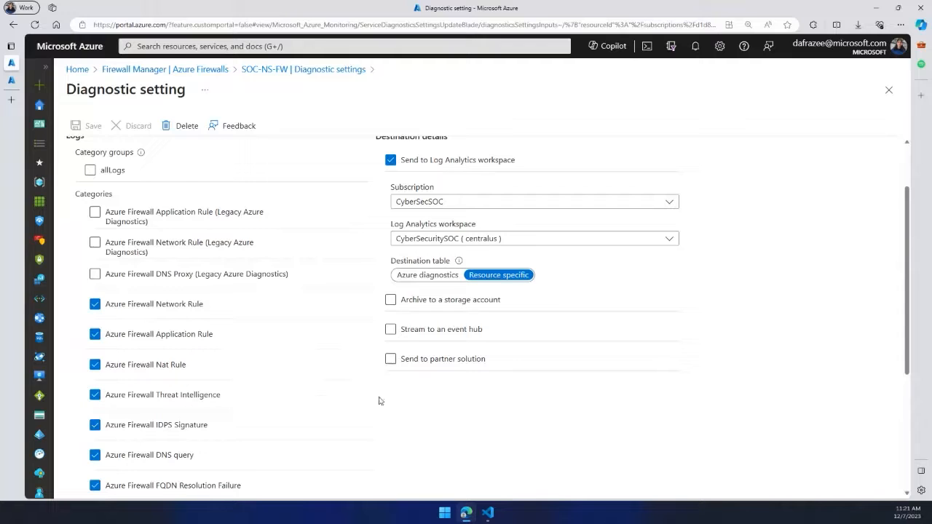
scroll(380, 400, down, 1)
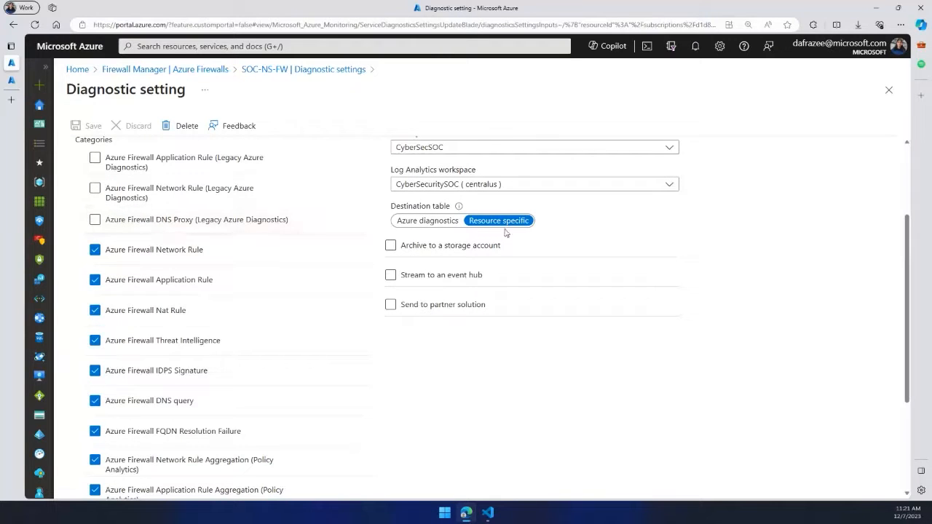
scroll(508, 426, down, 1)
scroll(503, 408, up, 3)
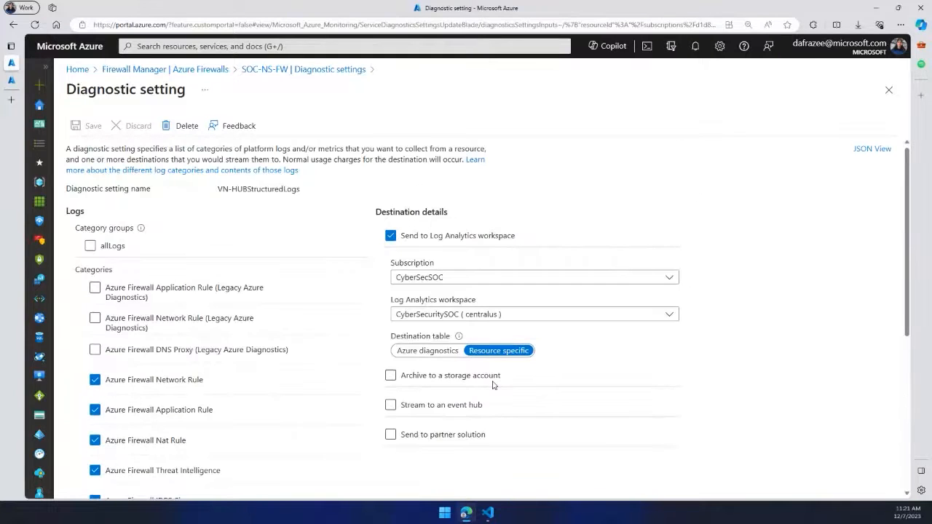
Step: Go to the firewall's Logs without the queries pop-up, collapse the resource menu and list the example queries
click(252, 70)
click(135, 315)
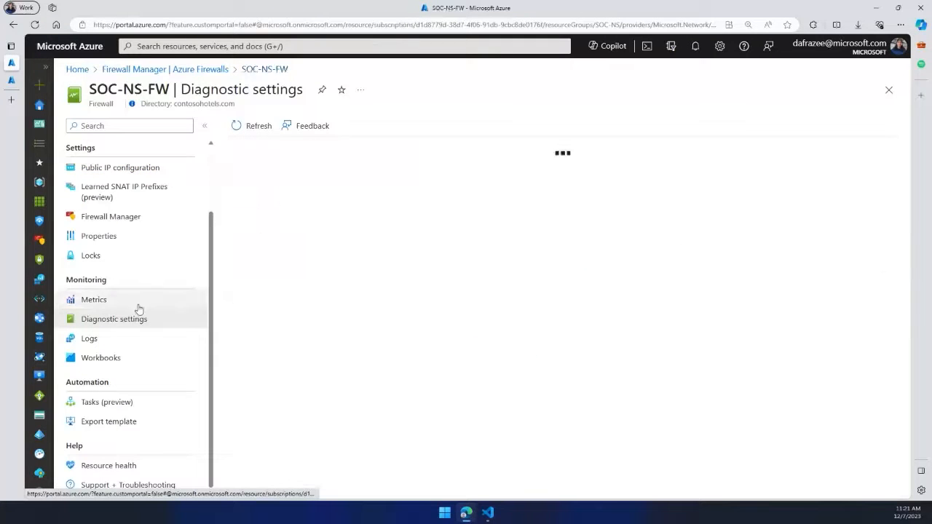
click(111, 340)
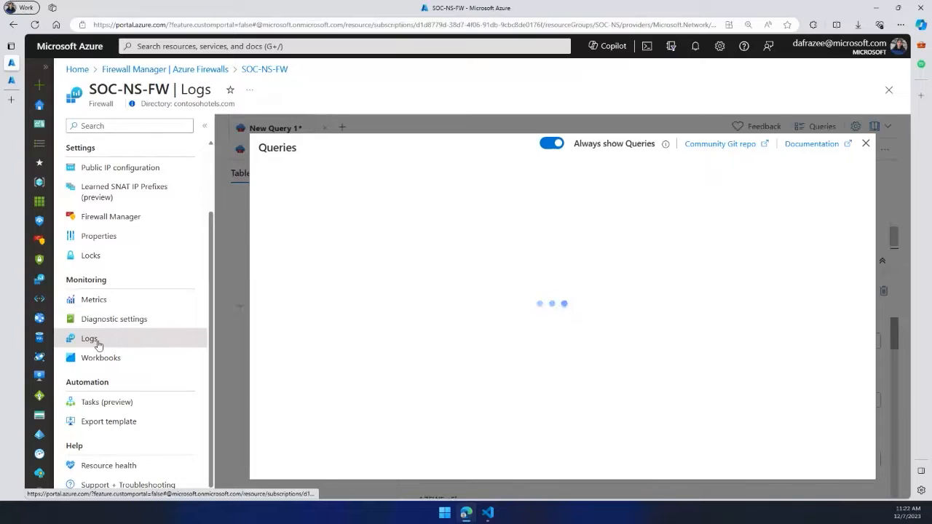
click(866, 143)
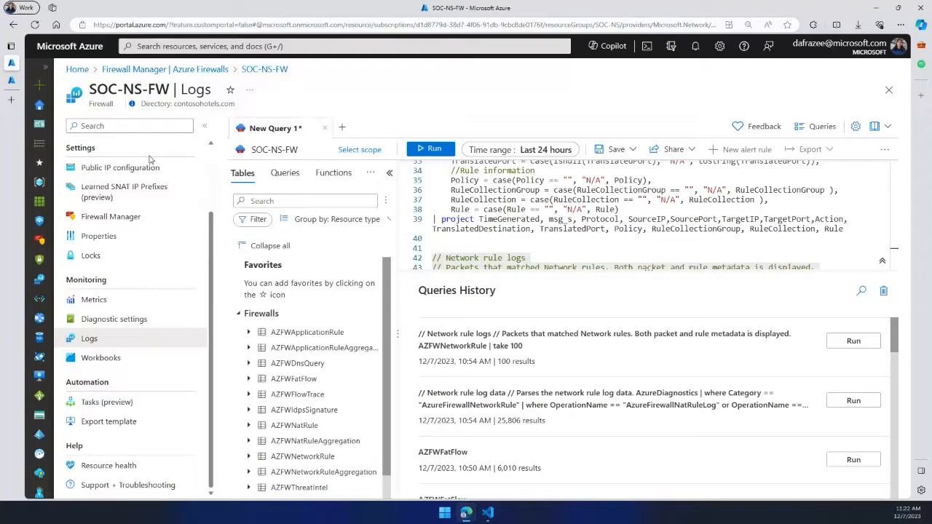
click(203, 126)
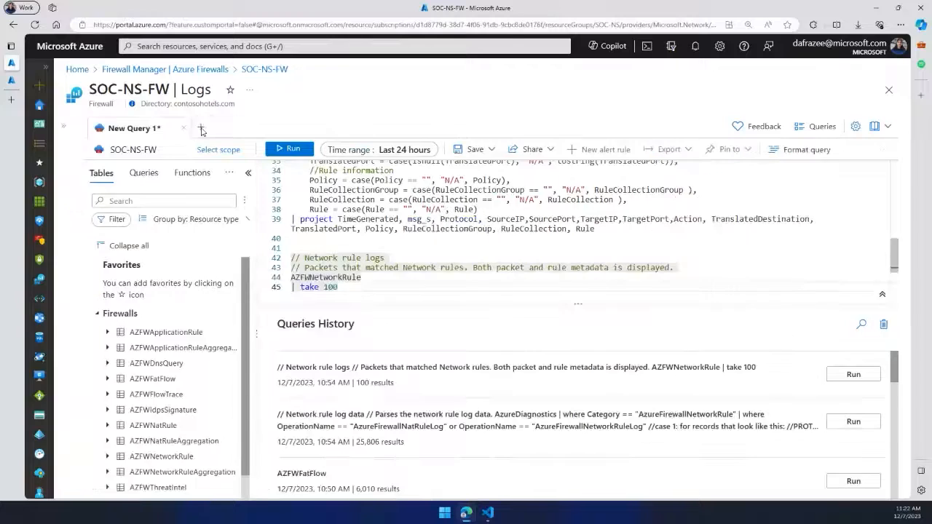
click(143, 174)
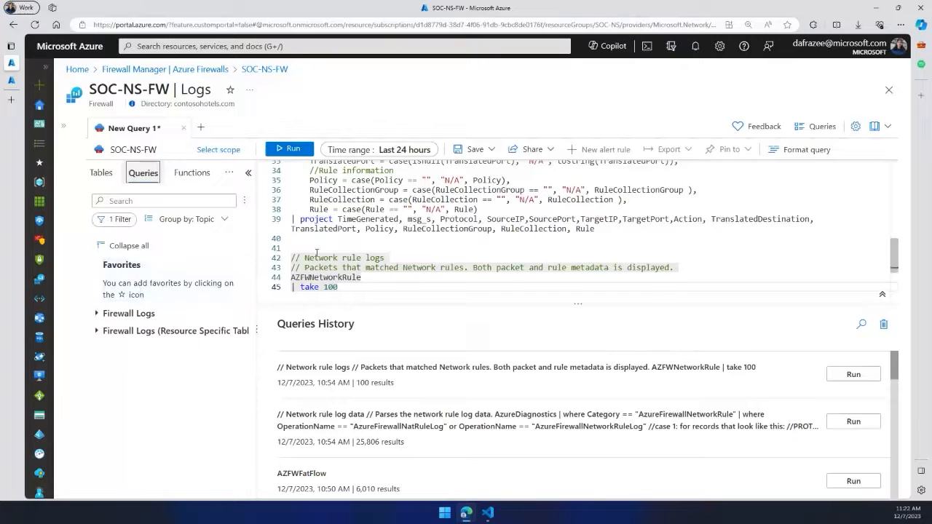
Step: Delete all existing query text from the New Query 1 editor
click(348, 219)
key(ctrl+a)
key(Delete)
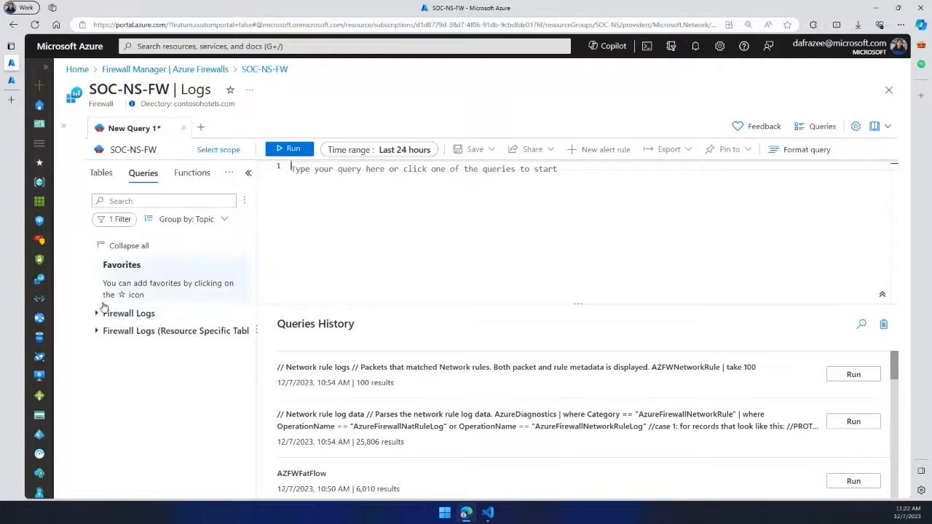
Step: Load the Network rule log data example query from the Firewall Logs group into the editor and run it
click(120, 220)
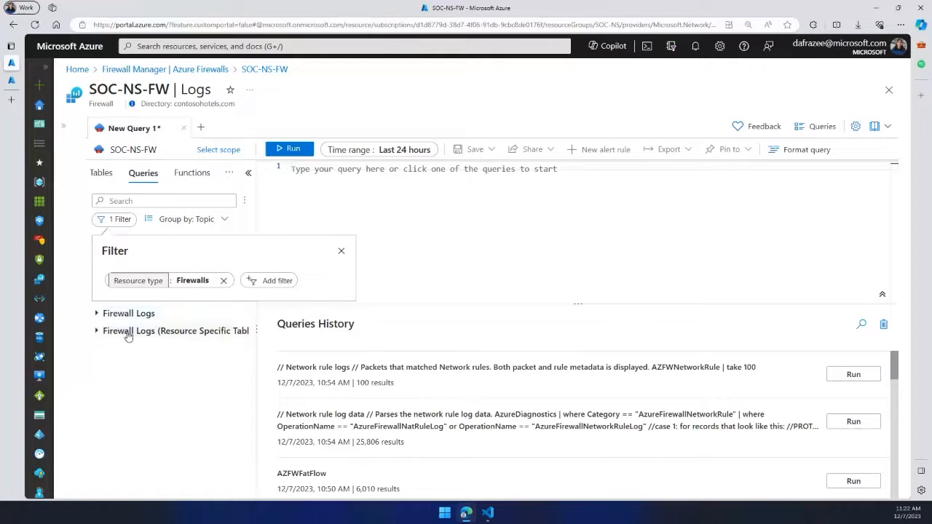
click(118, 381)
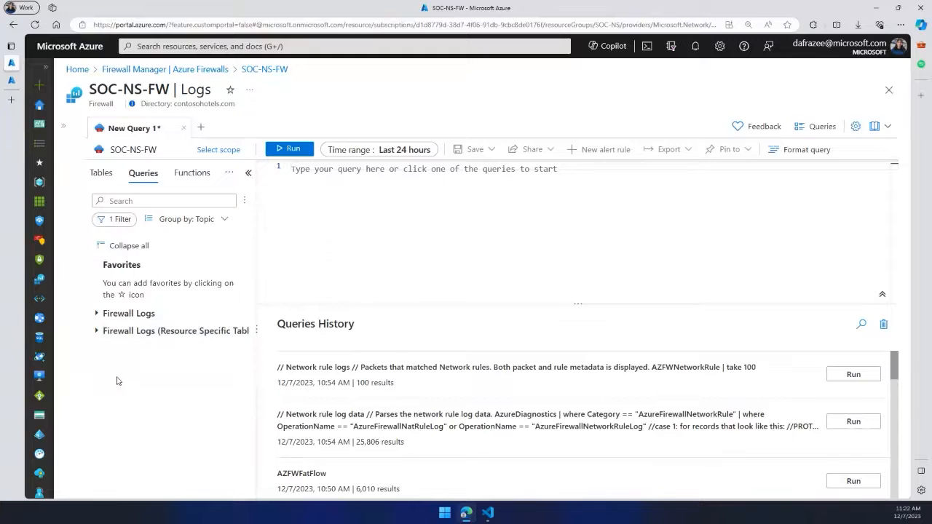
click(98, 313)
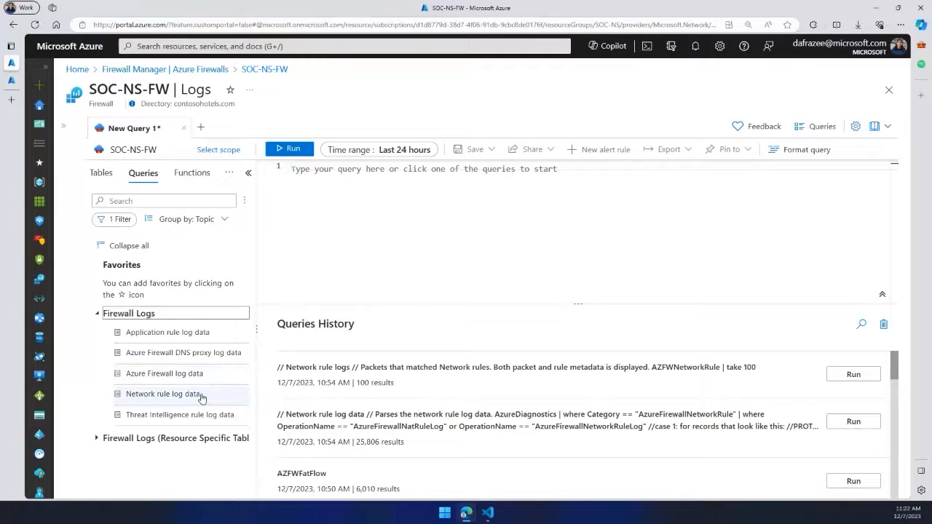
mouse_move(202, 397)
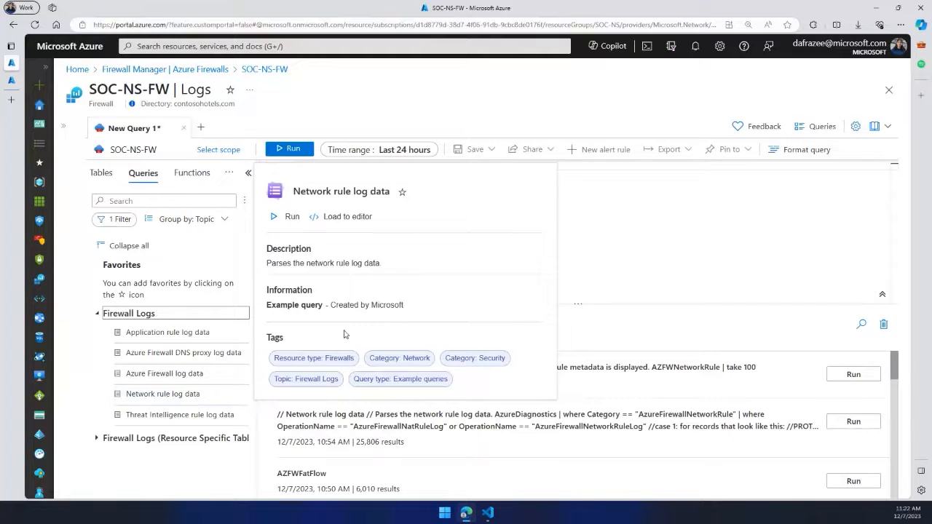
click(355, 216)
click(292, 149)
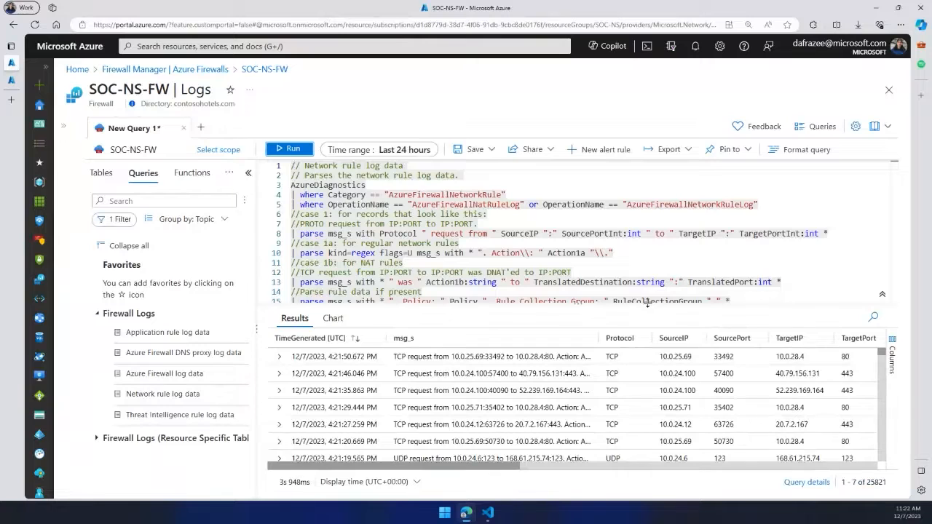
Step: Examine the network rule result columns, including Action, and the full query text that parses the AzureDiagnostics messages
drag(647, 302, 641, 211)
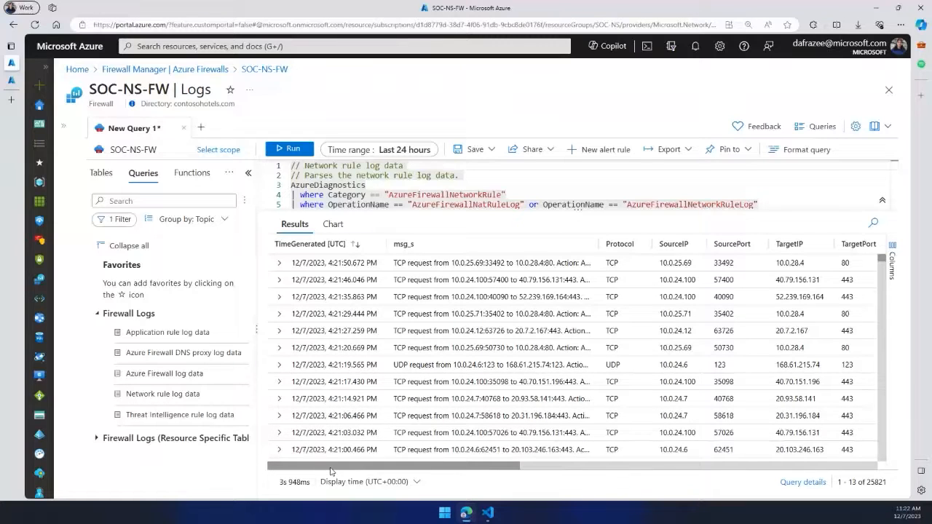
drag(331, 472, 457, 469)
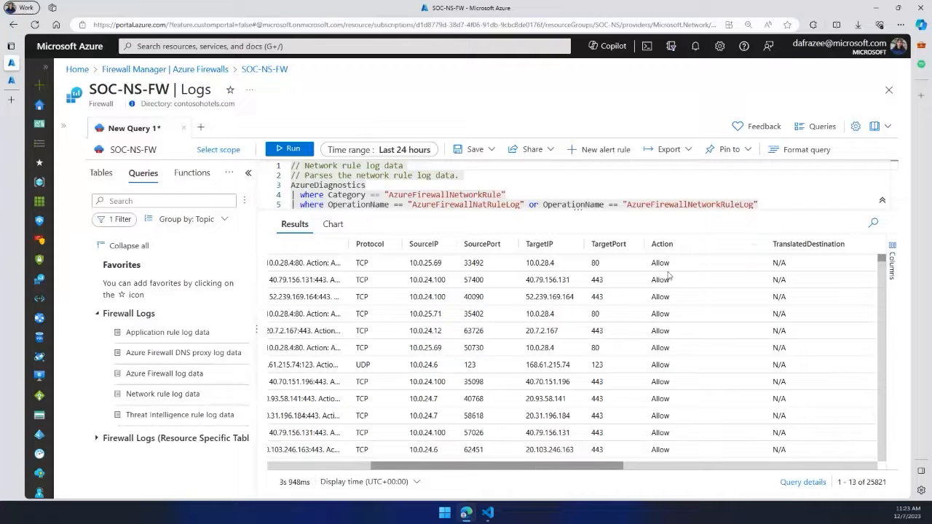
drag(590, 211, 598, 413)
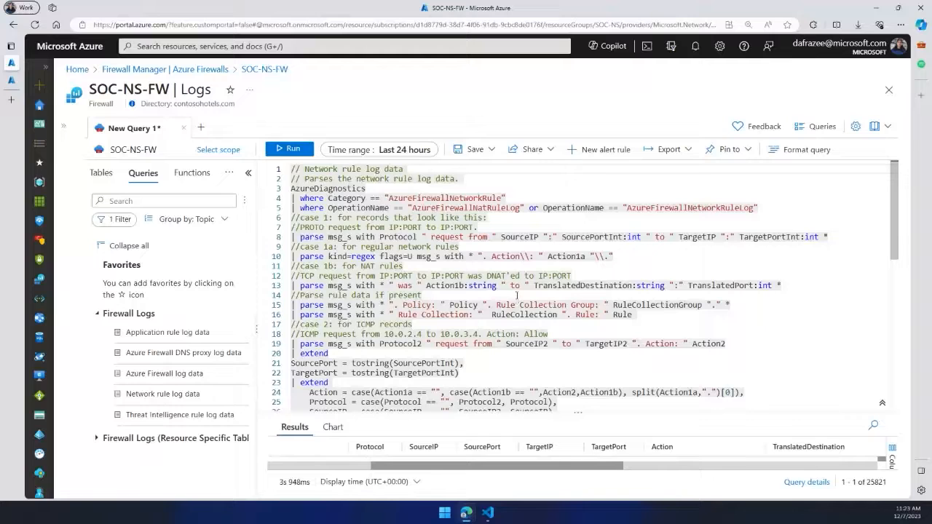
scroll(509, 309, down, 6)
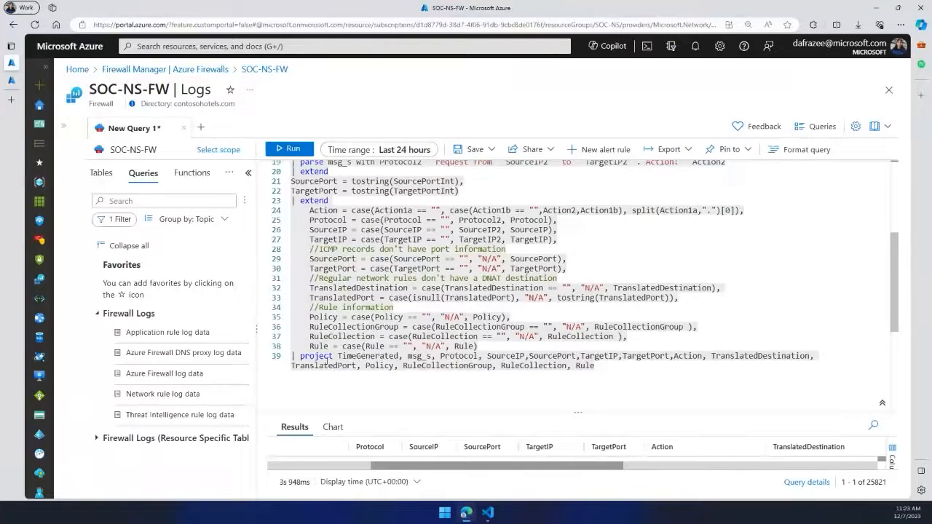
scroll(336, 362, up, 6)
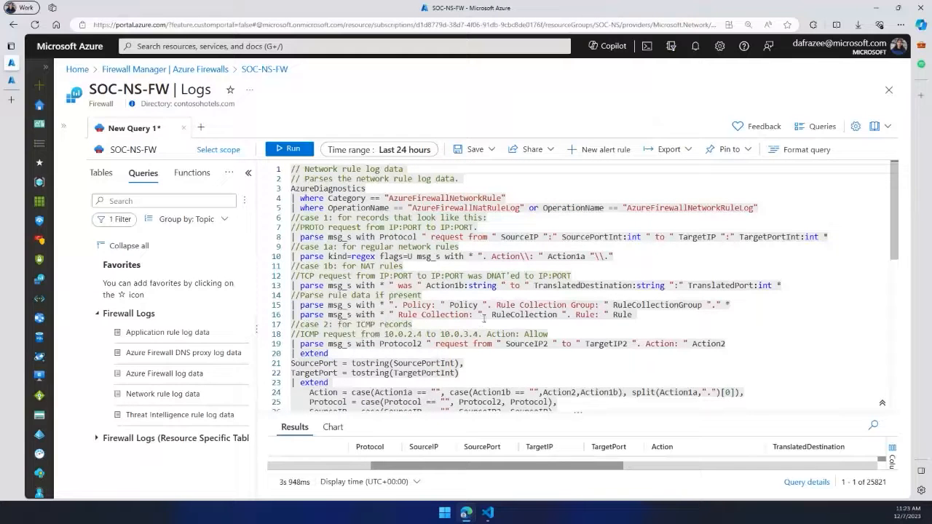
scroll(483, 315, down, 6)
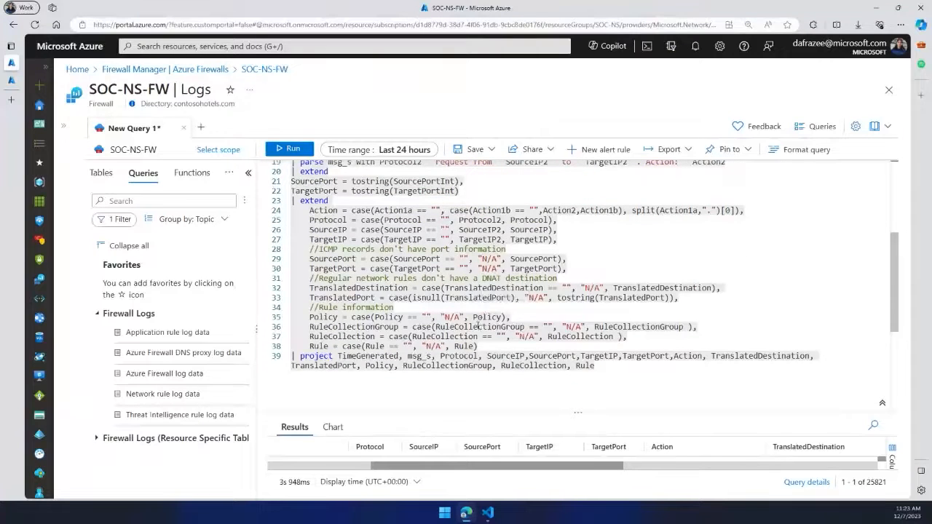
scroll(477, 327, up, 5)
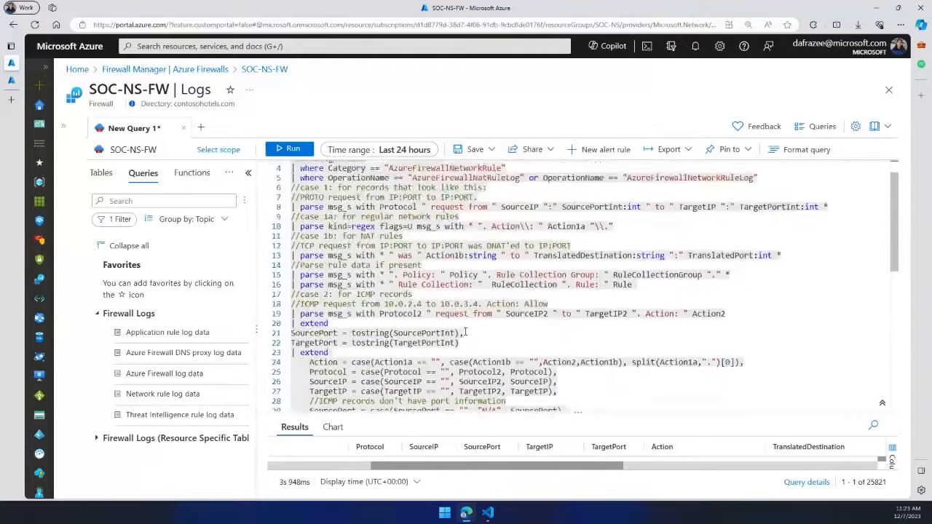
scroll(465, 333, up, 1)
drag(546, 413, 519, 231)
scroll(523, 205, down, 10)
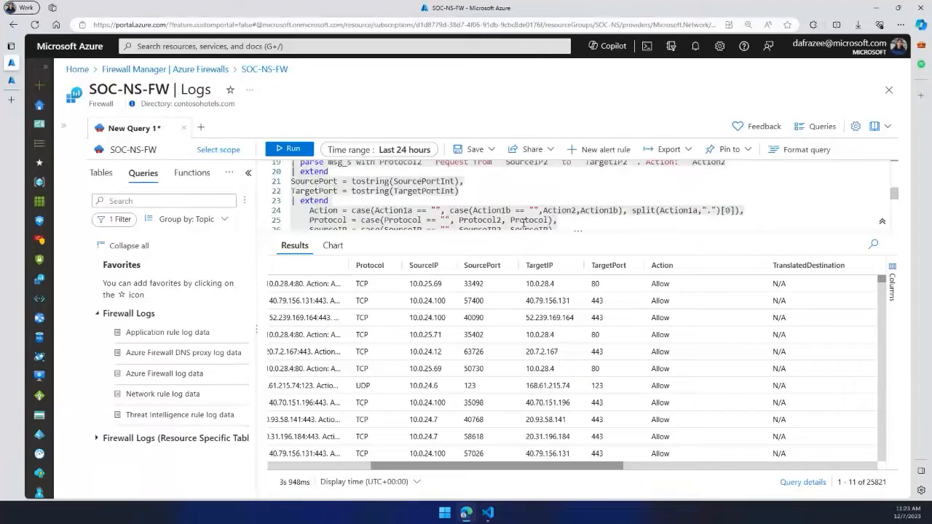
Step: Append the Network rule logs example query from the resource-specific Firewall Logs group below the existing query, separated by blank lines, and run it
scroll(532, 218, down, 1)
click(616, 167)
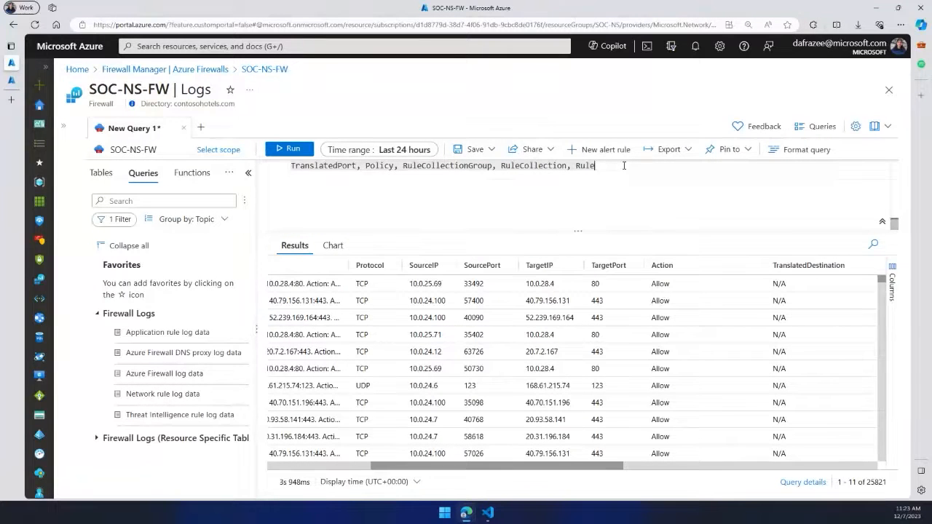
key(Return)
key(Return)
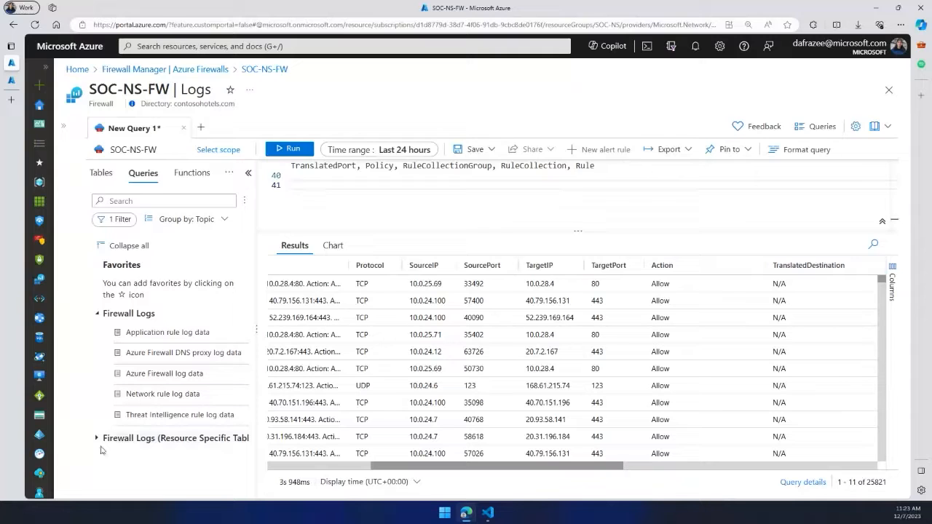
click(97, 440)
scroll(167, 397, down, 2)
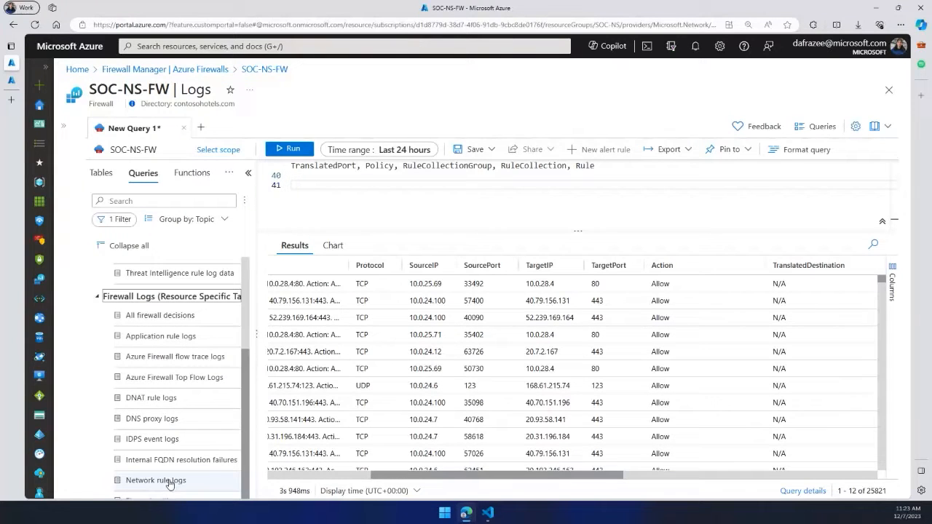
mouse_move(168, 482)
click(329, 272)
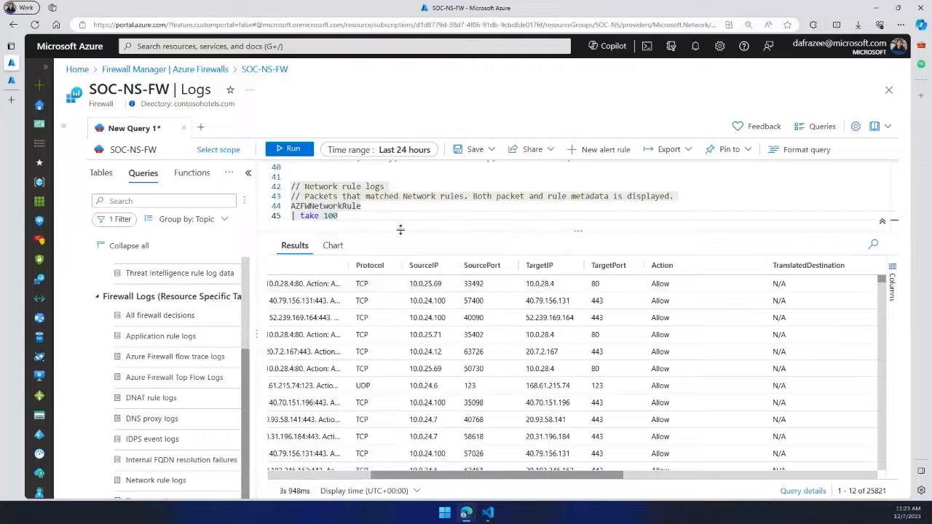
mouse_move(317, 206)
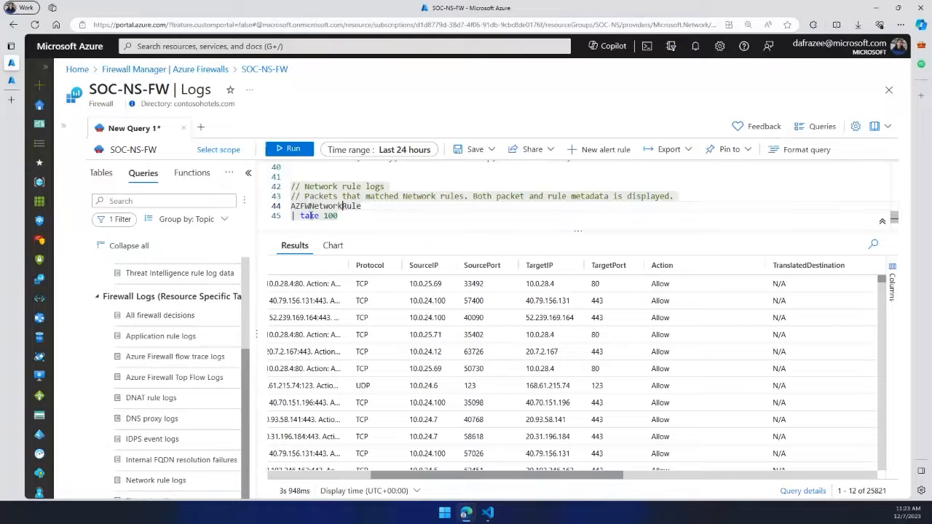
click(293, 150)
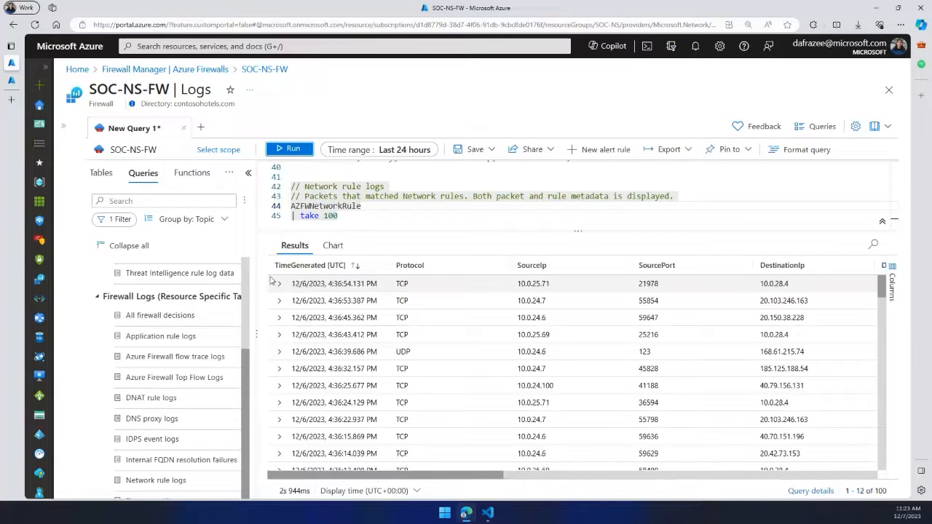
Step: Examine the AZFWNetworkRule query and its result columns with the queries pane collapsed, and restore the pane
click(249, 172)
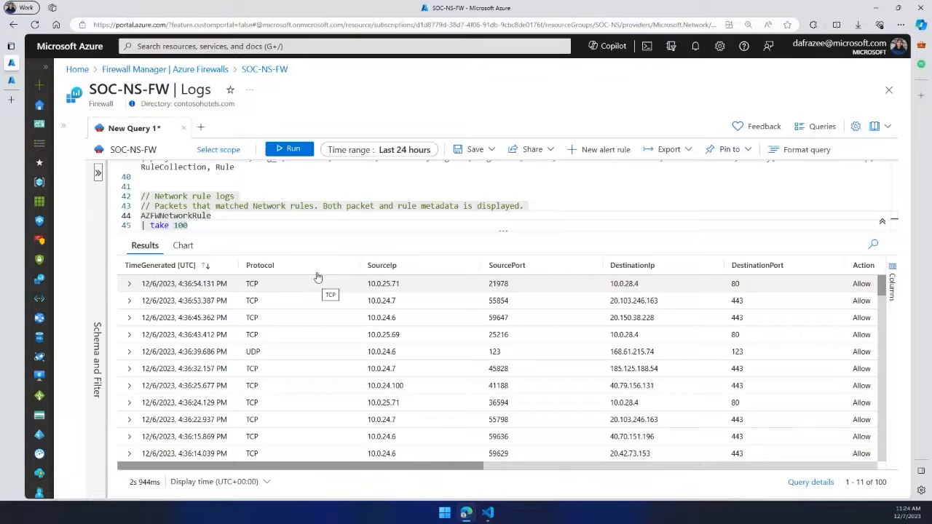
mouse_move(189, 218)
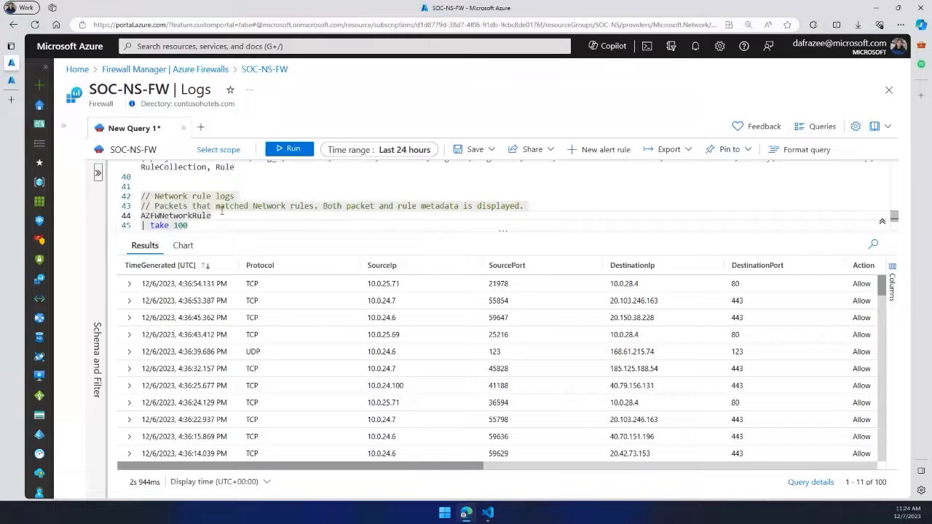
scroll(222, 220, down, 1)
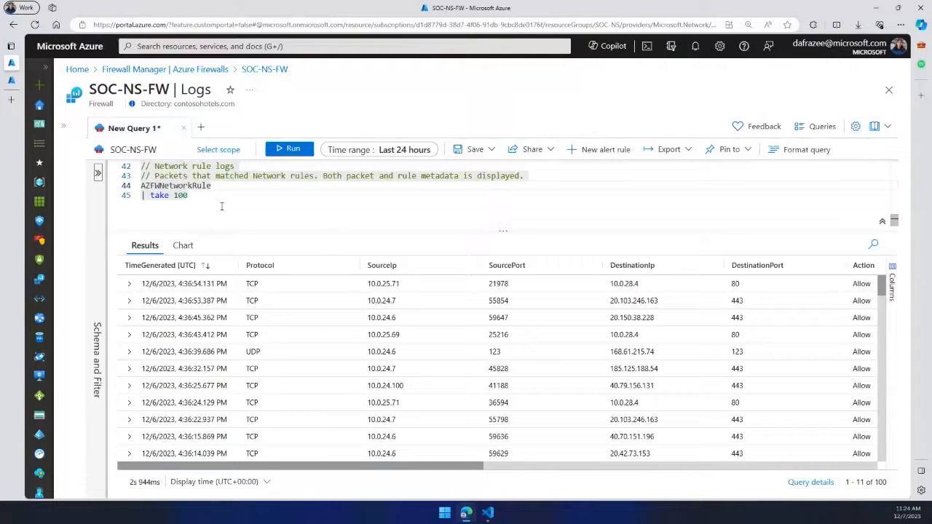
drag(303, 468, 360, 468)
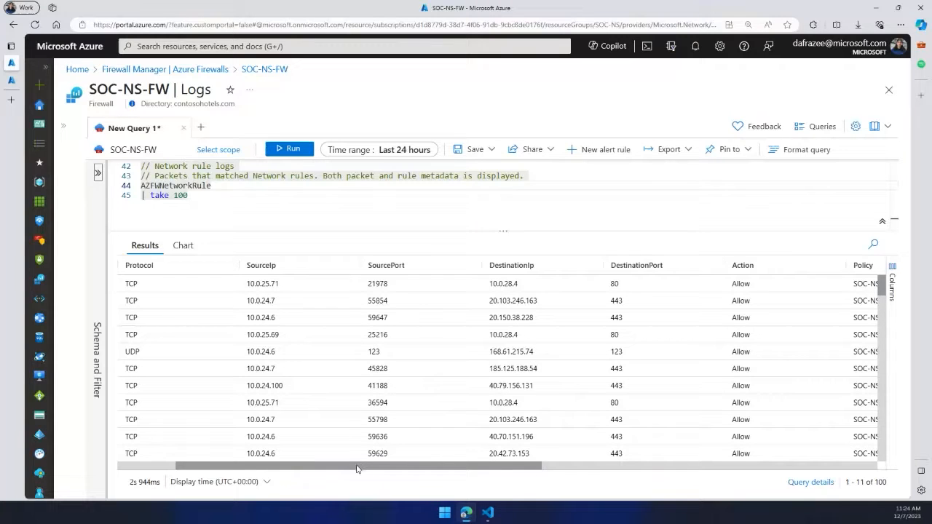
drag(357, 469, 154, 451)
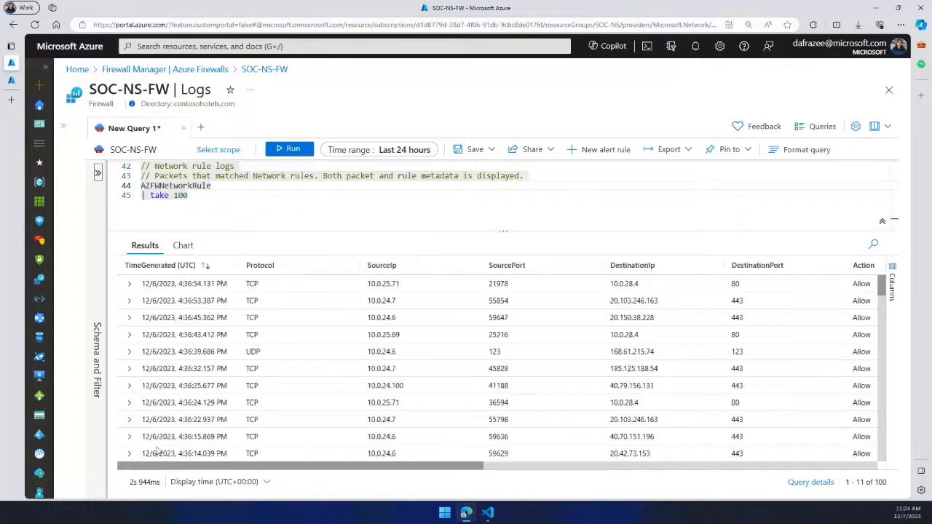
click(99, 173)
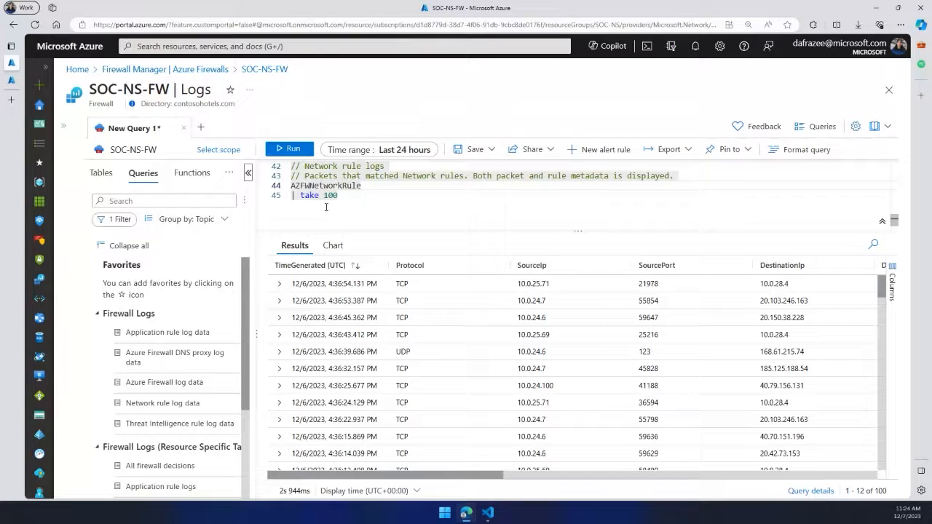
Step: Expand the firewall's resource menu and open the AzureFirewalls Structured Logs workbook from the Workbooks gallery
click(63, 125)
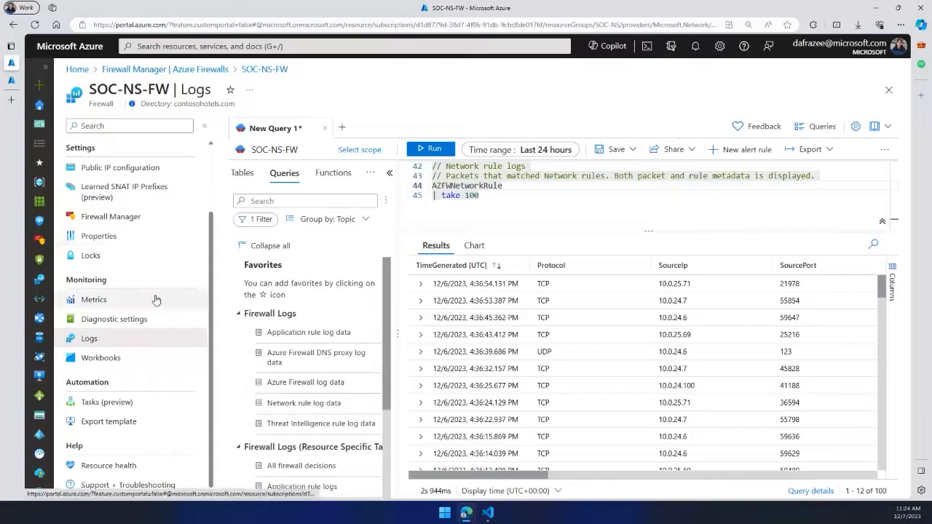
click(104, 360)
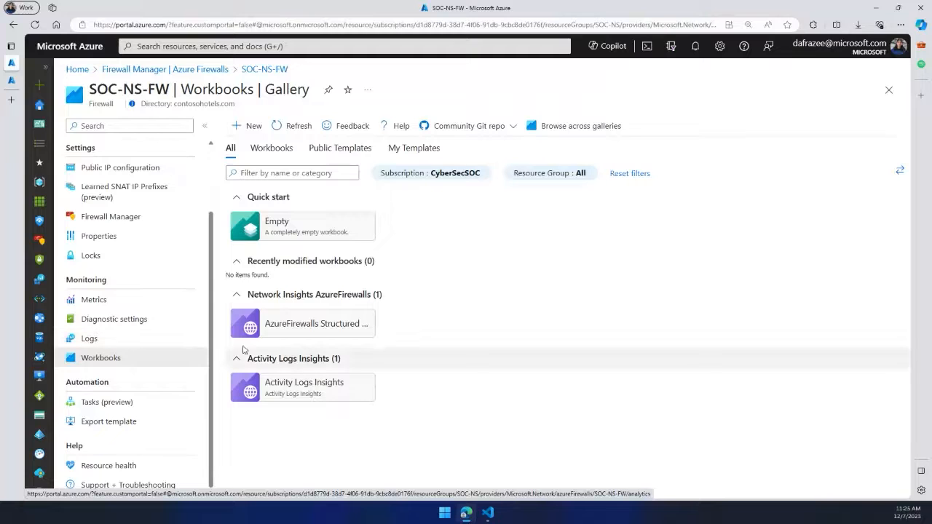
click(293, 332)
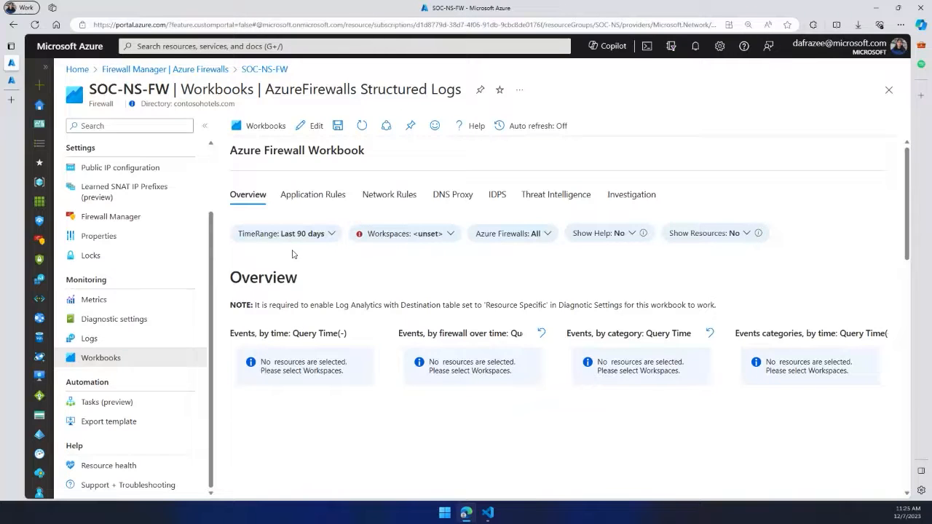
Step: Set the workbook's Workspaces parameter to CyberSecuritySOC
click(421, 235)
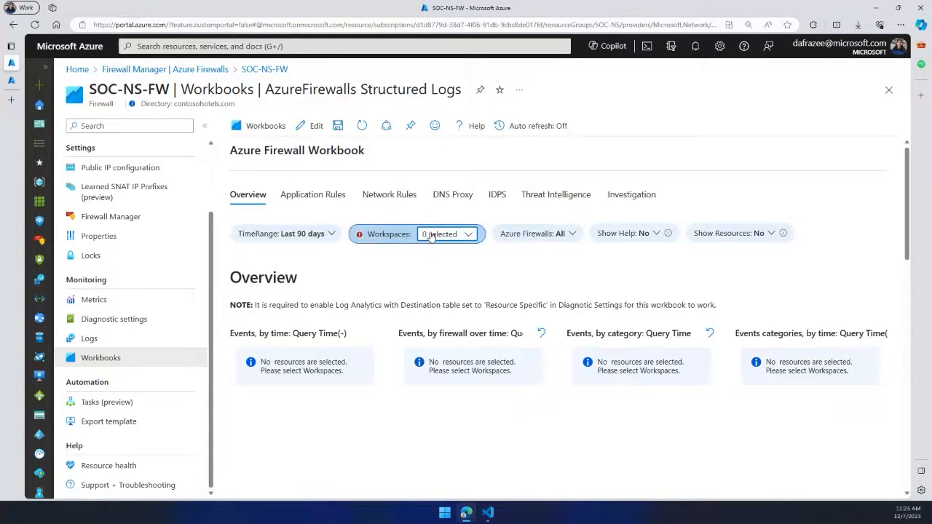
click(421, 235)
click(446, 435)
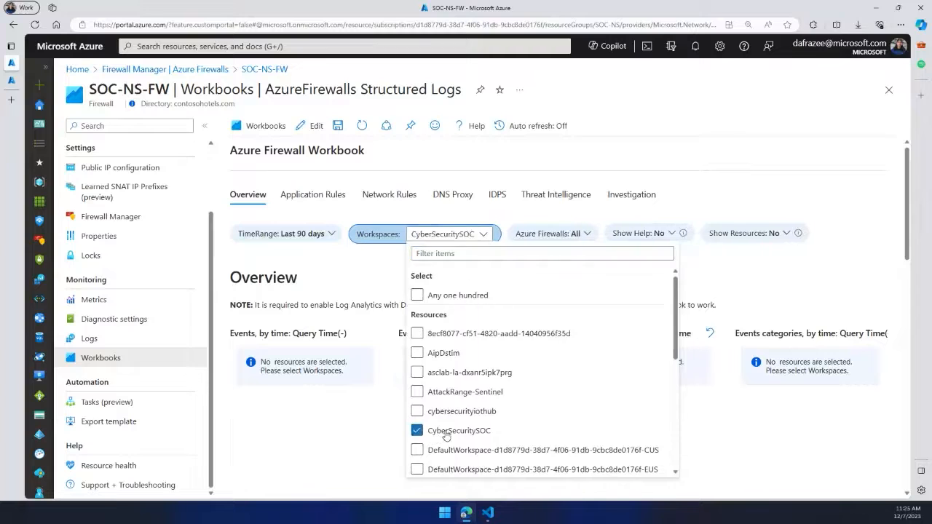
click(812, 162)
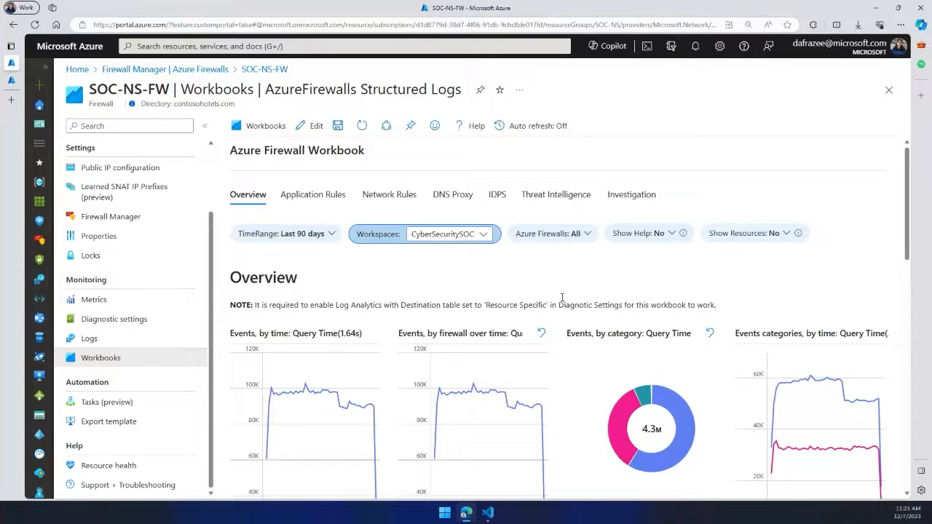
Step: Check the choices of the Azure Firewalls filter, keeping All selected
click(586, 235)
click(608, 236)
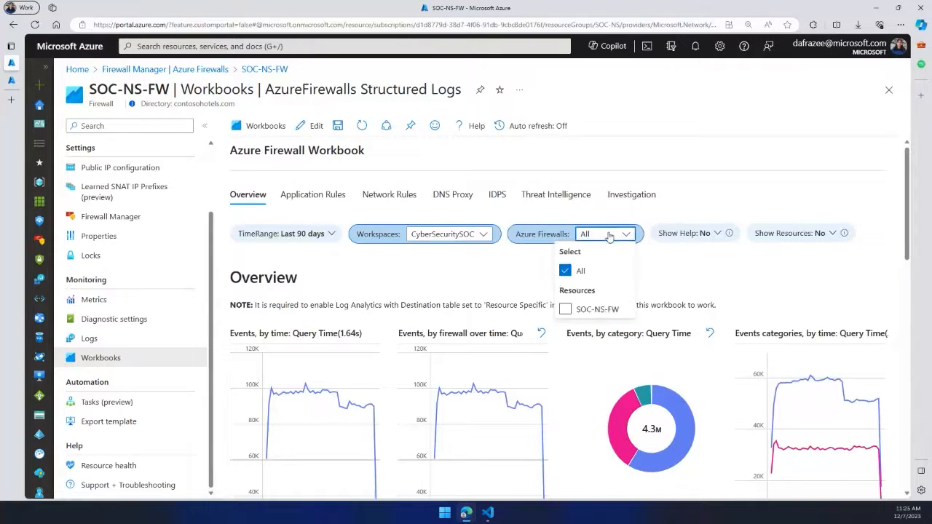
click(499, 315)
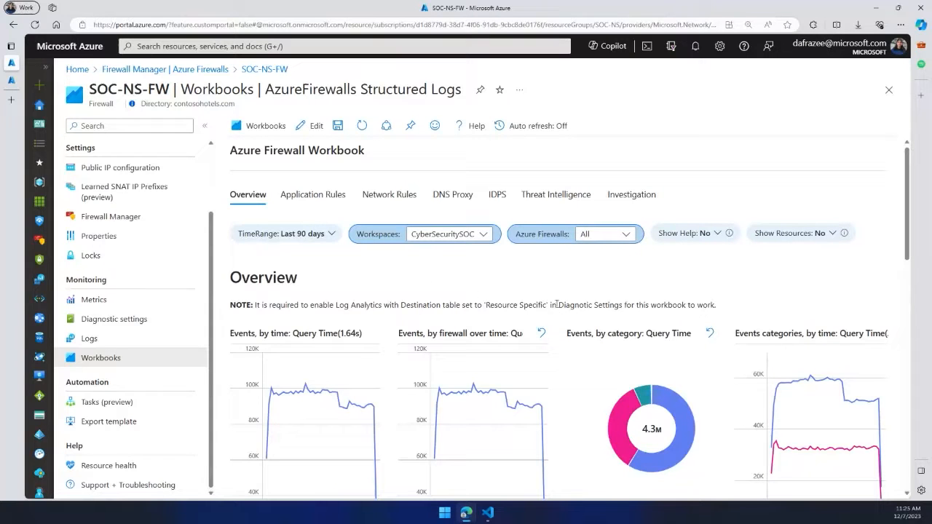
Step: Review the workbook's Overview event charts and the firewall throughput, SNAT port utilization and rule hit count metrics
scroll(557, 305, down, 2)
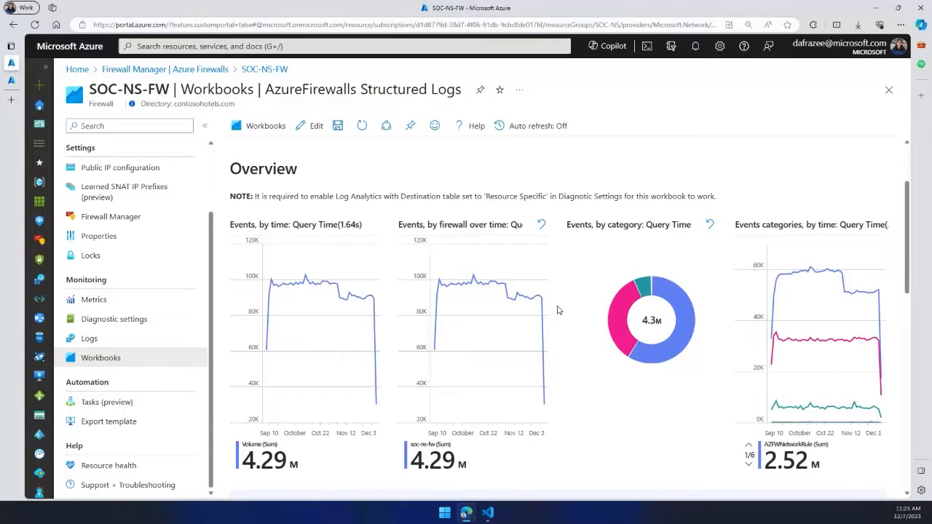
scroll(559, 310, down, 3)
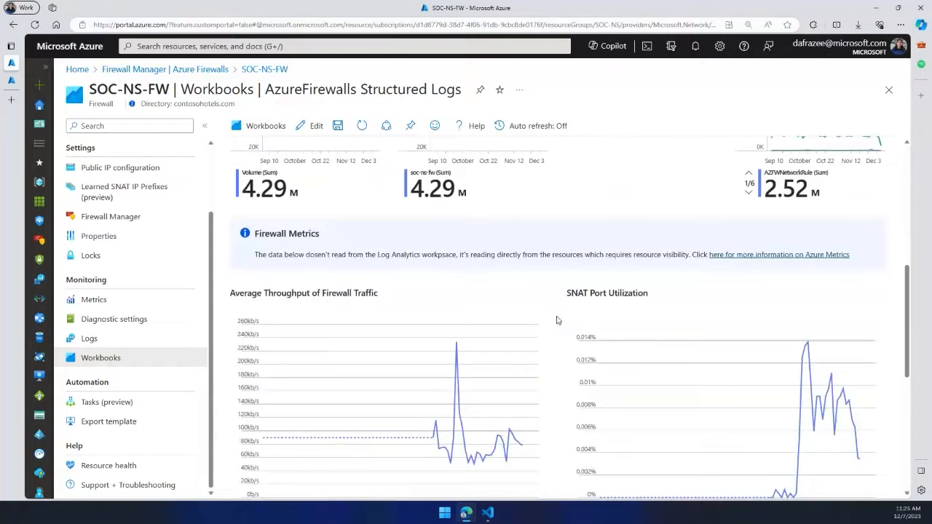
scroll(554, 325, down, 3)
scroll(555, 324, down, 2)
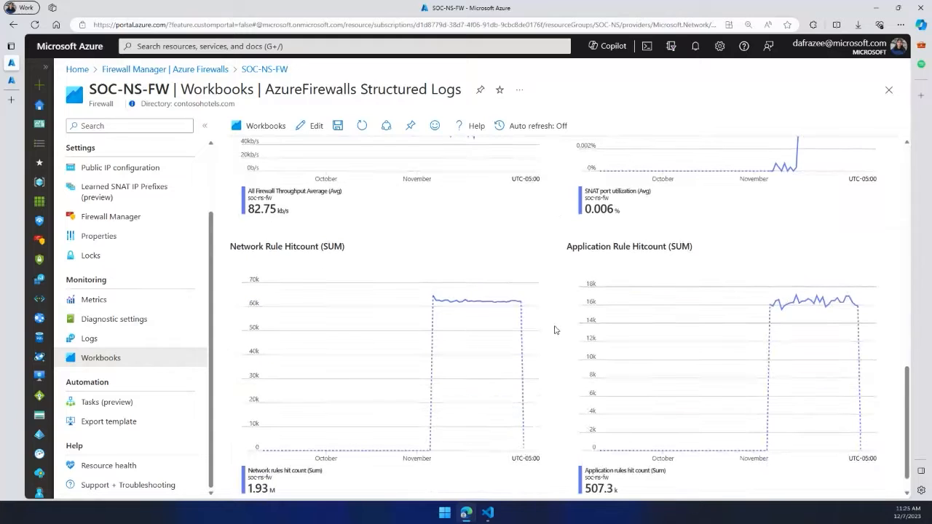
scroll(554, 328, up, 3)
scroll(554, 329, up, 10)
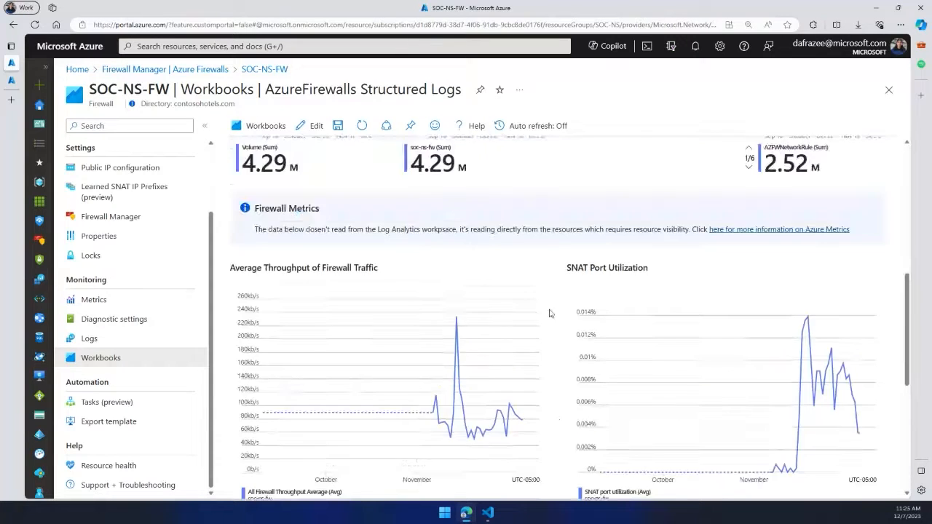
Step: Show the workbook's Application Rules view and review rule usage plus the denied and allowed FQDN charts and lists
click(282, 198)
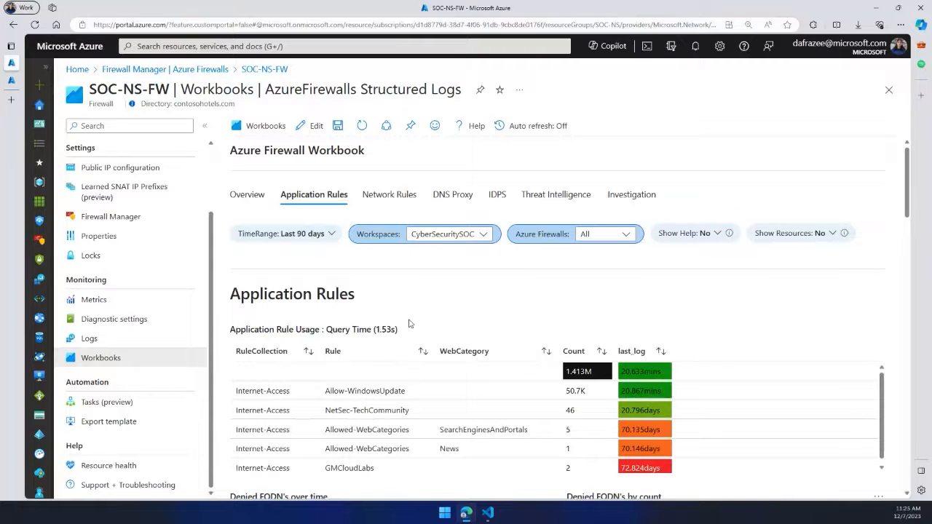
scroll(521, 284, down, 2)
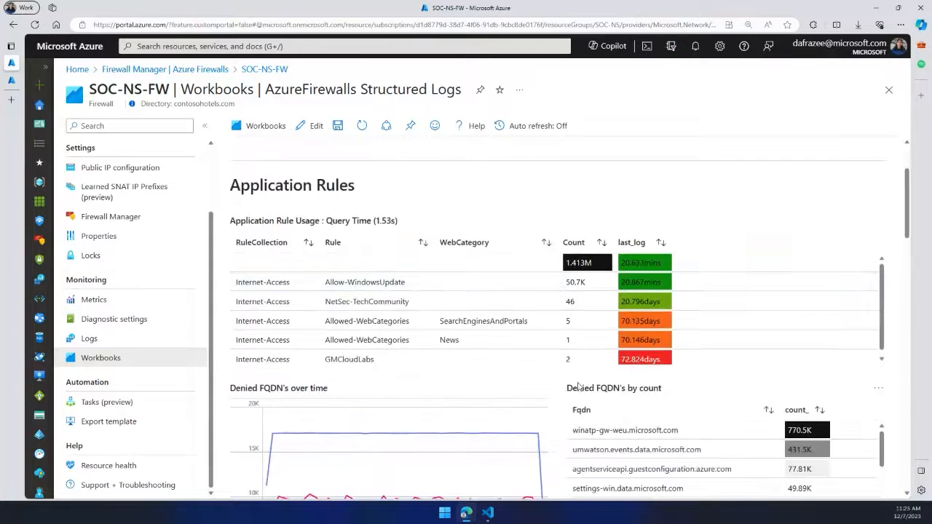
scroll(561, 404, down, 2)
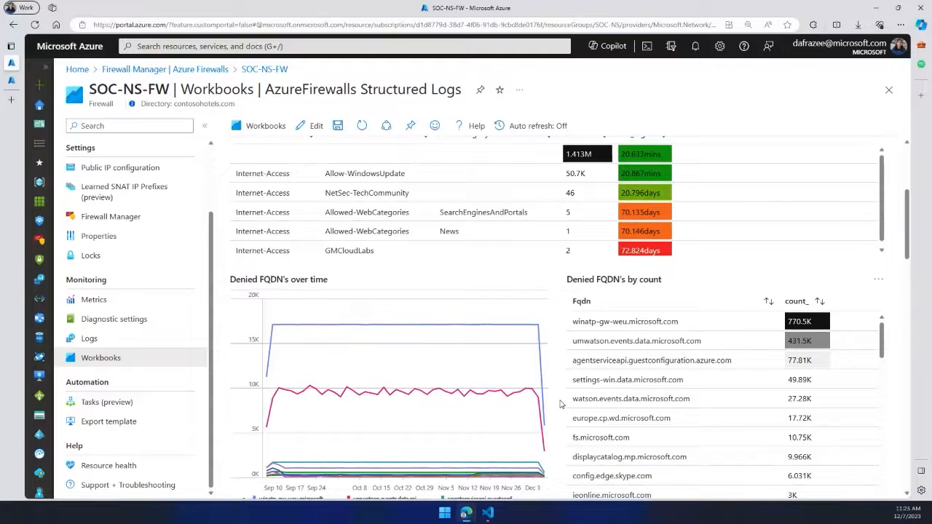
scroll(561, 404, down, 6)
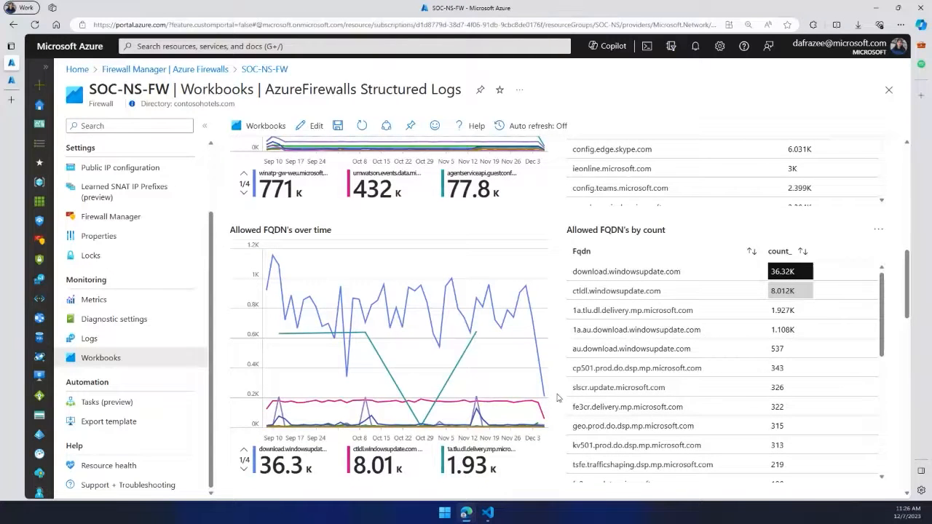
scroll(557, 393, up, 3)
scroll(557, 393, up, 7)
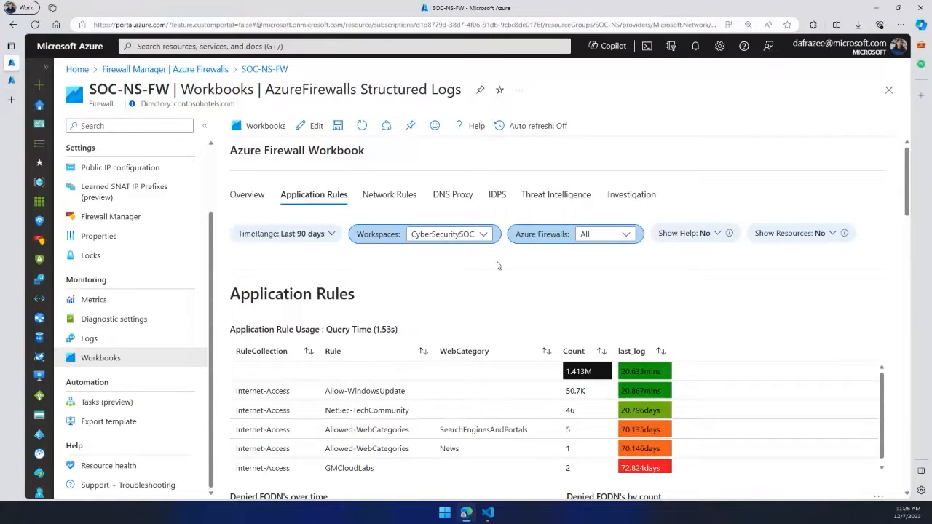
Step: Show the workbook's IDPS view and review the action, protocol, signature ID and source IP charts and filtered count tables
click(500, 197)
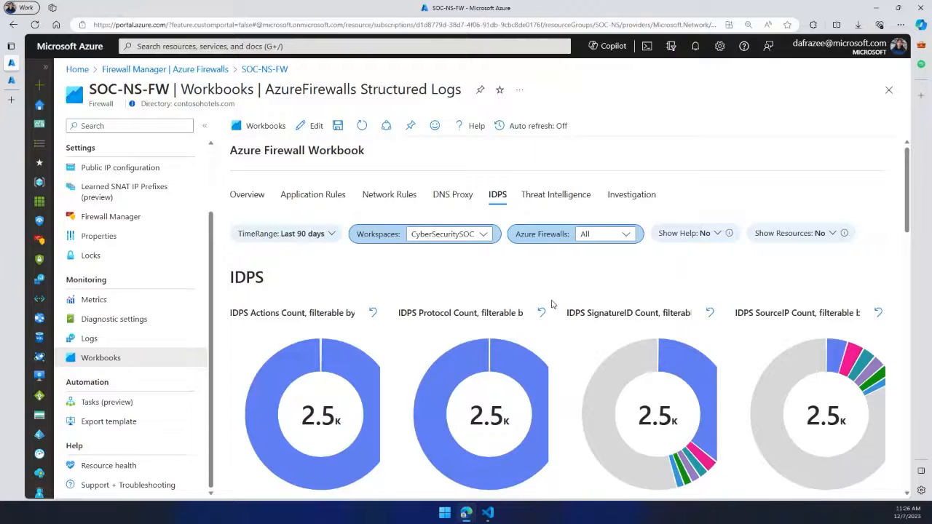
scroll(552, 304, down, 2)
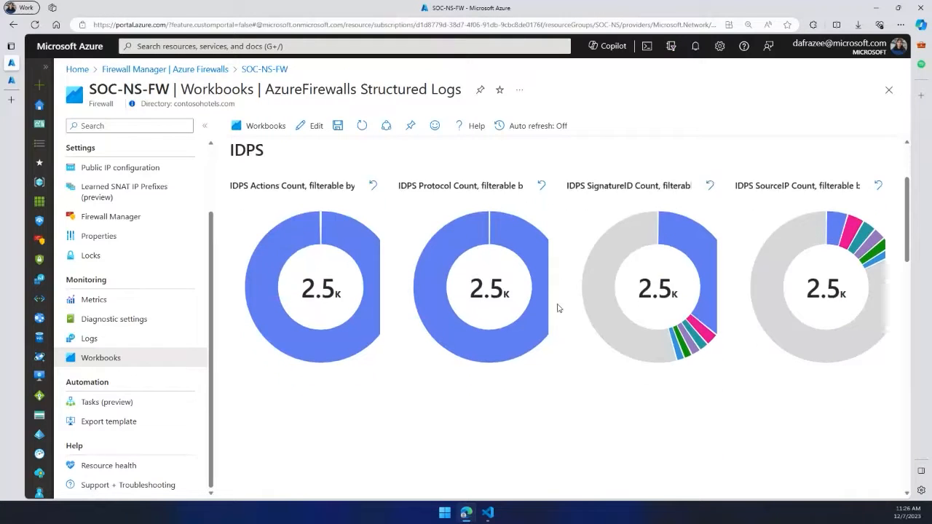
scroll(559, 308, down, 3)
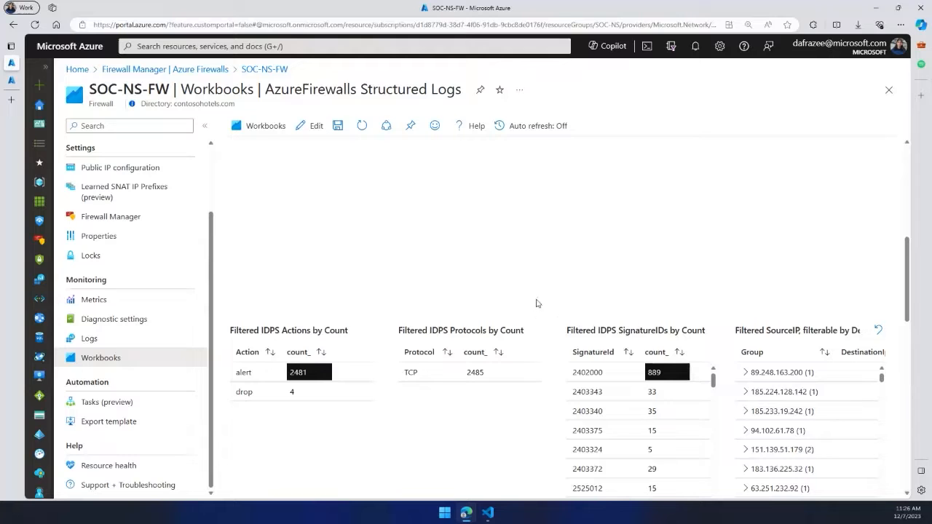
scroll(545, 321, down, 2)
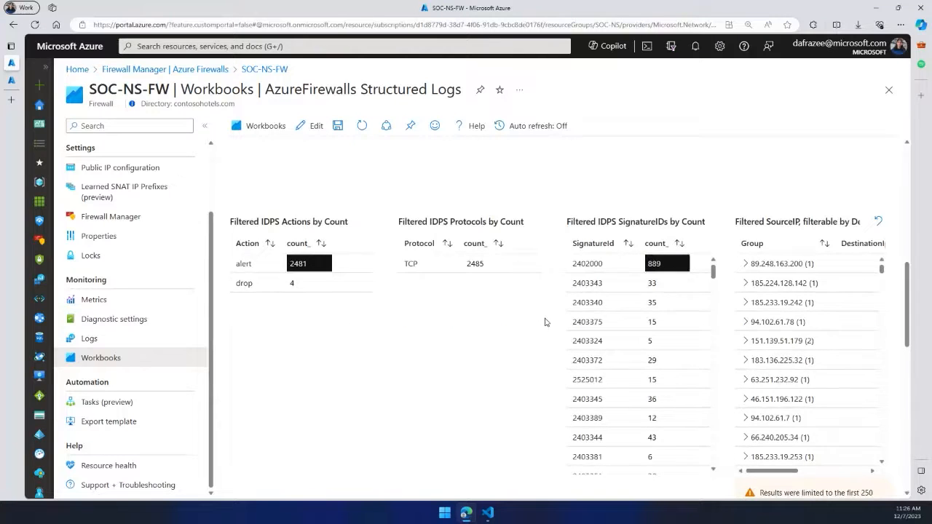
scroll(545, 322, down, 4)
scroll(539, 321, up, 3)
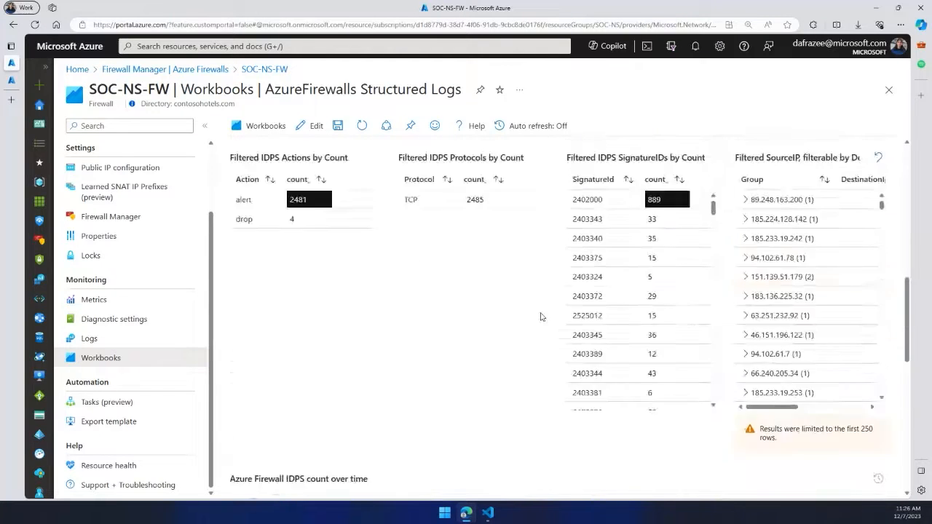
scroll(541, 316, up, 5)
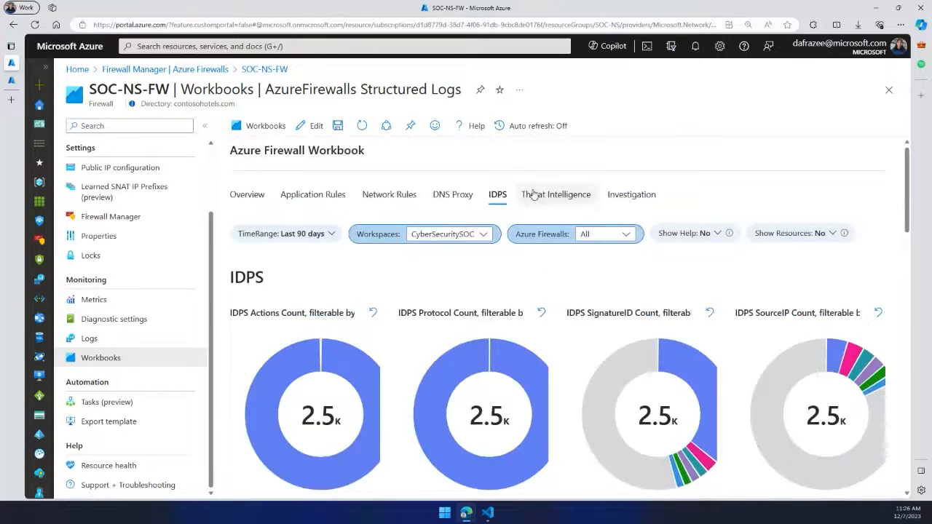
Step: Show the workbook's Threat Intelligence view and review its action, protocol, FQDN and IP charts, the over-time chart and the log table
click(536, 195)
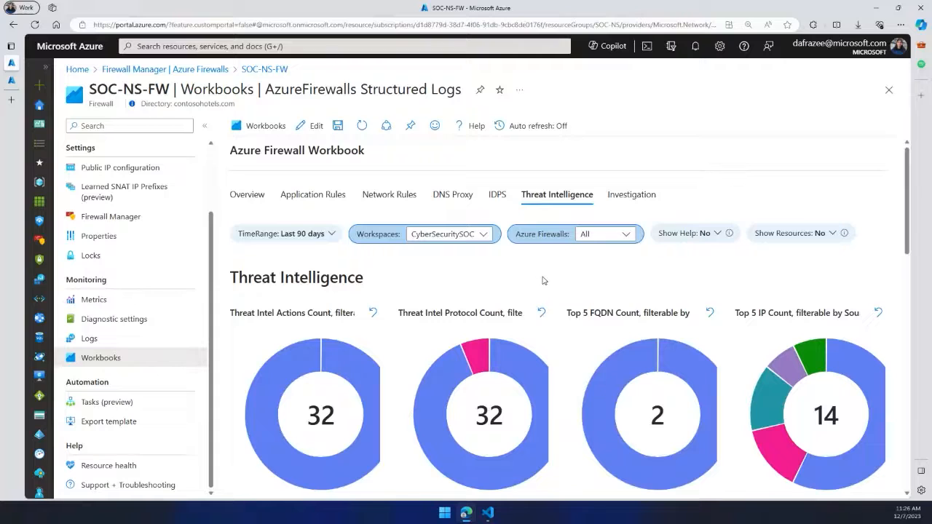
scroll(551, 291, down, 3)
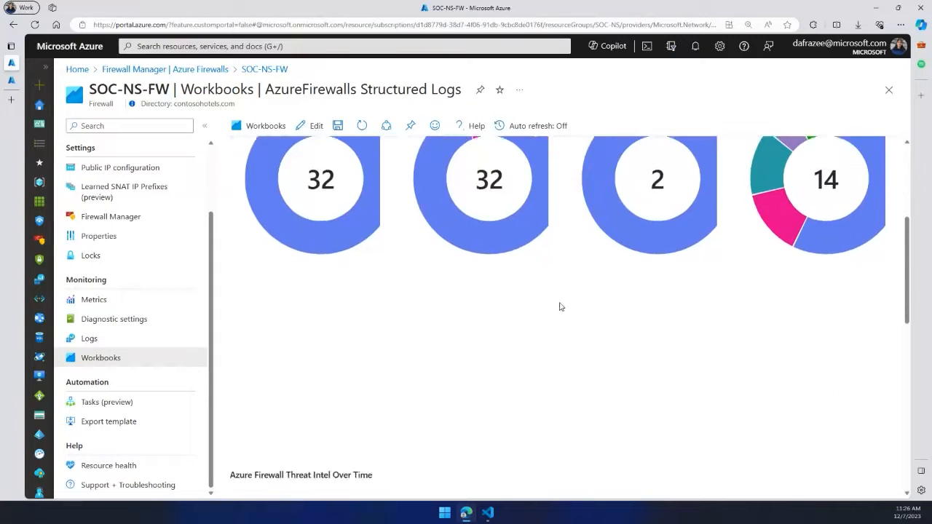
scroll(561, 307, down, 3)
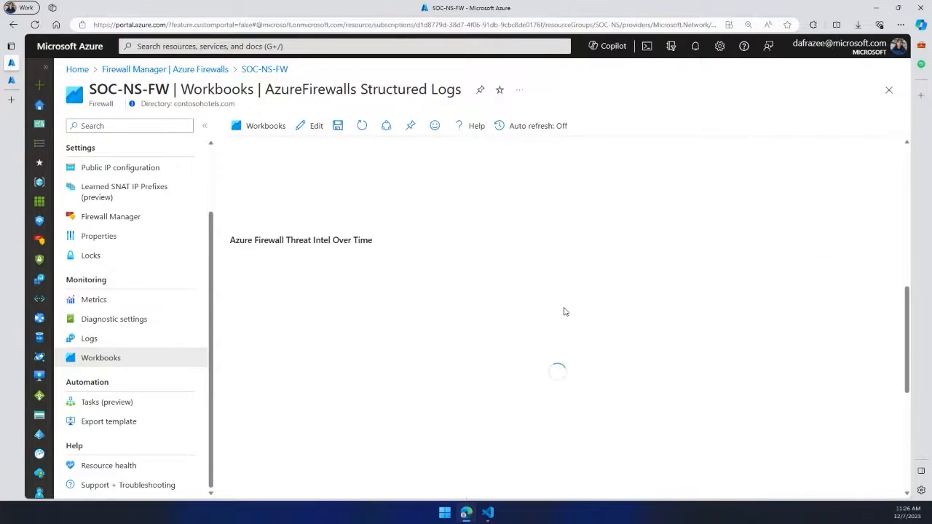
scroll(564, 312, up, 4)
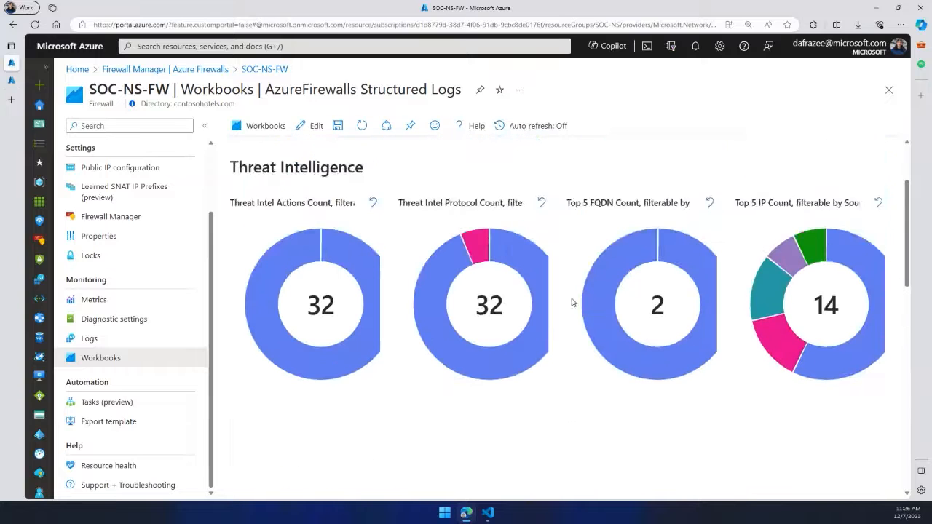
scroll(572, 304, down, 5)
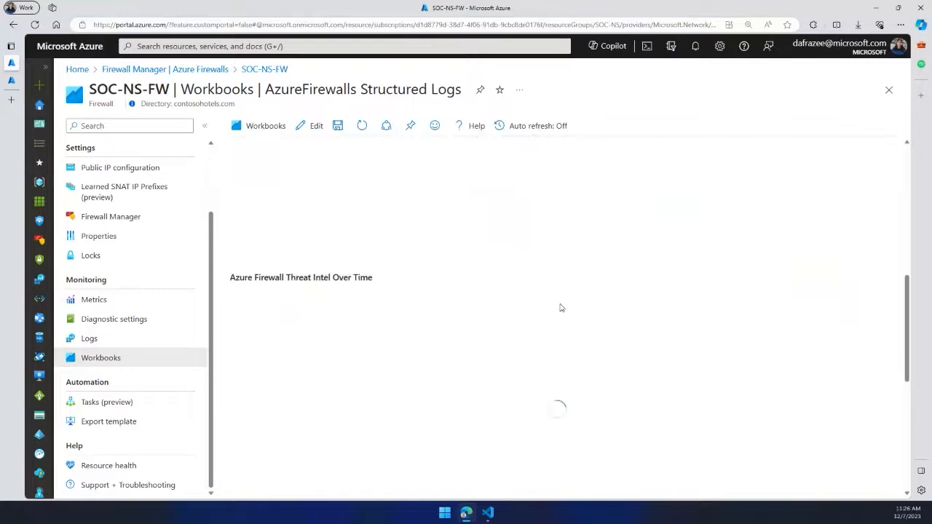
scroll(559, 309, down, 2)
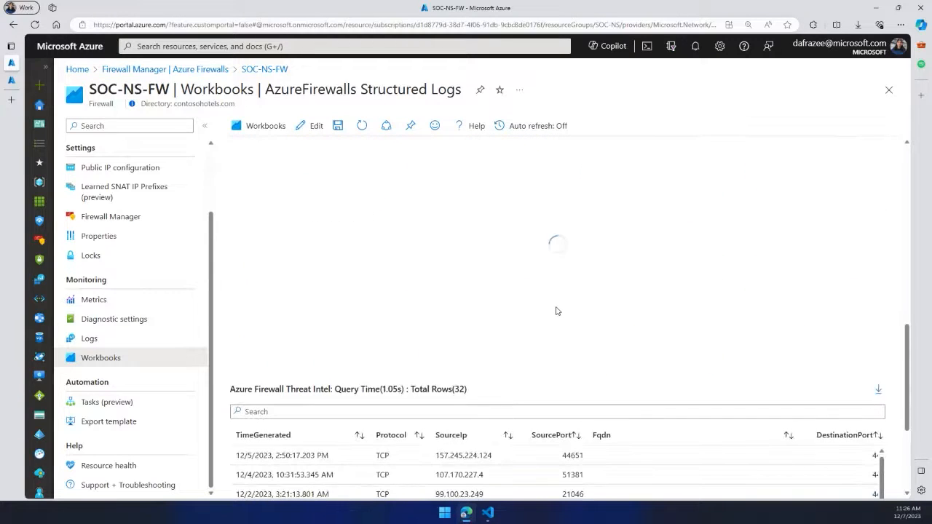
scroll(558, 312, down, 1)
scroll(572, 310, up, 2)
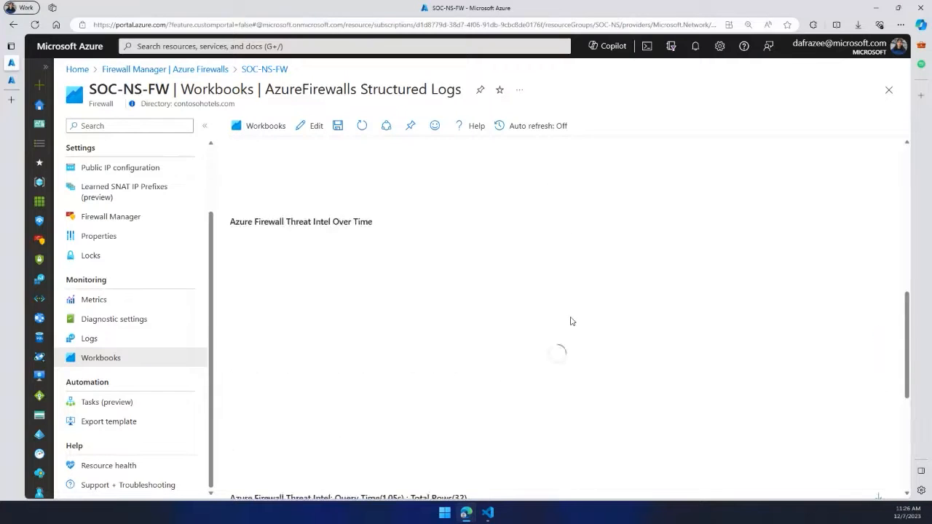
scroll(574, 317, up, 1)
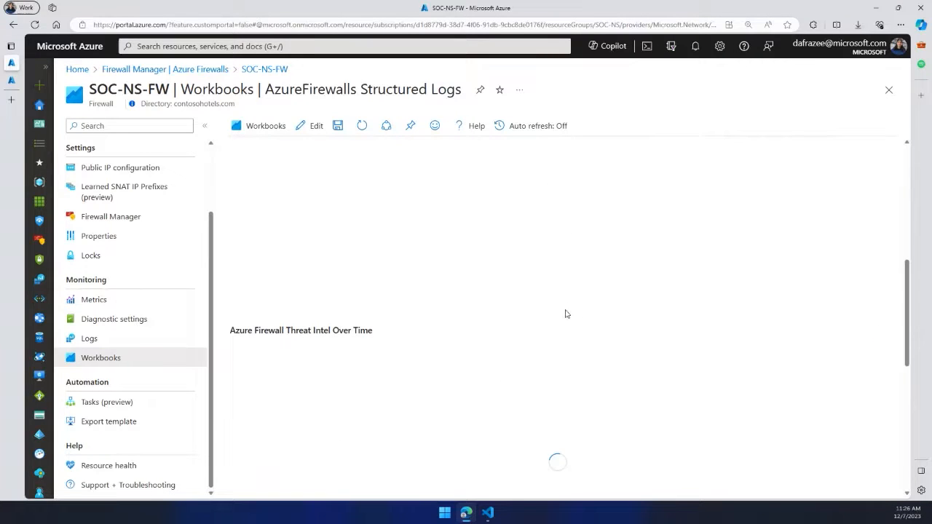
scroll(560, 311, up, 3)
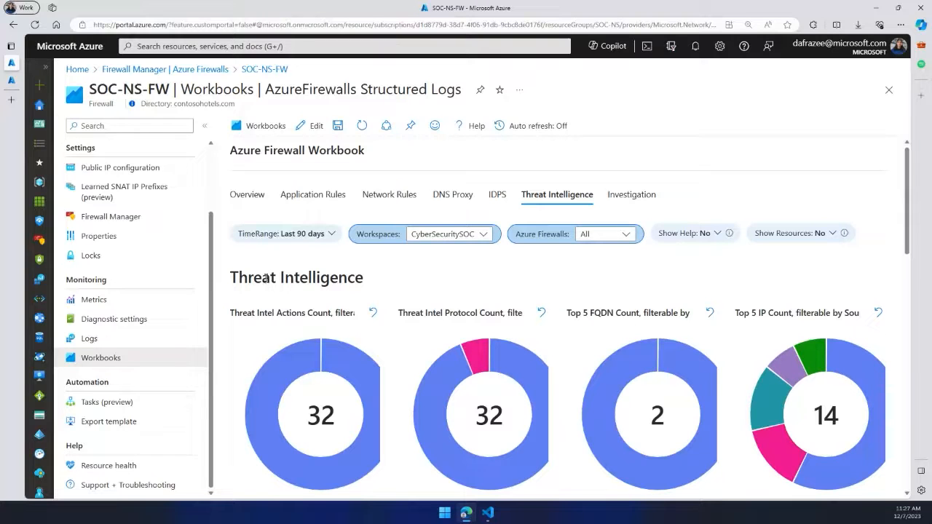
Step: Open the CyberSecuritySOC workspace in Microsoft Sentinel and go to its Content hub
click(41, 222)
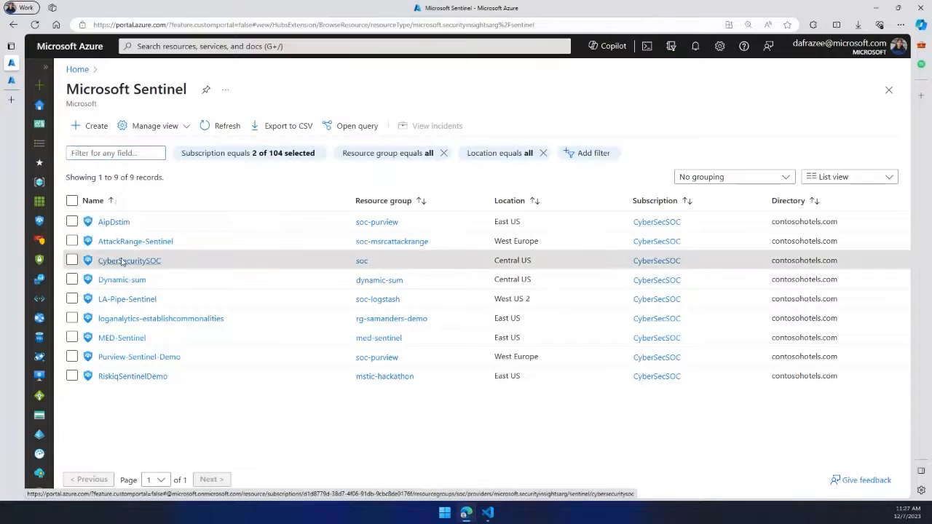
click(113, 181)
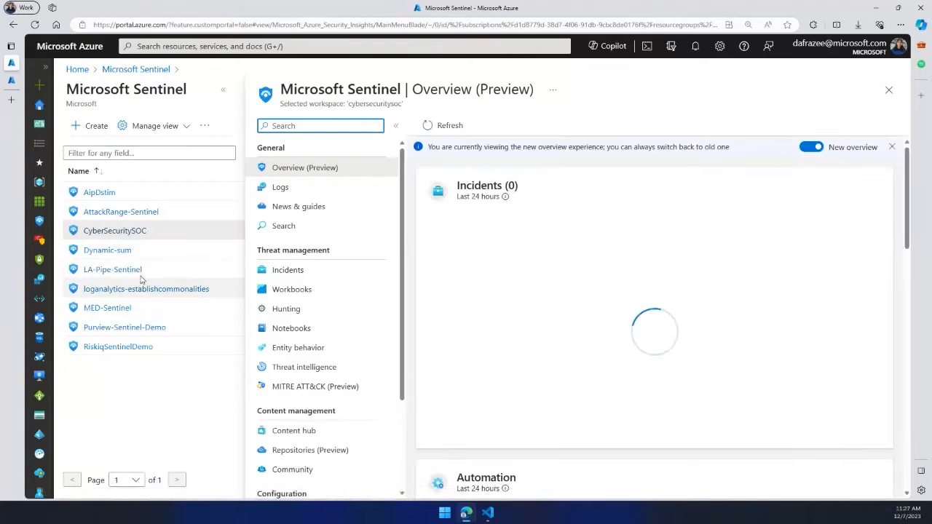
click(224, 93)
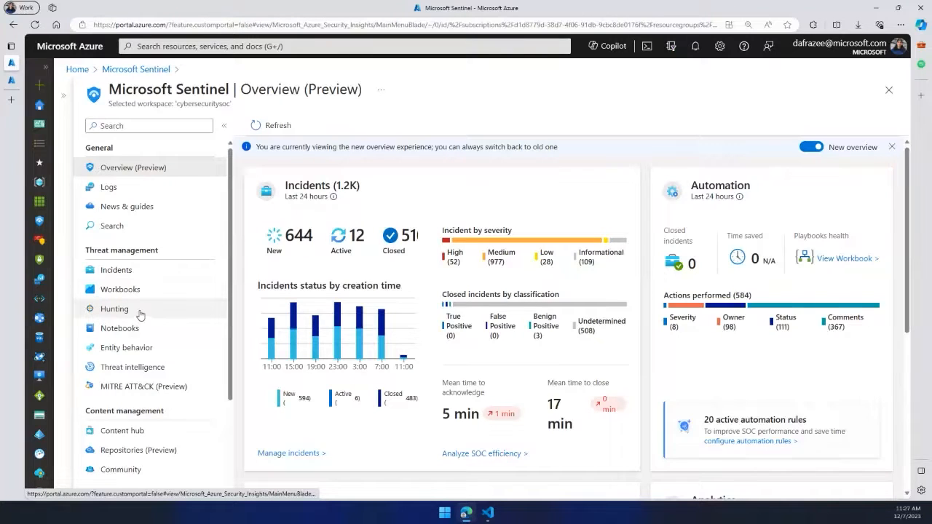
scroll(140, 311, down, 1)
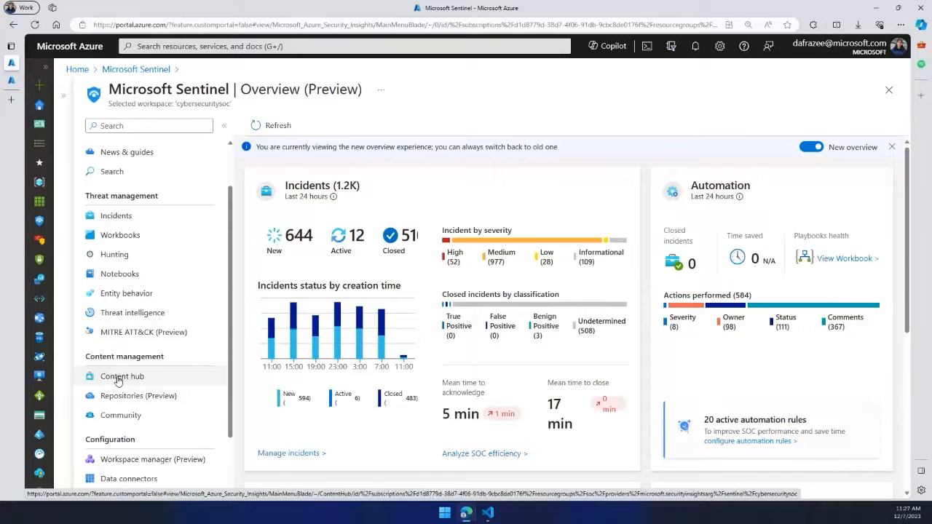
click(116, 382)
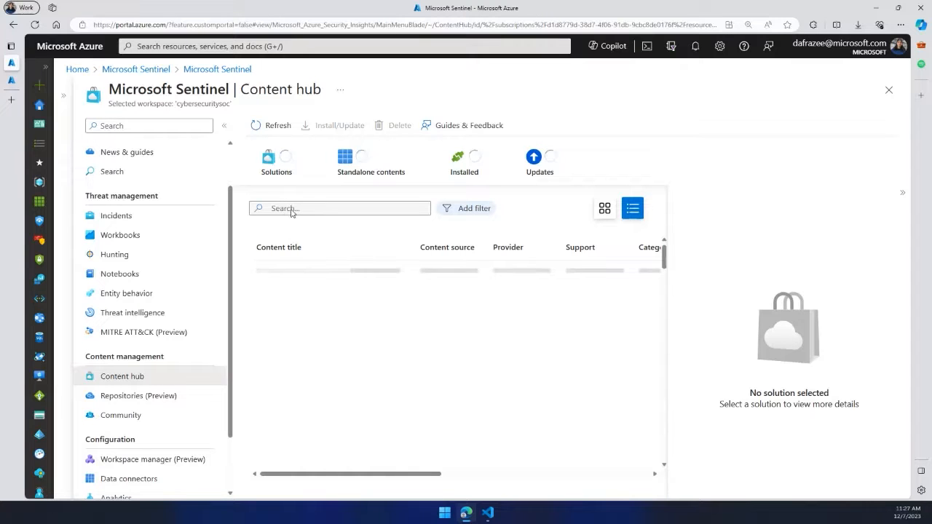
Step: Search the Content hub for "azure firewall" and open the Azure Firewall solution for management
click(288, 206)
text(az)
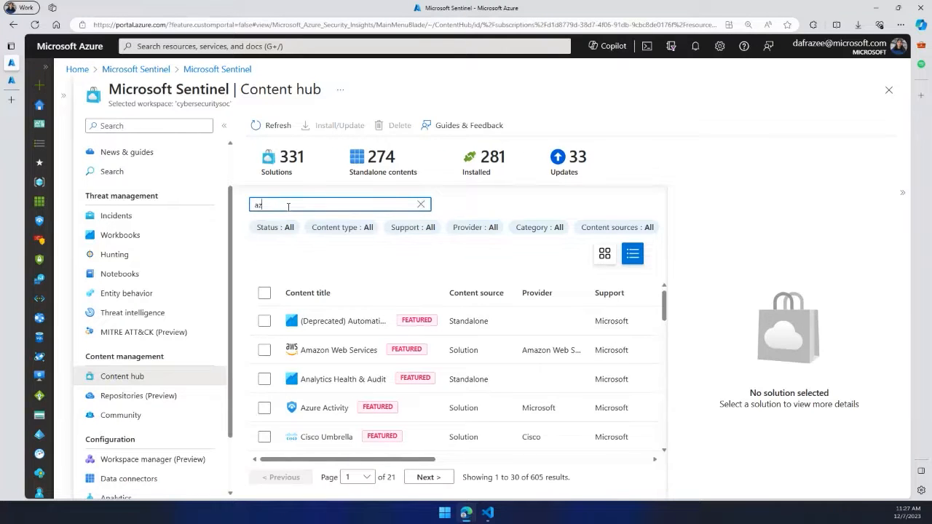
text(ure firewall)
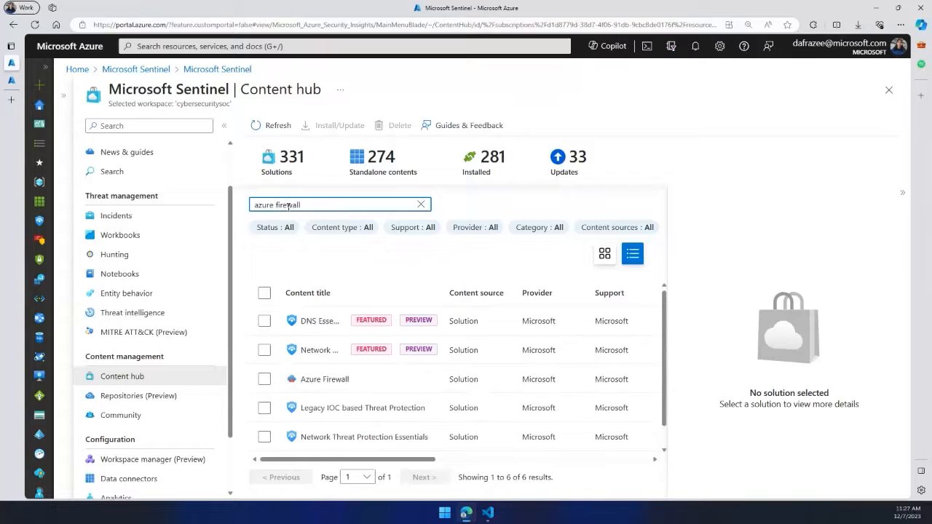
click(322, 380)
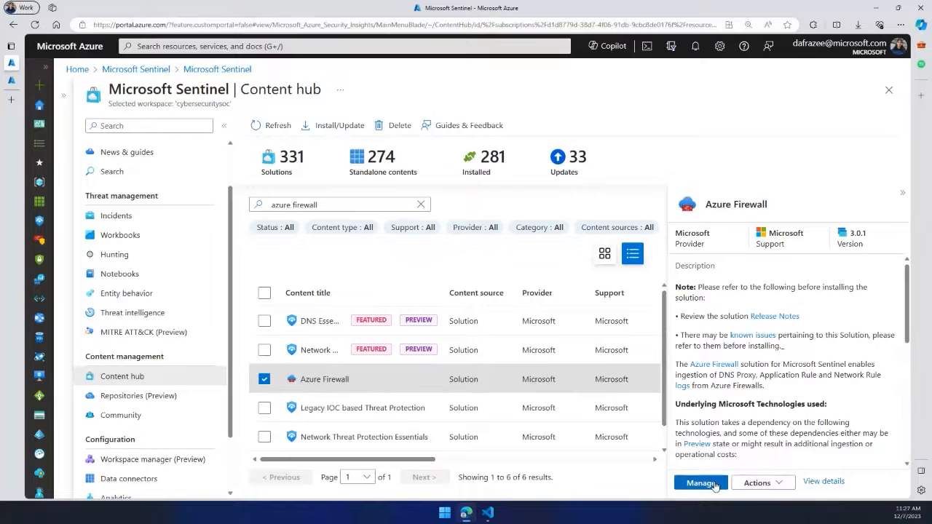
click(701, 483)
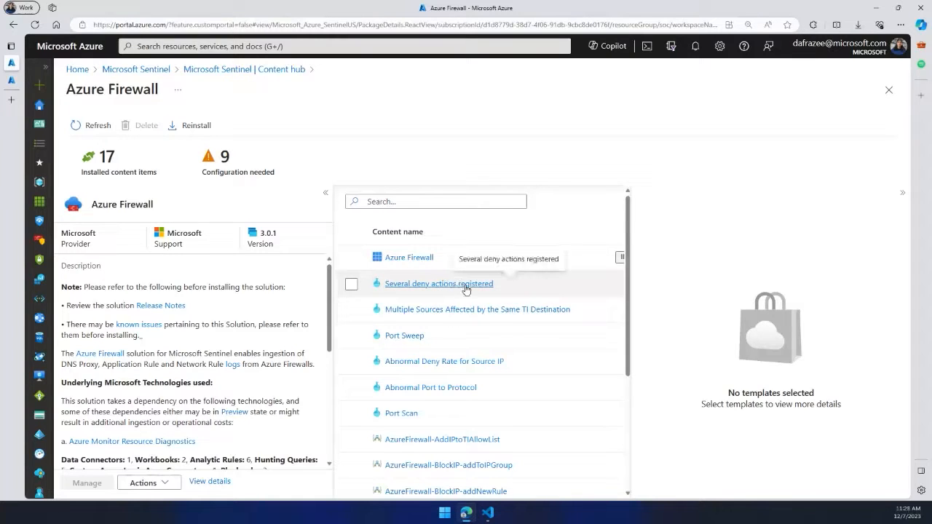
Step: Review the Azure Firewall solution's content items, including its data connector, analytic rules, playbooks, hunting queries and workbooks
scroll(542, 333, down, 1)
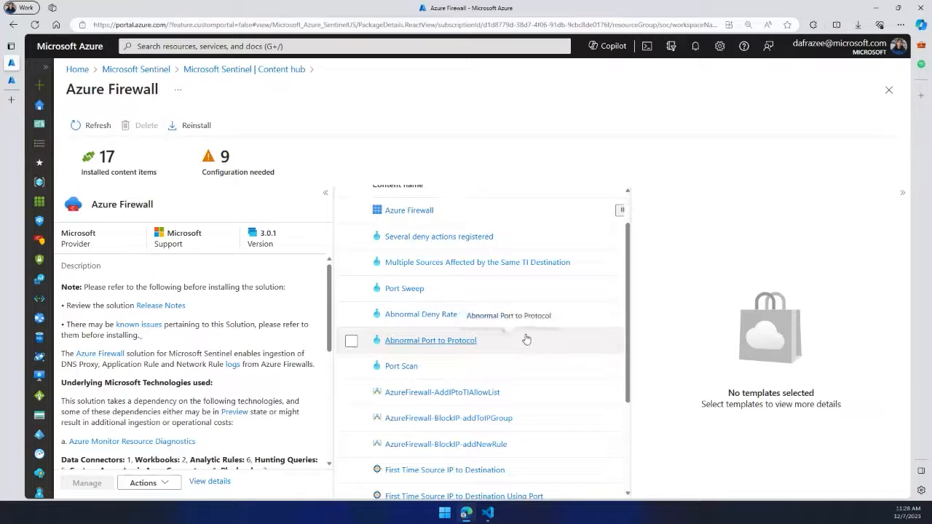
scroll(529, 342, down, 1)
scroll(534, 341, down, 2)
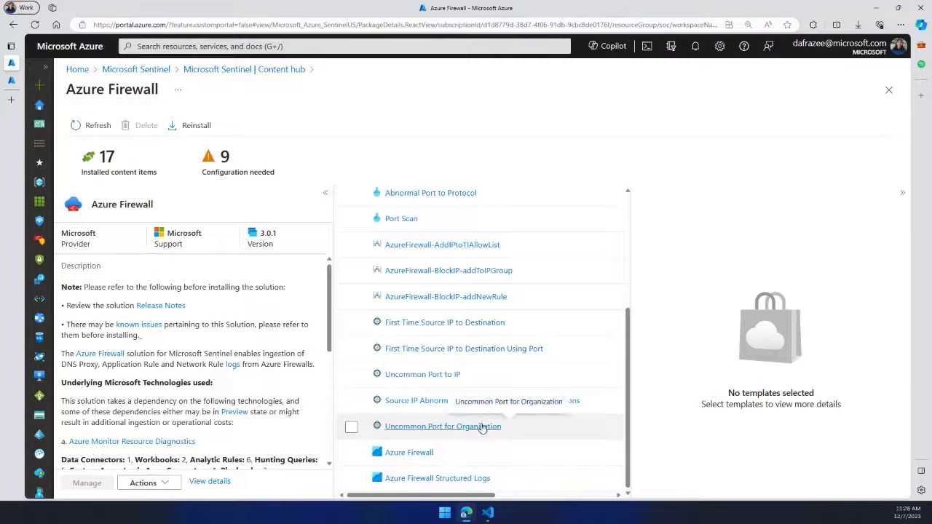
scroll(490, 430, up, 5)
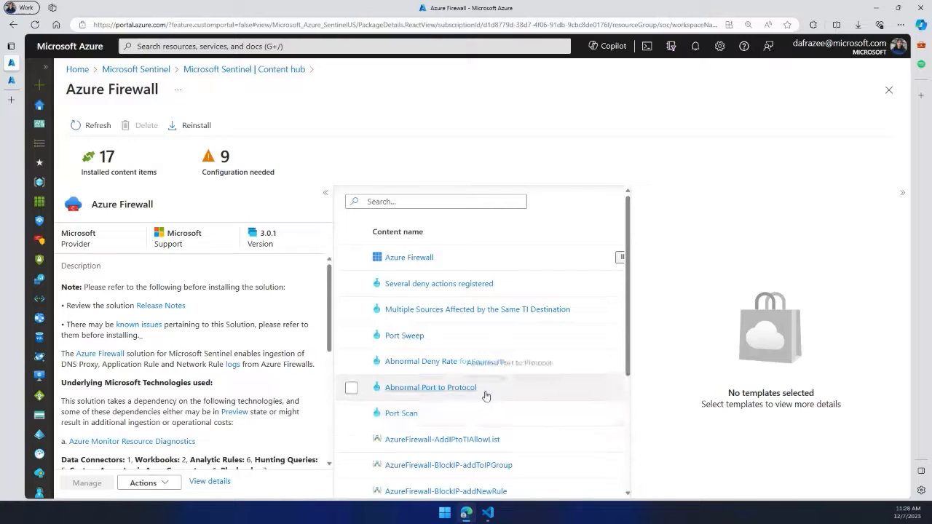
scroll(462, 277, down, 4)
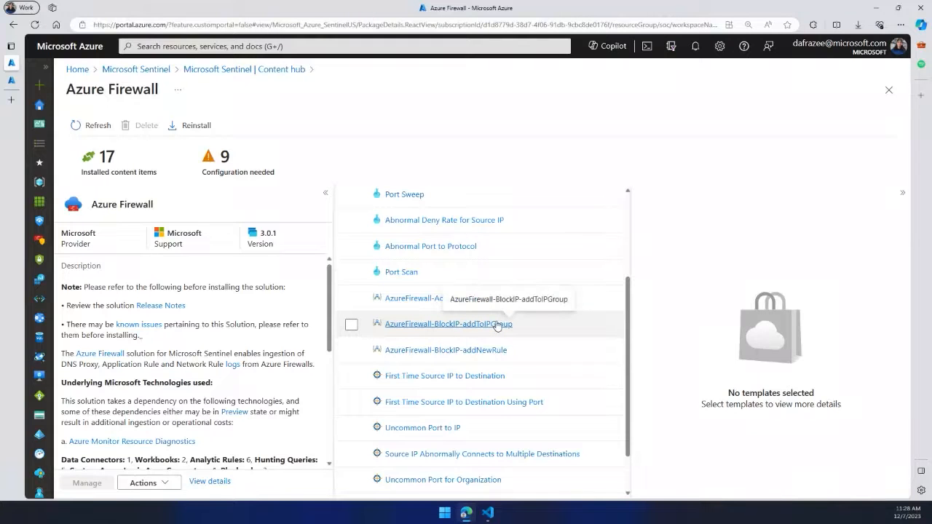
scroll(481, 339, up, 3)
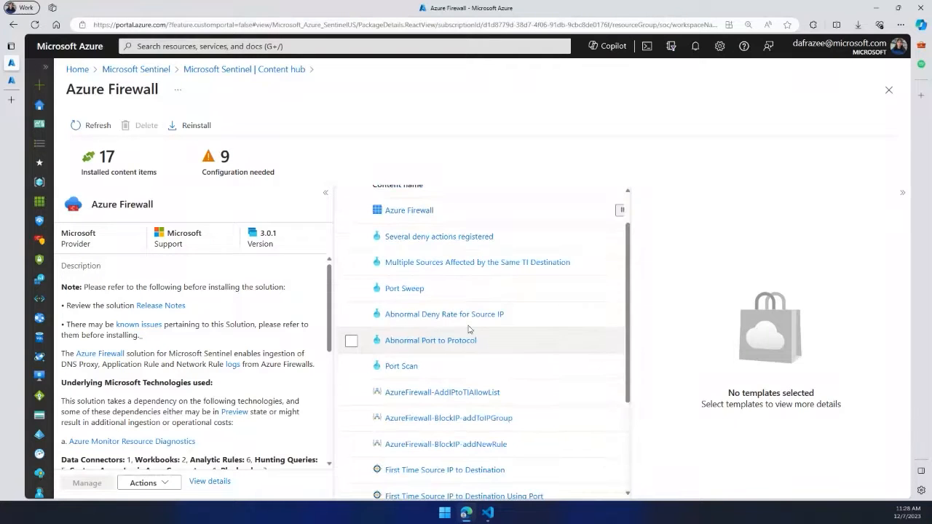
scroll(452, 348, down, 2)
scroll(452, 349, down, 2)
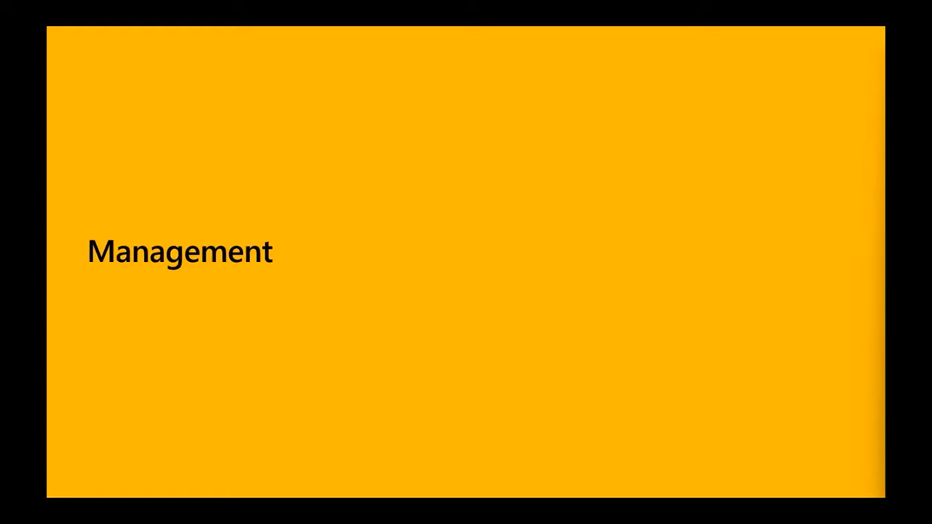
key(Right)
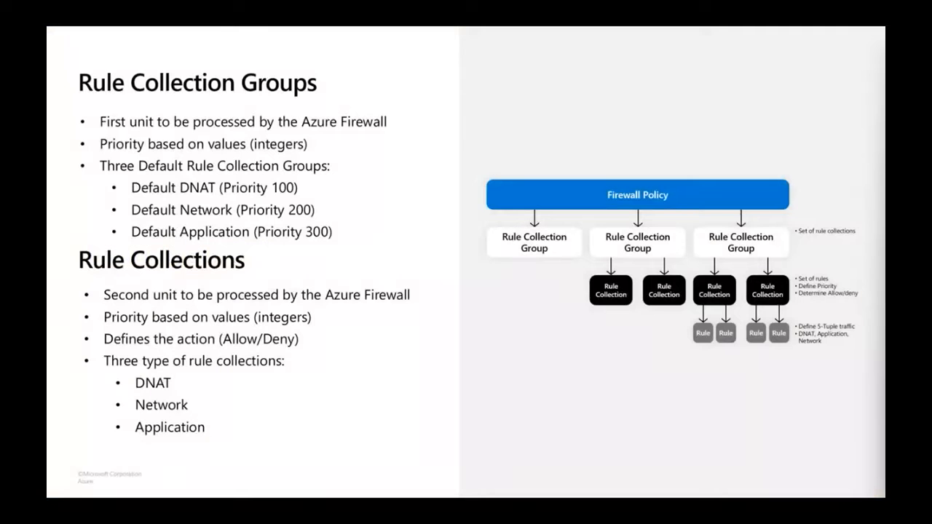
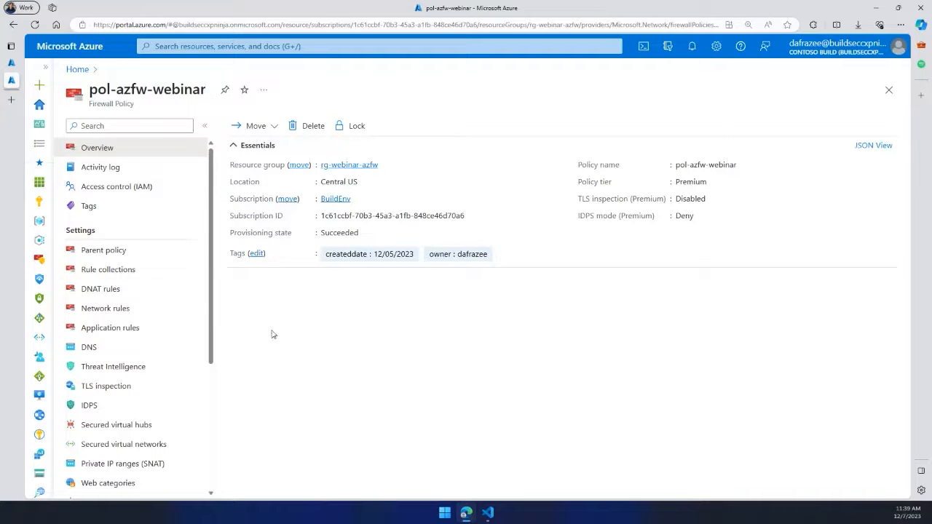
Step: Show the rule collections of the pol-azfw-webinar policy, collapse the resource menu and widen the Name column to fit the full collection names
click(107, 276)
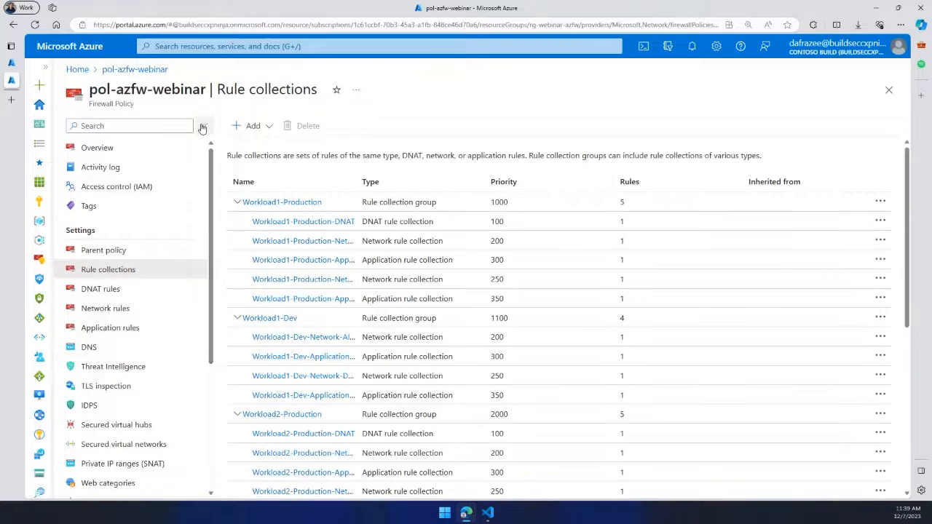
click(203, 128)
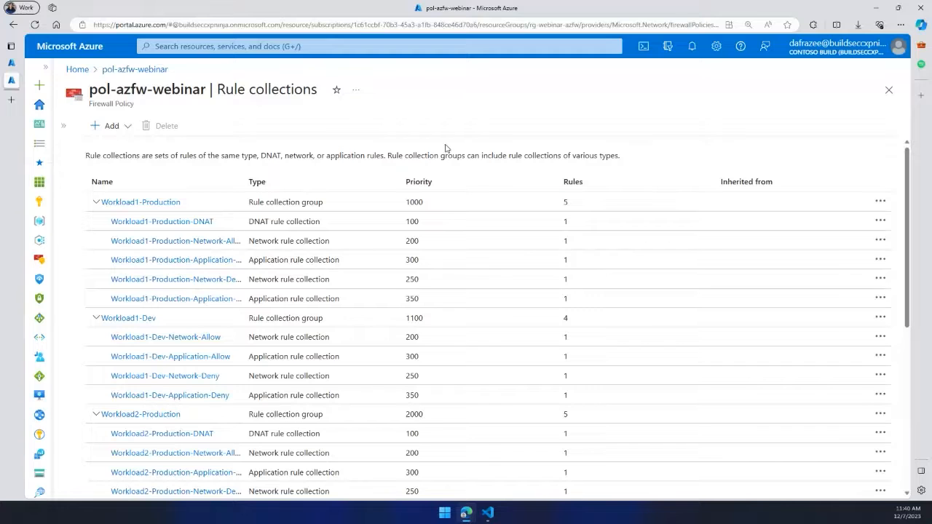
drag(243, 182, 293, 198)
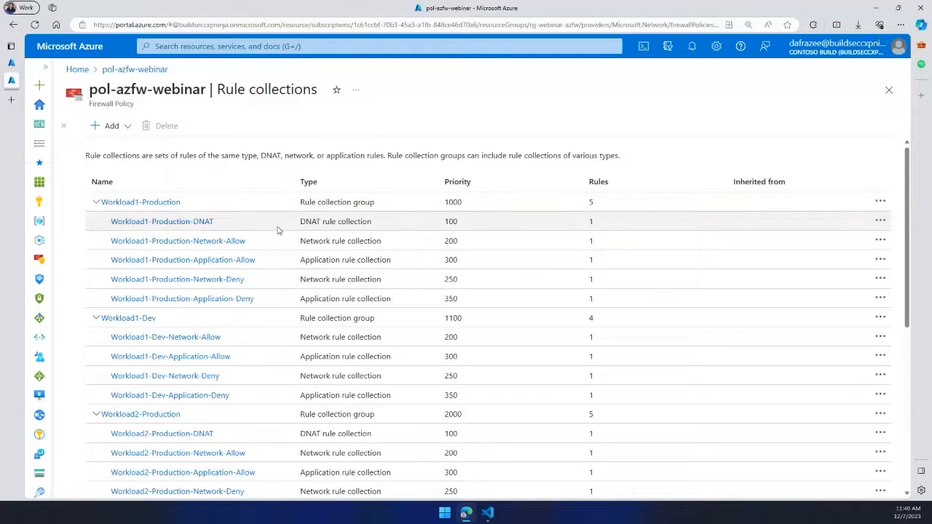
Step: Review the policy's rule collection groups for Workload1, Workload2 and Legal, comparing their collection types and priorities
scroll(251, 256, down, 2)
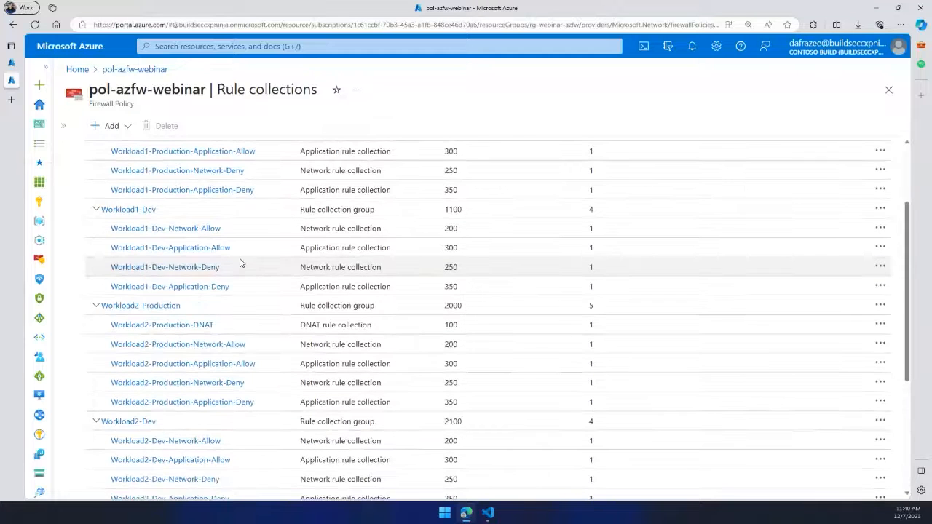
scroll(229, 293, up, 2)
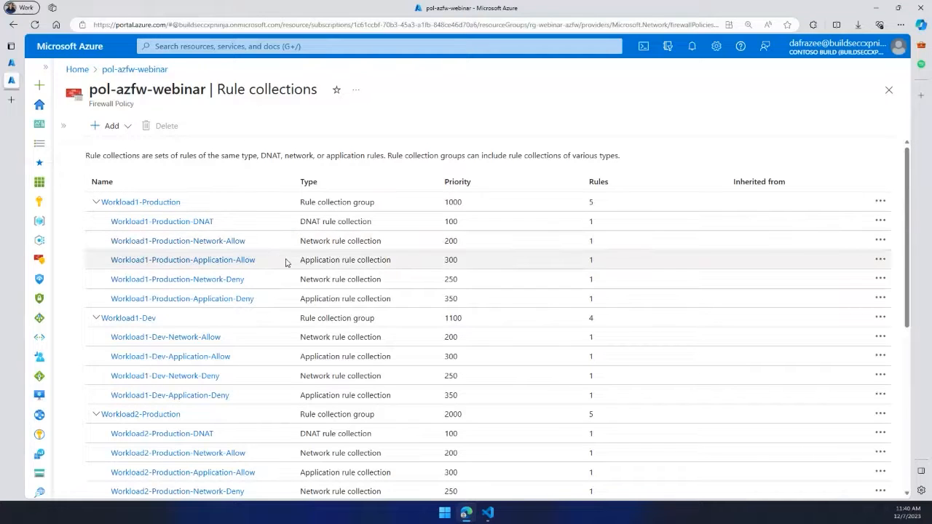
scroll(270, 279, down, 3)
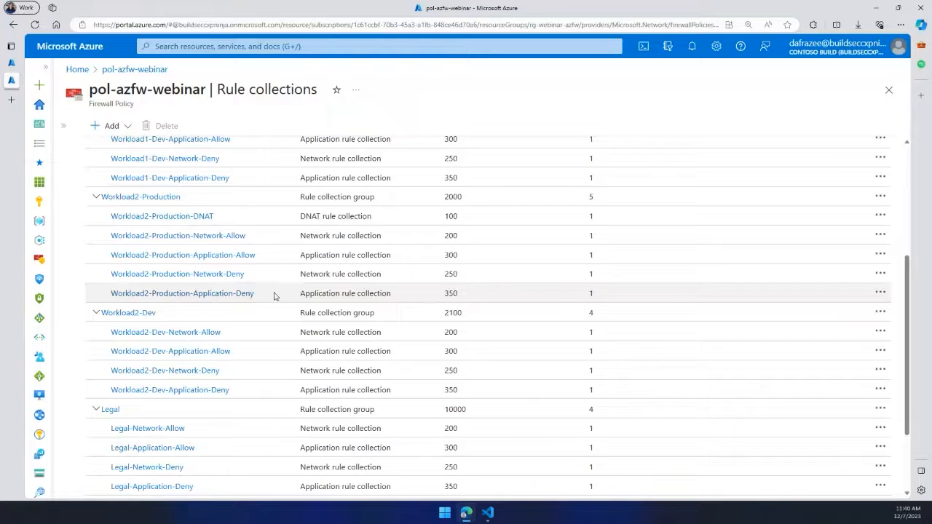
scroll(284, 291, up, 3)
scroll(291, 293, up, 1)
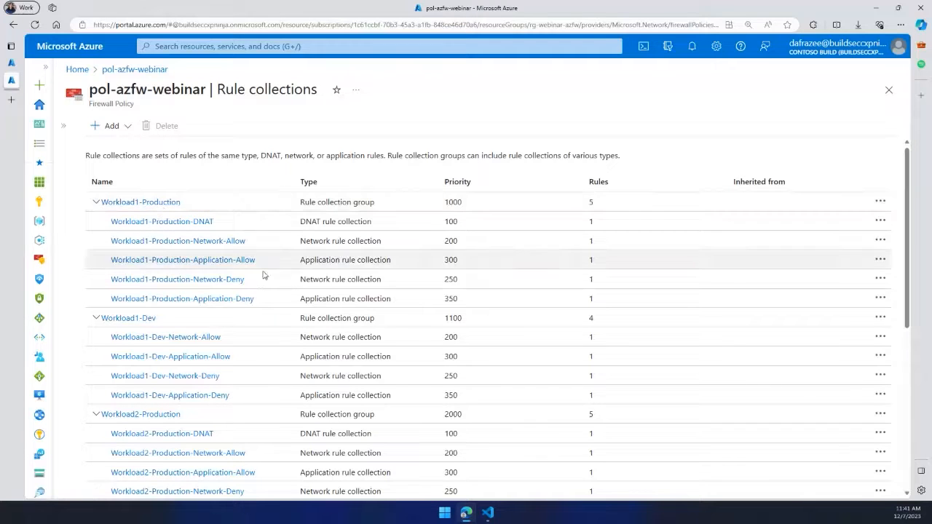
scroll(166, 332, down, 1)
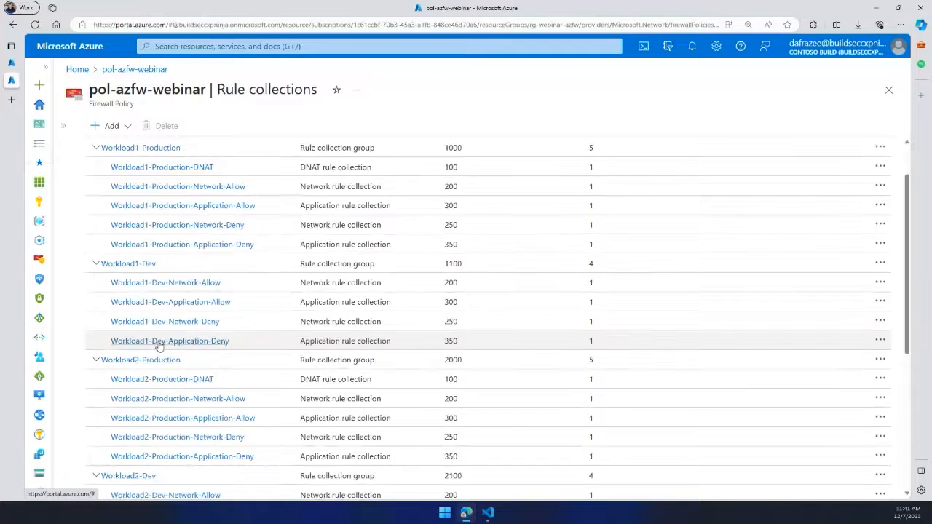
scroll(319, 313, up, 1)
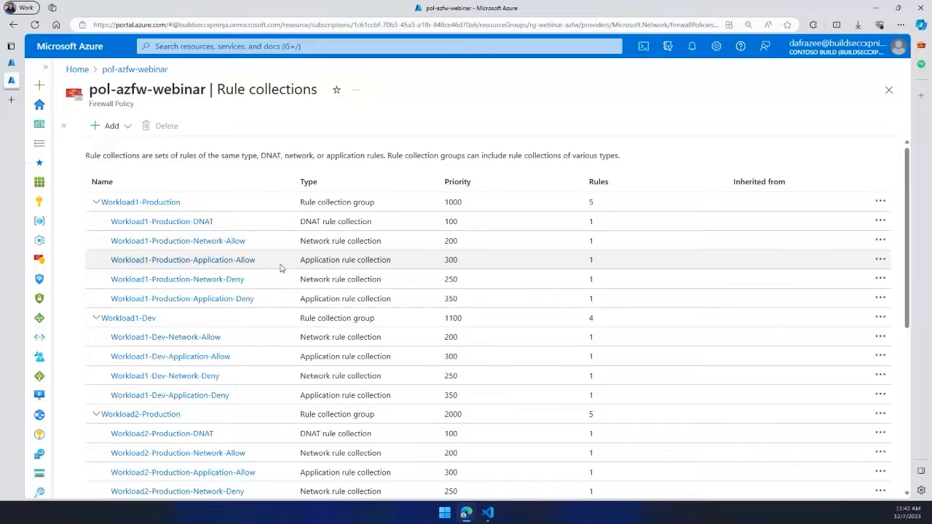
Step: Collapse the Workload1-Dev rule collection group and review the Workload2, Legal and Finance groups with their priorities
scroll(279, 268, down, 1)
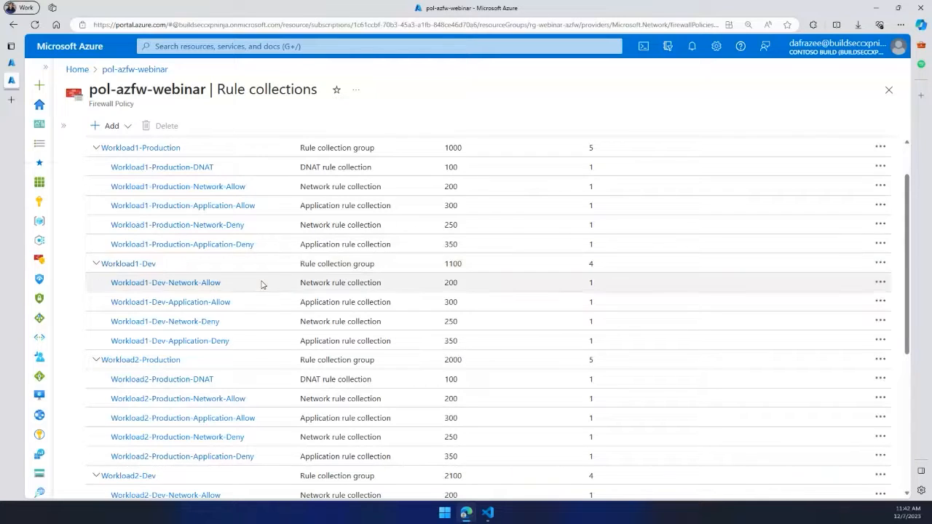
click(95, 264)
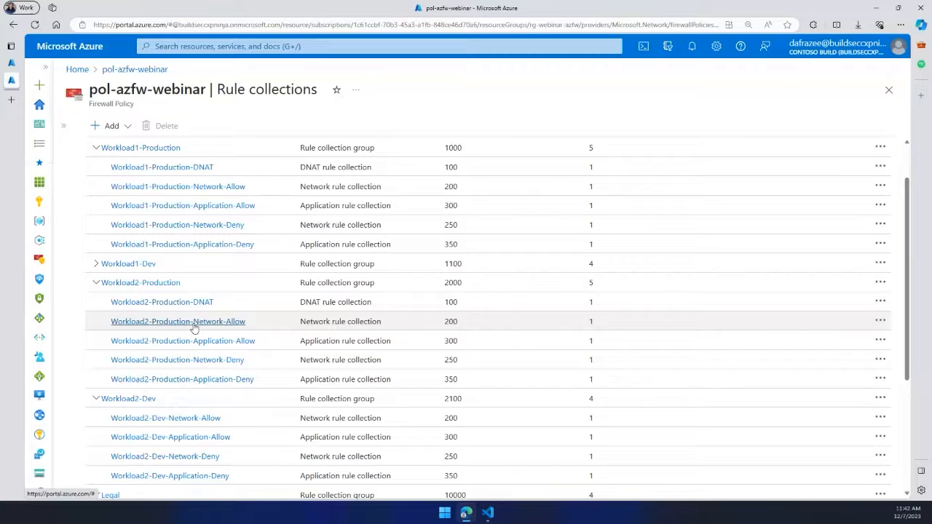
scroll(125, 326, down, 3)
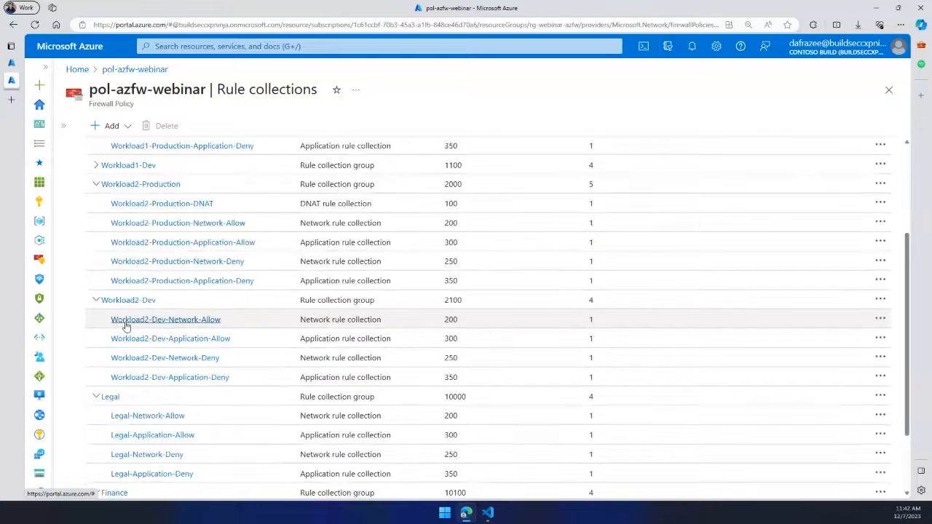
scroll(162, 349, down, 1)
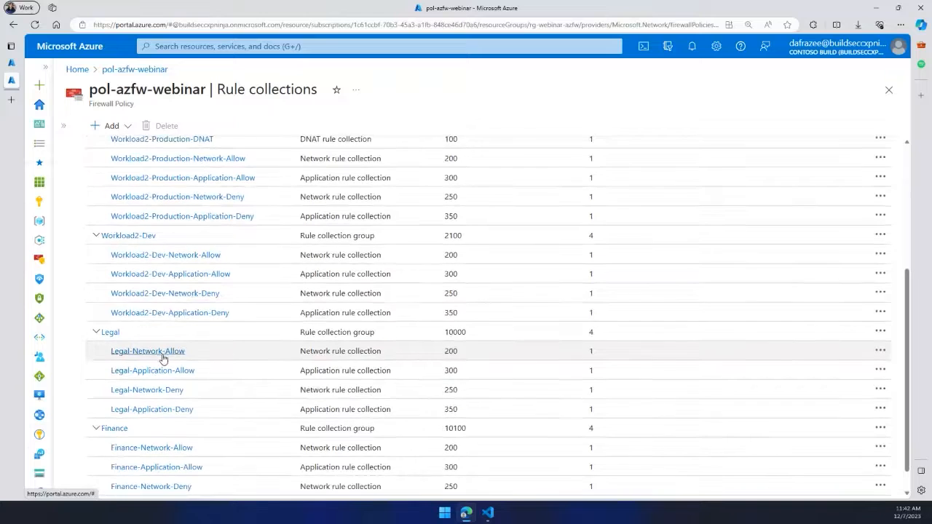
scroll(163, 348, down, 1)
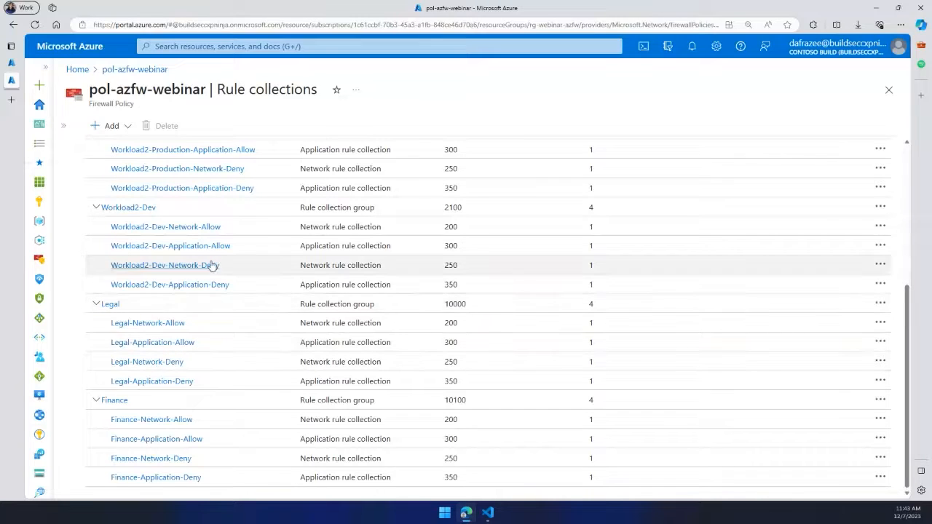
Step: Show the policy's resource menu again and expand the Workload1-Dev rule collection group
click(63, 125)
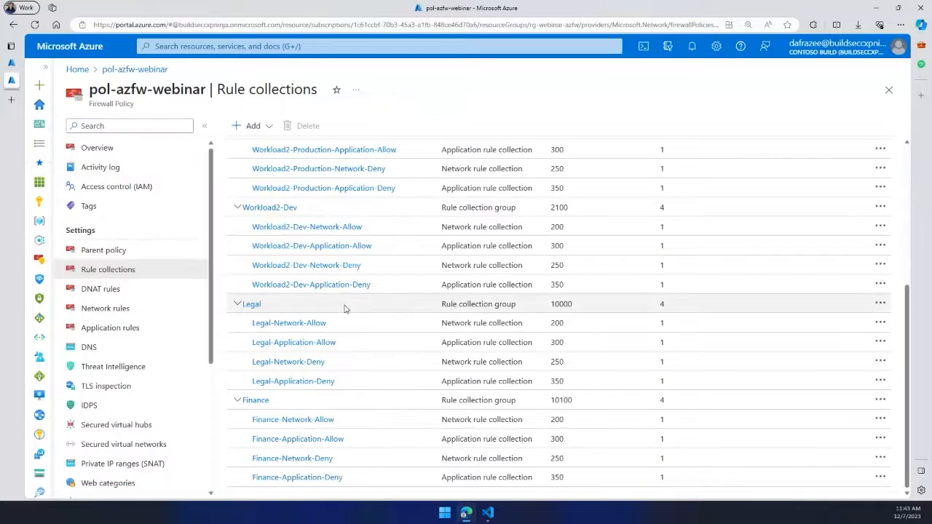
scroll(361, 300, up, 1)
scroll(361, 300, up, 4)
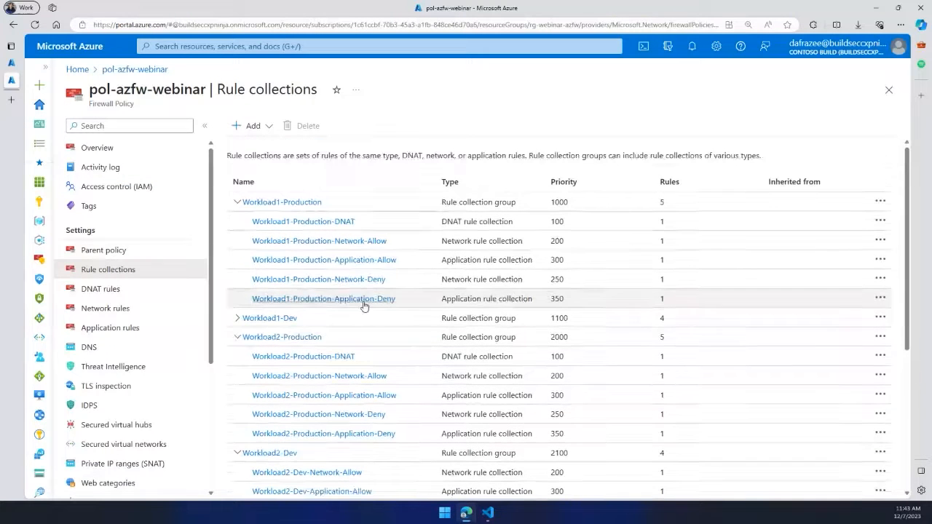
click(238, 320)
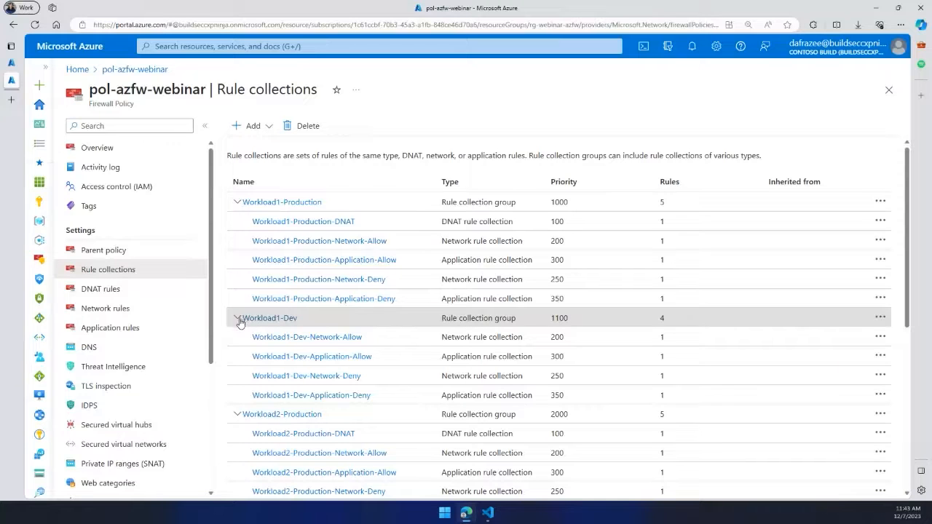
Step: Compare the priorities of all rule collection groups, from Workload1-Production through Finance
scroll(333, 303, down, 5)
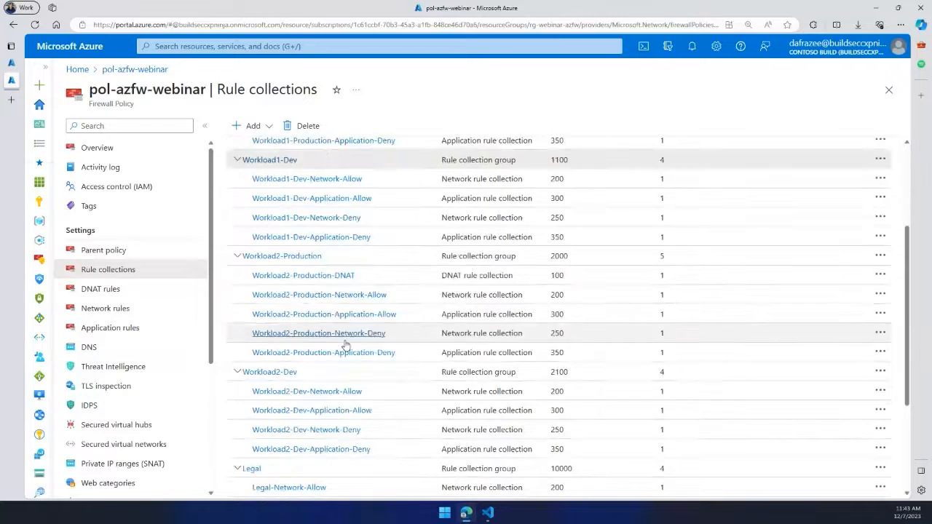
scroll(400, 331, up, 5)
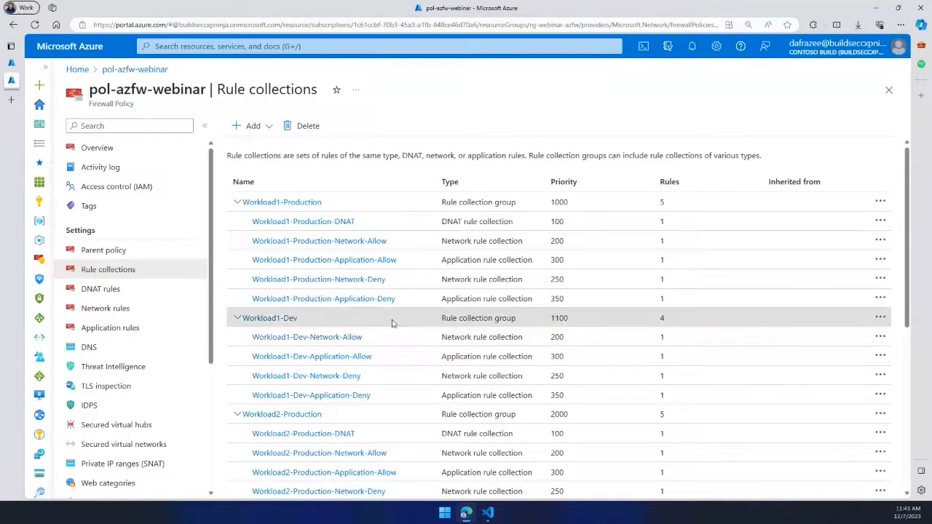
scroll(375, 296, down, 2)
scroll(375, 296, down, 4)
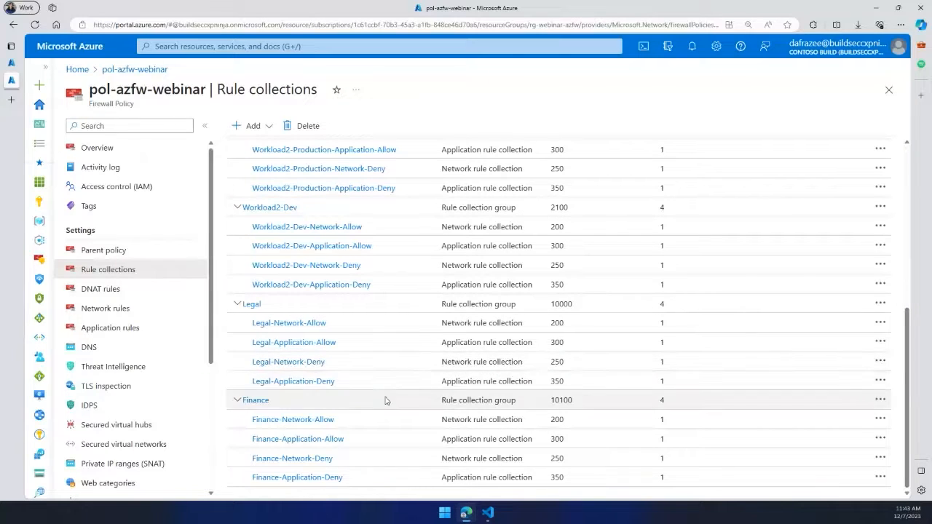
scroll(386, 400, up, 5)
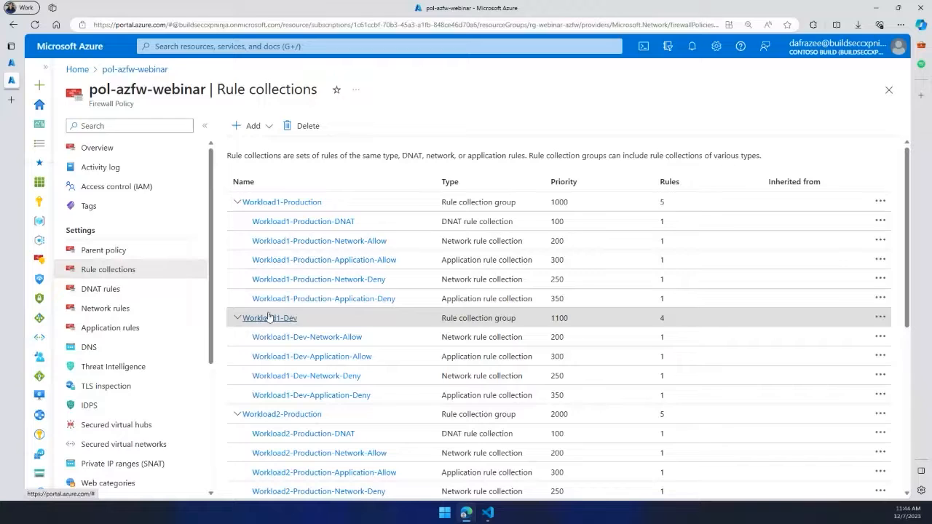
Step: Open the Parent policy settings of pol-azfw-webinar and check which policies are available as parent, leaving none selected
click(109, 252)
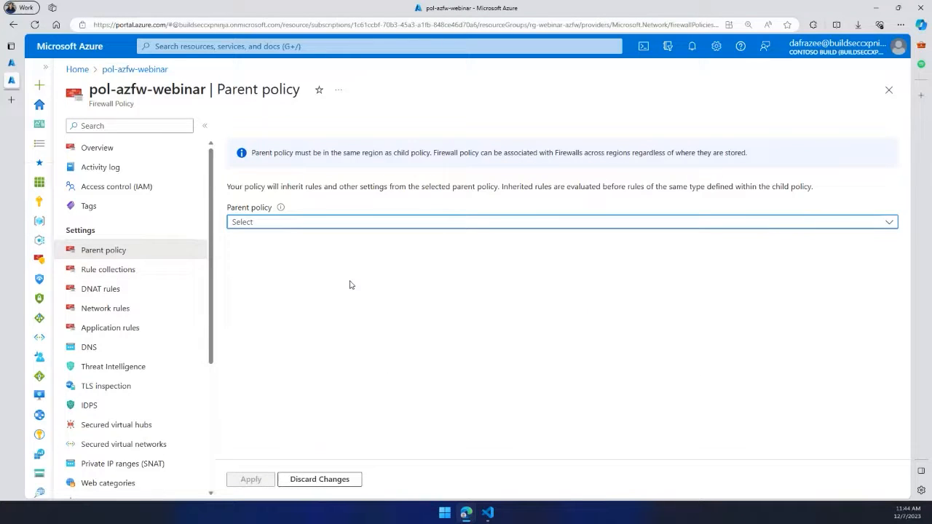
click(366, 223)
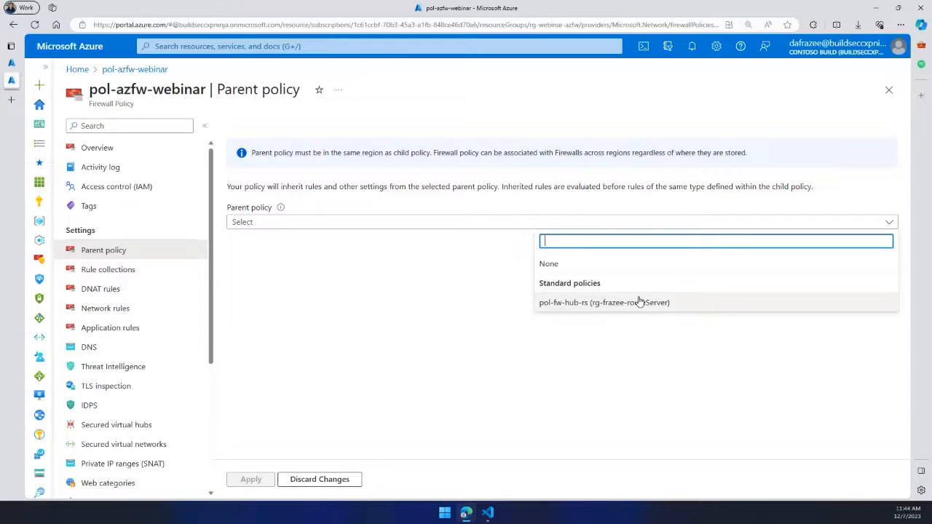
click(454, 316)
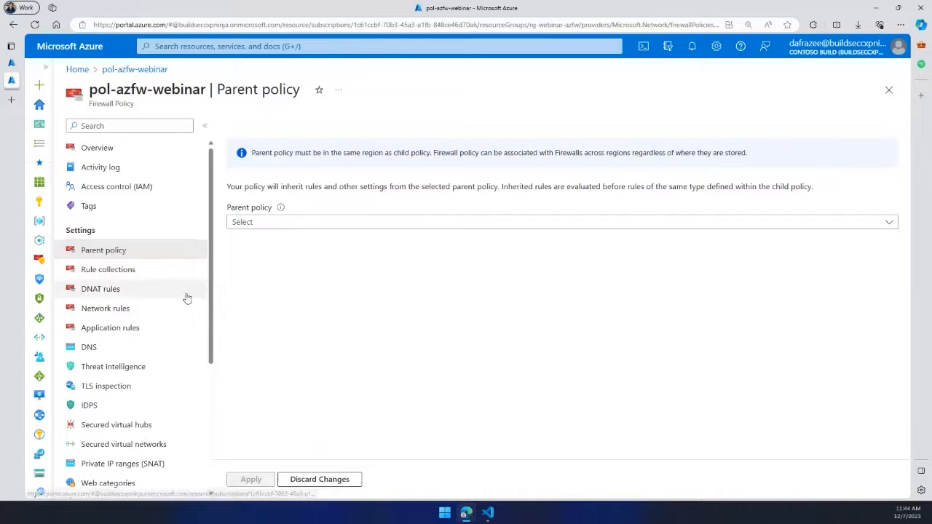
Step: Return to the rule collections of pol-azfw-webinar and look over its groups and the available policy settings
click(133, 271)
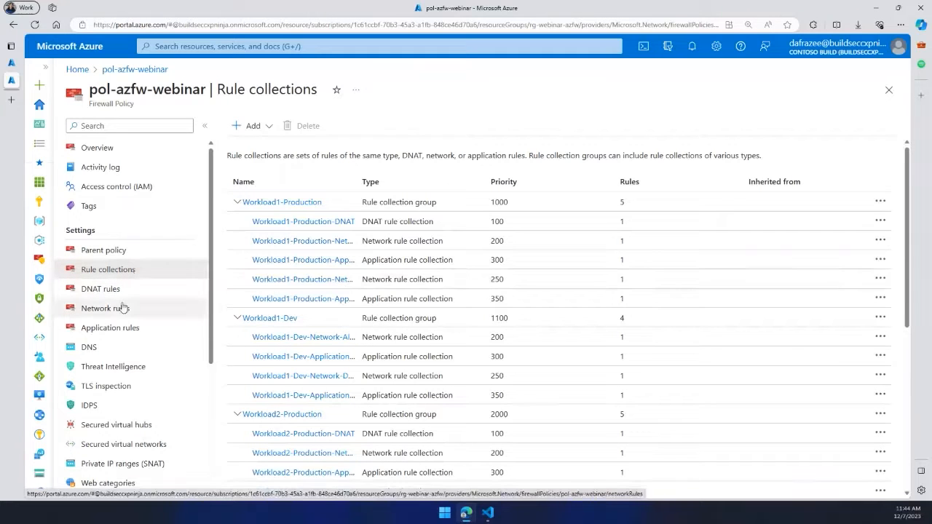
scroll(305, 318, down, 3)
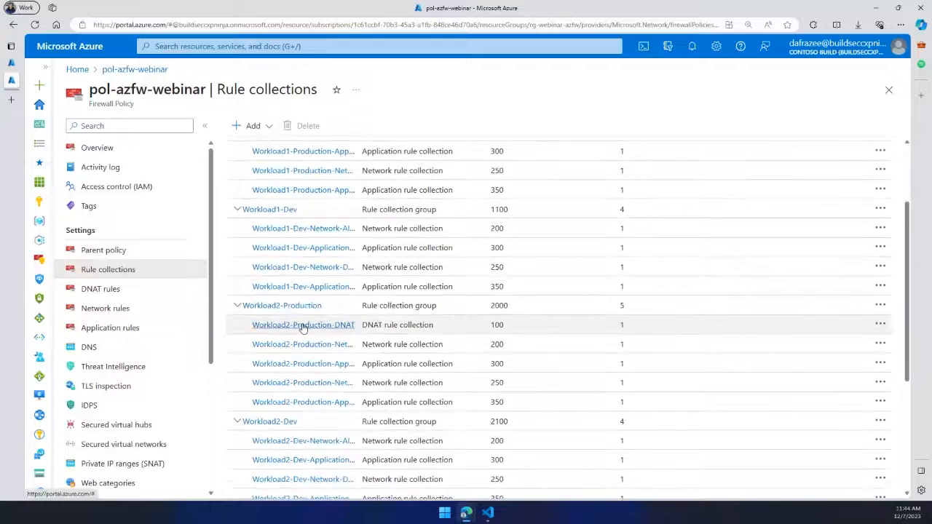
scroll(162, 333, down, 3)
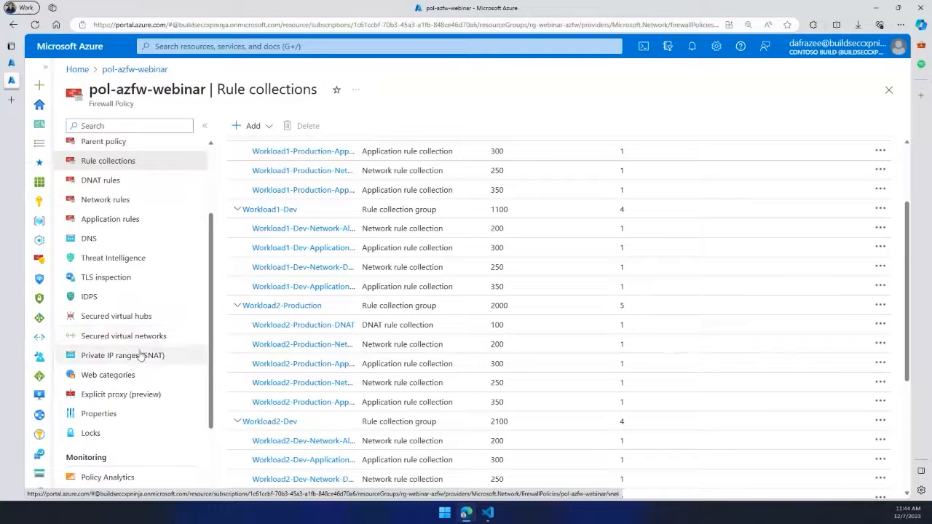
scroll(131, 336, up, 2)
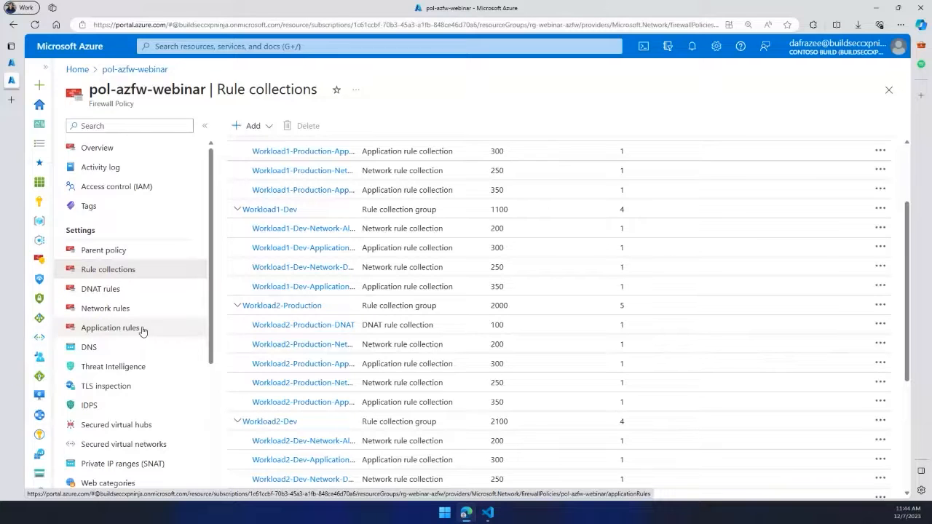
scroll(356, 373, up, 3)
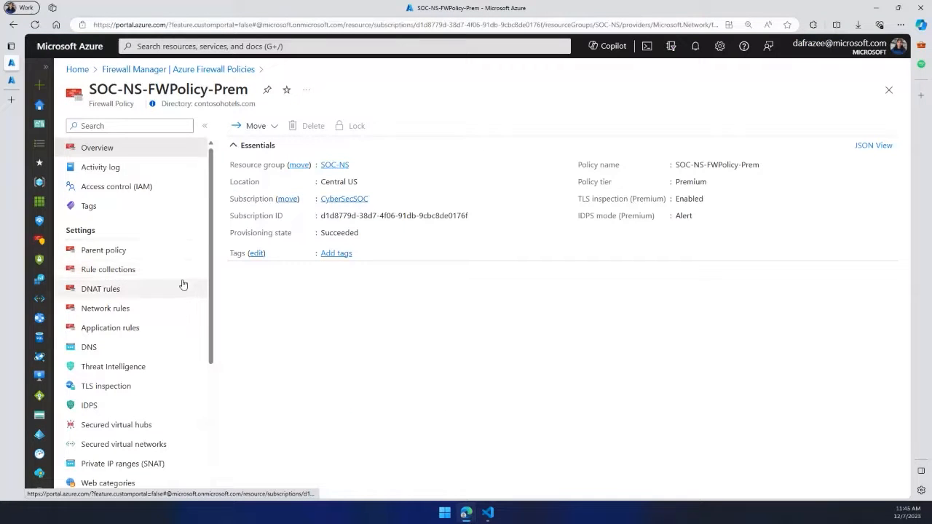
Step: Open Policy Analytics for the SOC-NS-FWPolicy-Prem policy and collapse the resource menu
scroll(153, 299, down, 3)
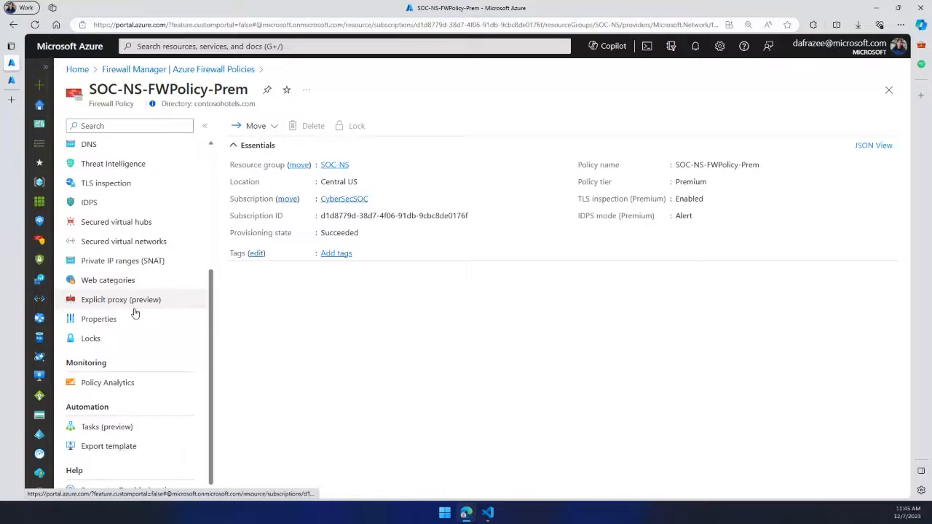
click(113, 378)
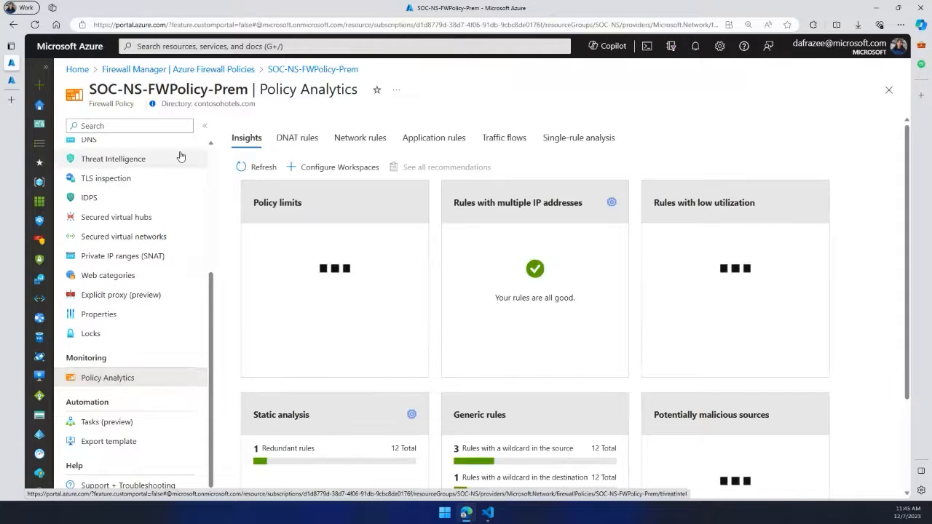
click(205, 125)
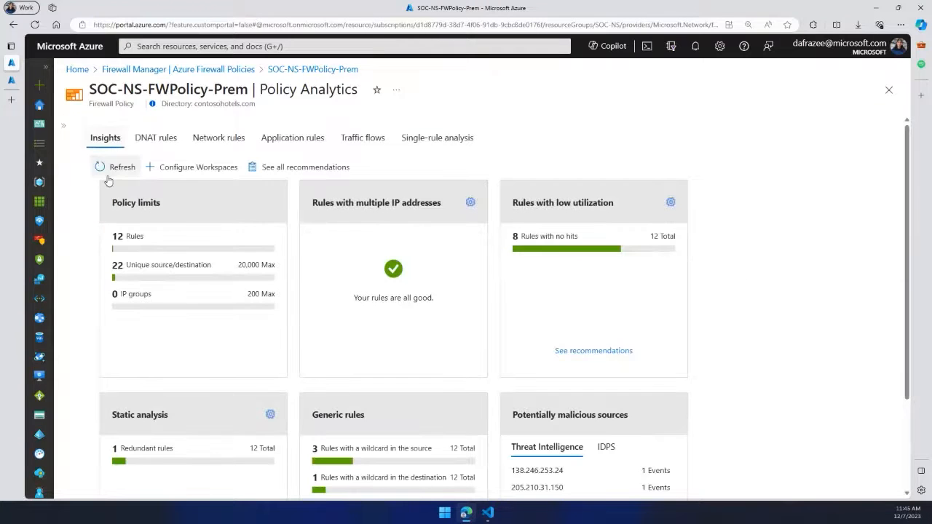
Step: Review the Policy Analytics insights, including low-utilization rules, static analysis, generic rules and the IDPS list of potentially malicious sources
scroll(207, 232, down, 1)
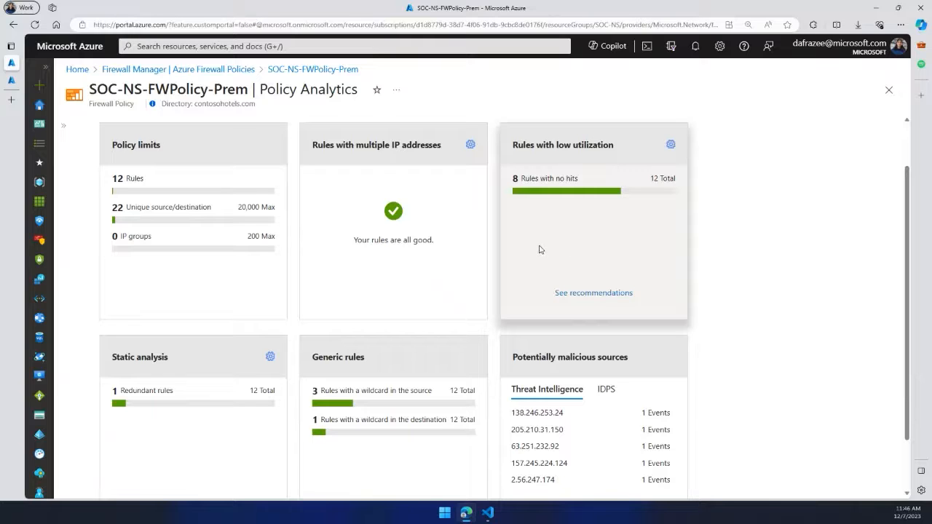
scroll(489, 259, down, 1)
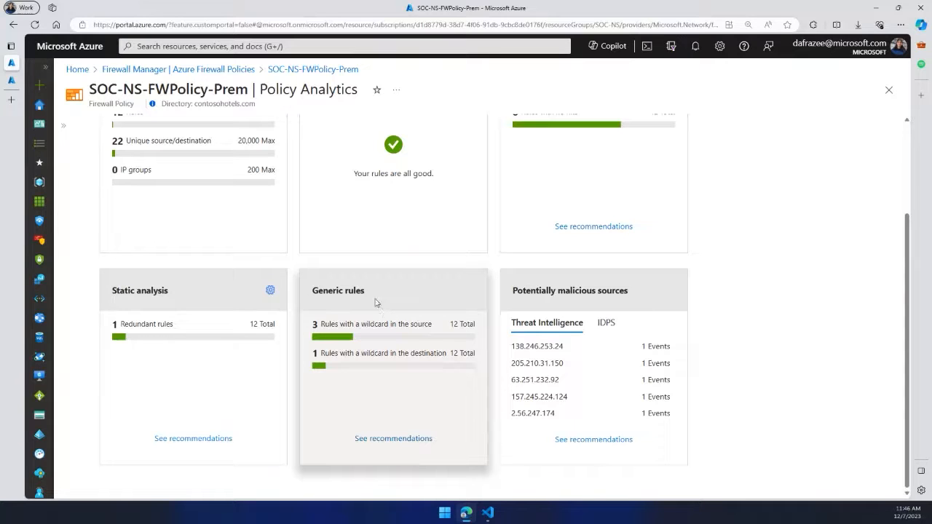
click(608, 325)
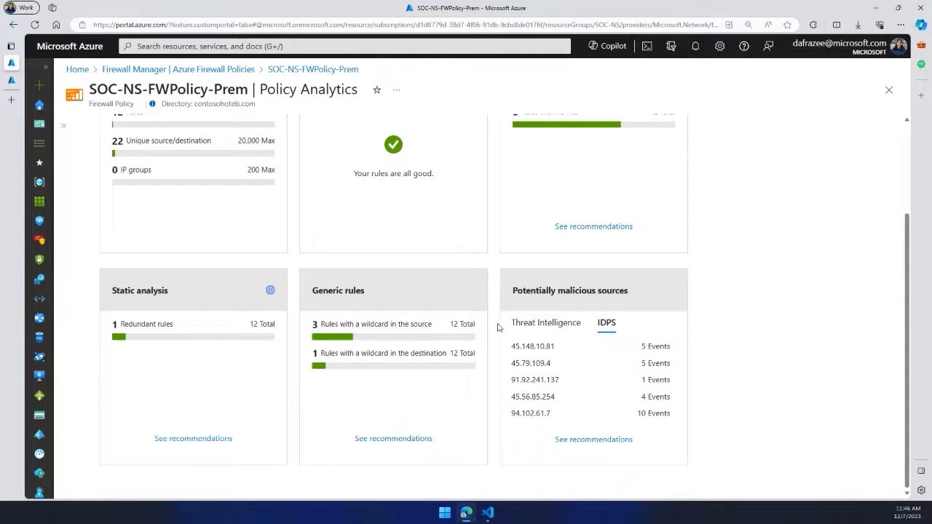
scroll(497, 328, up, 3)
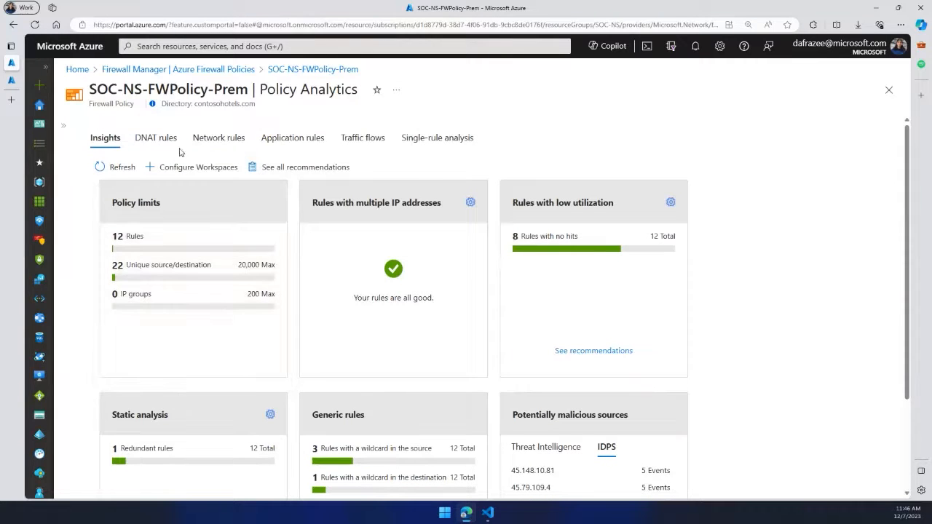
Step: Show the network rules analytics and expand the DefendTheFlag rule to examine its sources, protocols, destinations and hit counts
click(211, 149)
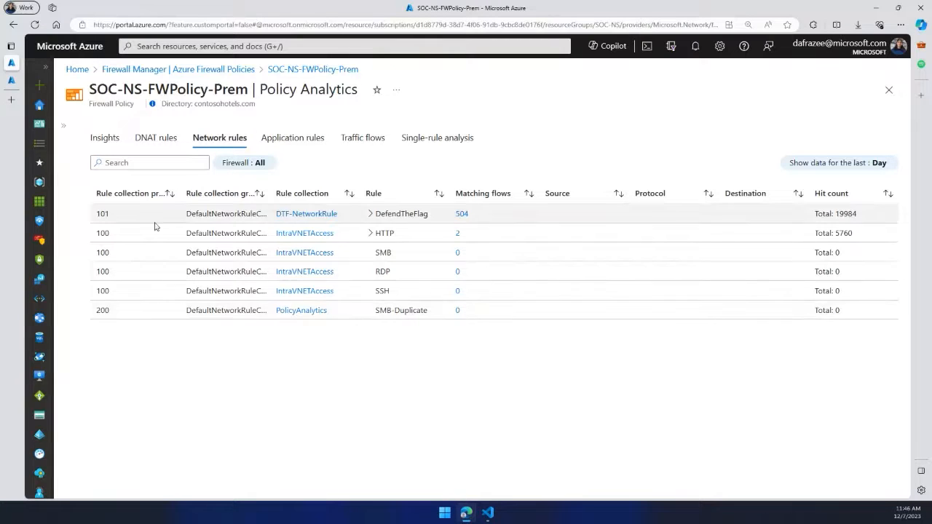
click(370, 214)
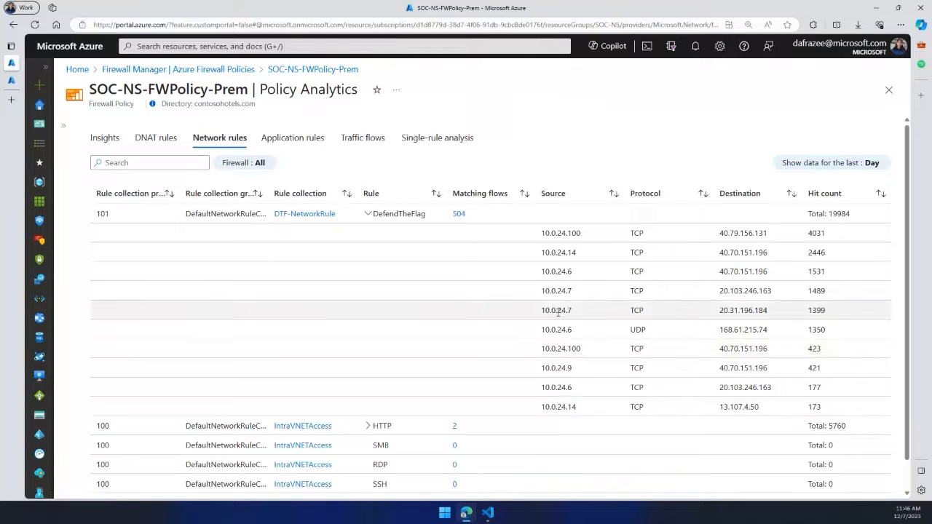
Step: Examine the traffic flows matched by each rule, including the time range choices and the IoT DNAT entries
click(361, 143)
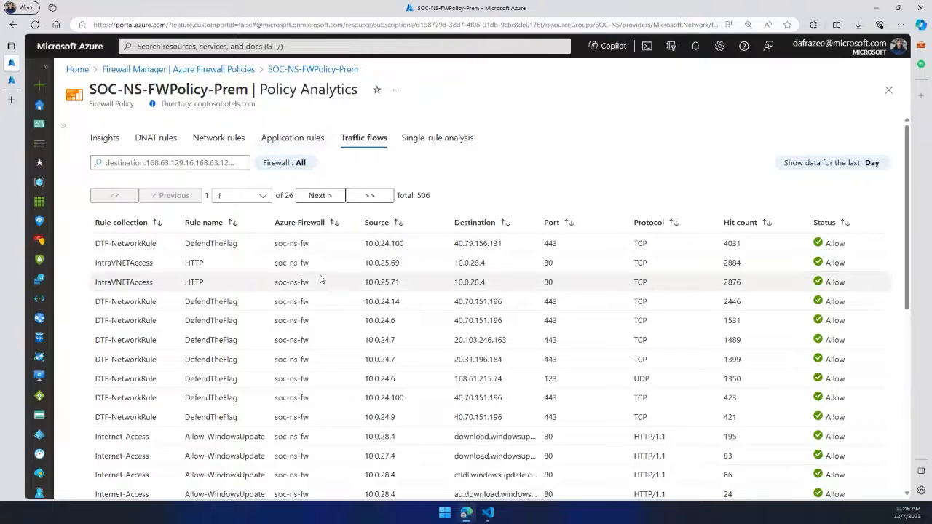
scroll(321, 276, down, 2)
scroll(321, 277, up, 2)
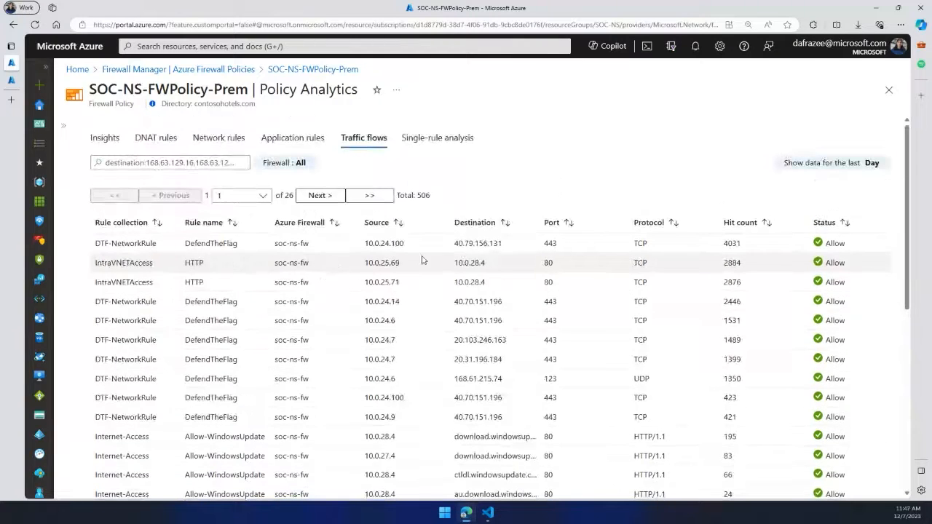
click(873, 162)
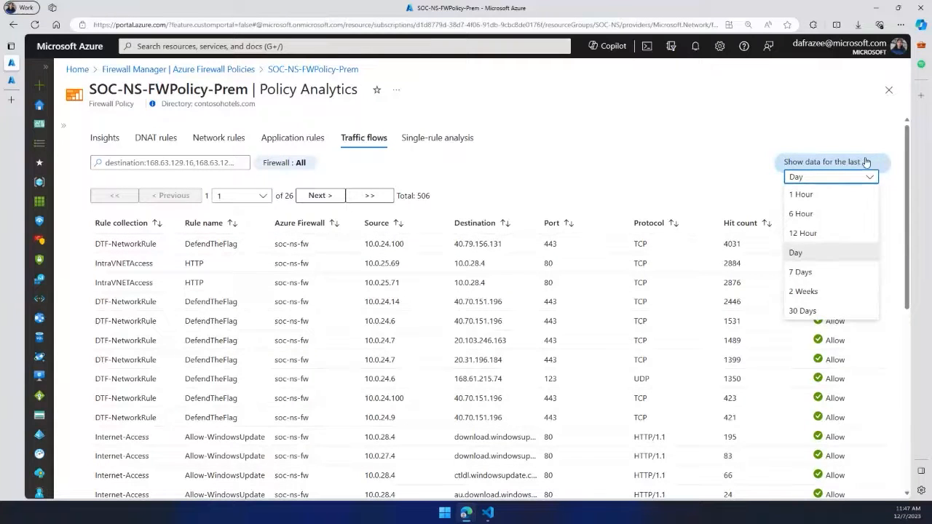
click(654, 155)
scroll(653, 155, down, 1)
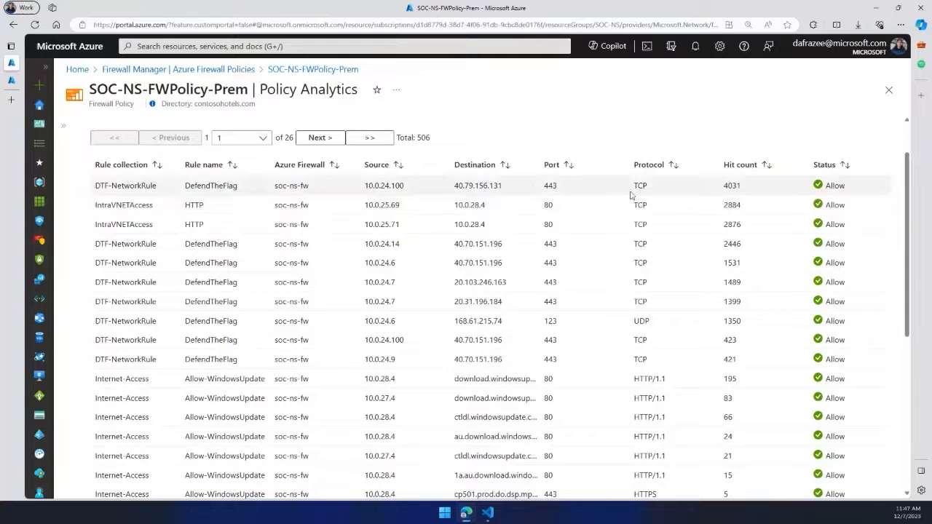
scroll(633, 197, up, 1)
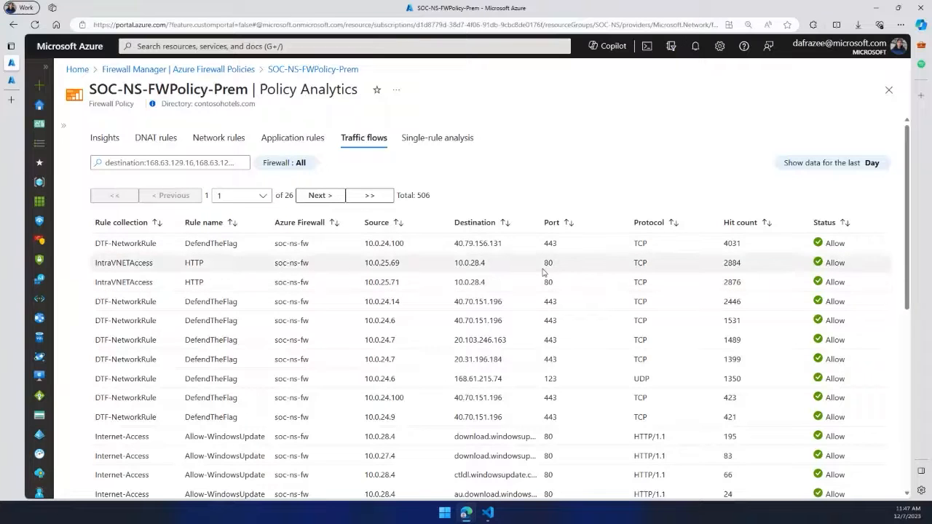
scroll(546, 265, down, 5)
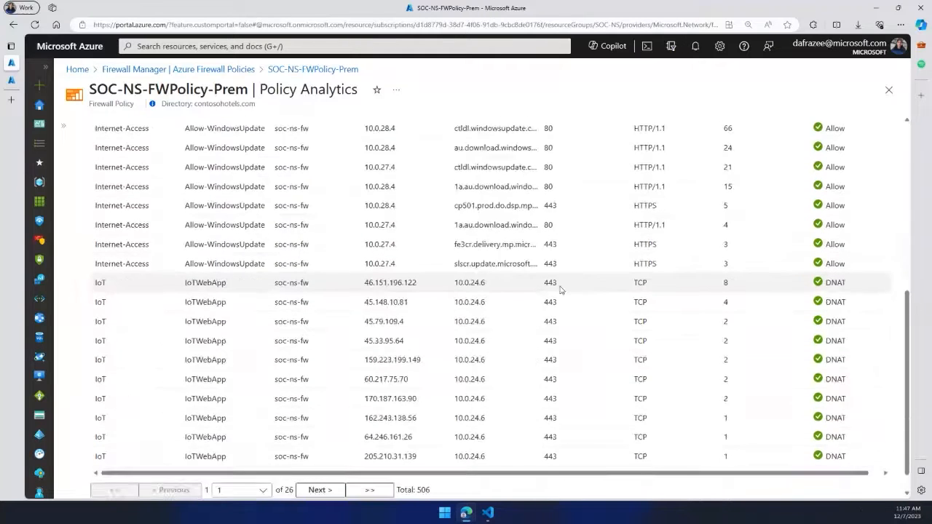
Step: Run a single-rule analysis on the DefendTheFlag rule in the DTF-NetworkRule collection
scroll(524, 305, up, 3)
scroll(536, 291, up, 2)
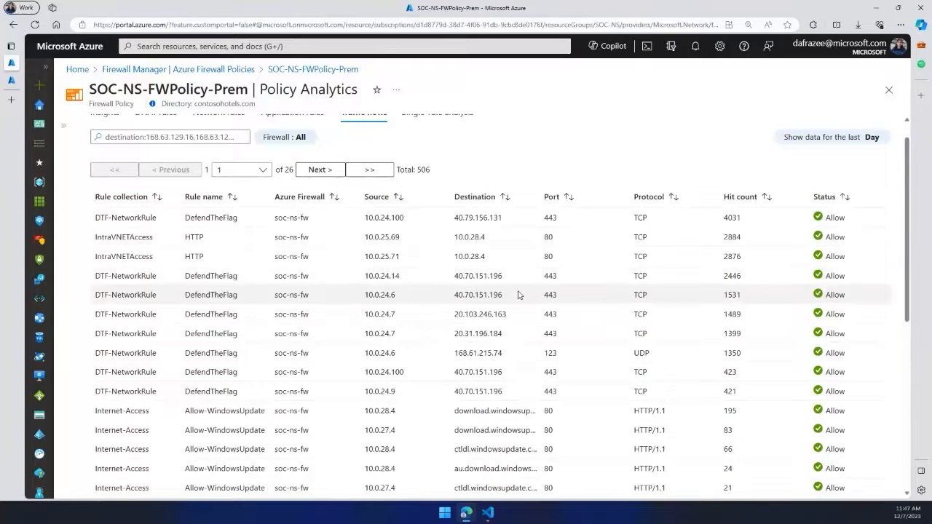
scroll(507, 293, up, 1)
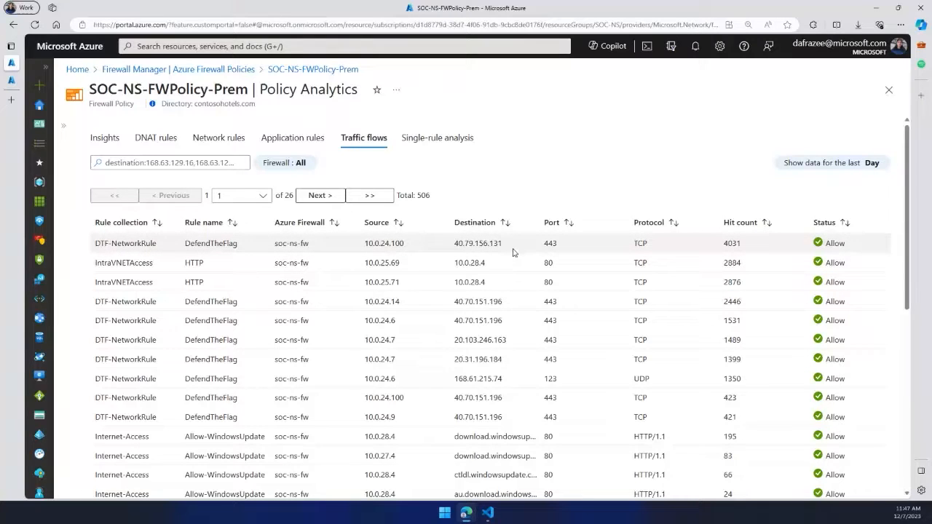
click(437, 139)
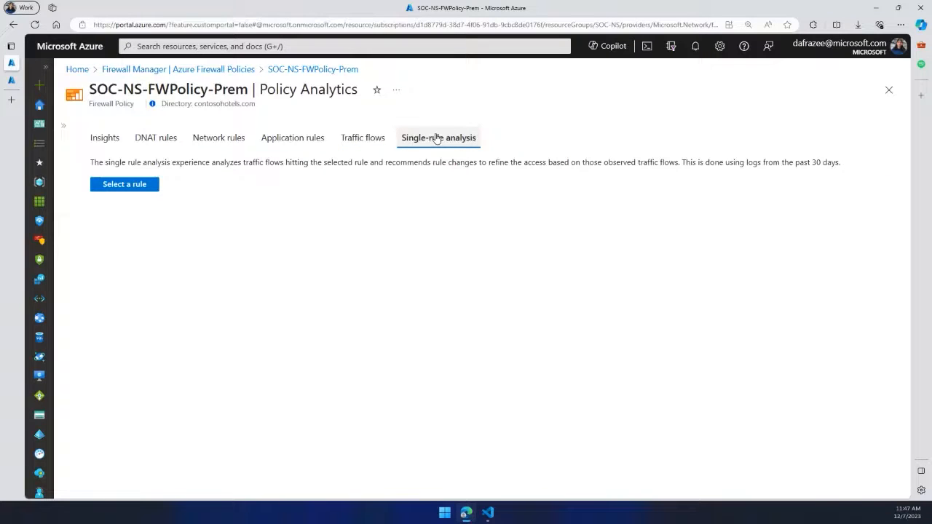
click(116, 187)
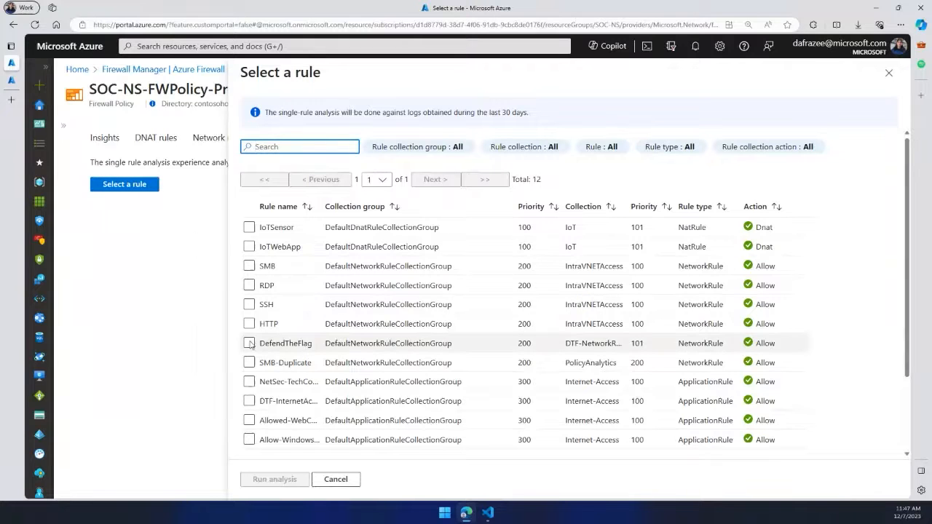
click(249, 343)
click(275, 479)
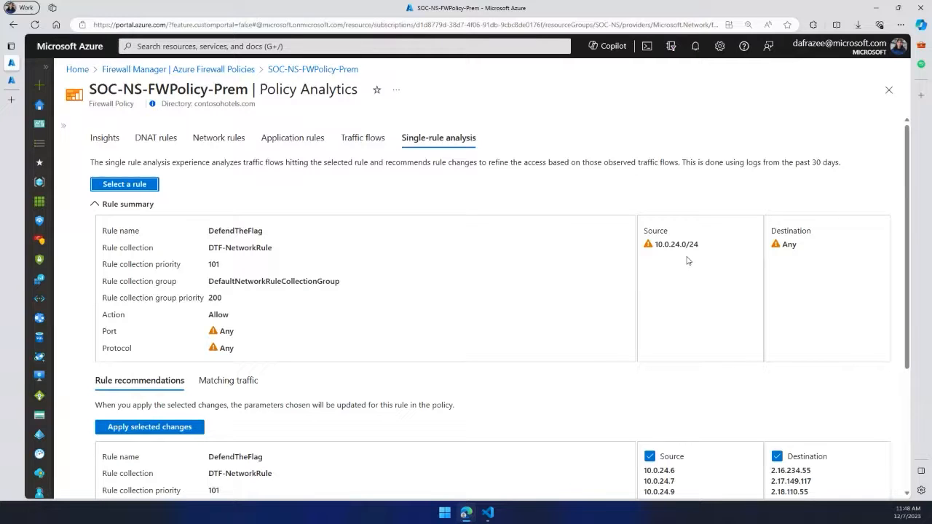
Step: Review the DefendTheFlag rule summary and the recommended ports, protocols, sources and destinations
scroll(330, 315, down, 1)
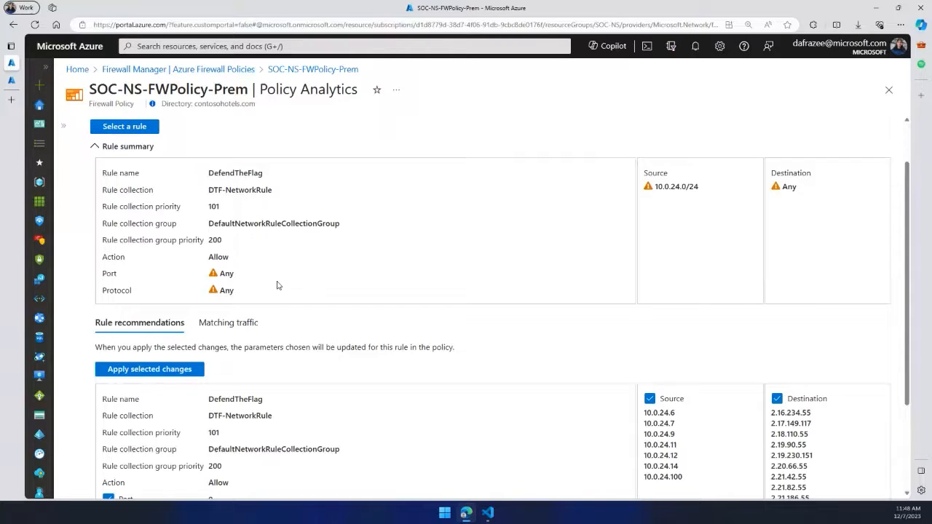
scroll(281, 280, down, 1)
scroll(291, 297, up, 2)
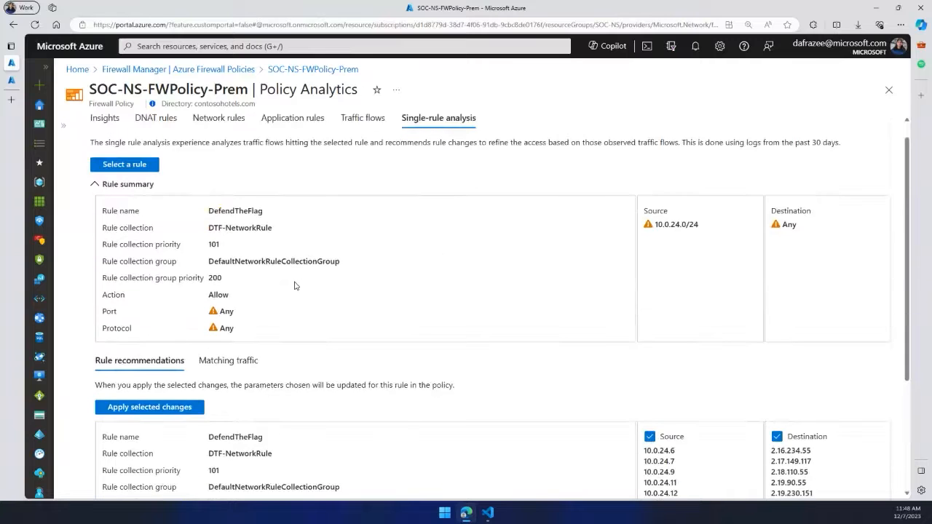
scroll(295, 292, down, 3)
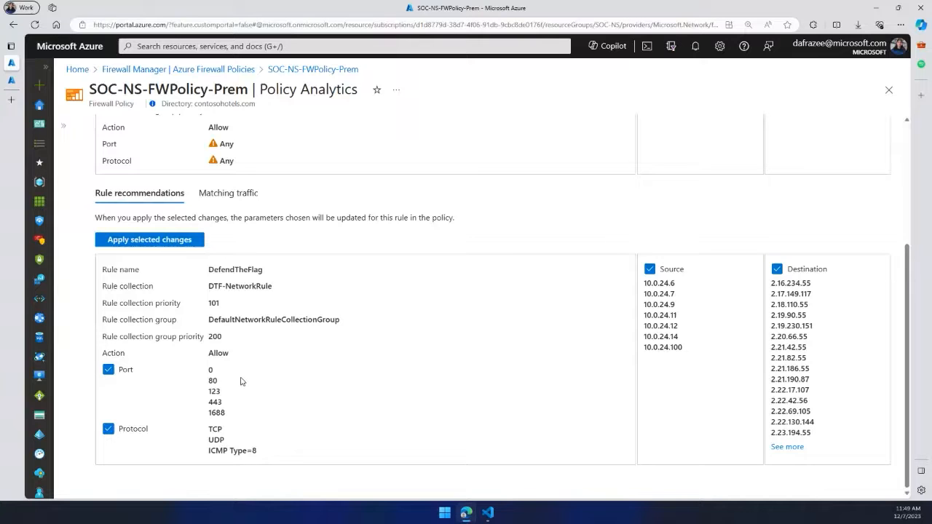
Step: Try excluding the Destination and Source recommendations from the DefendTheFlag changes, and include both again
click(776, 269)
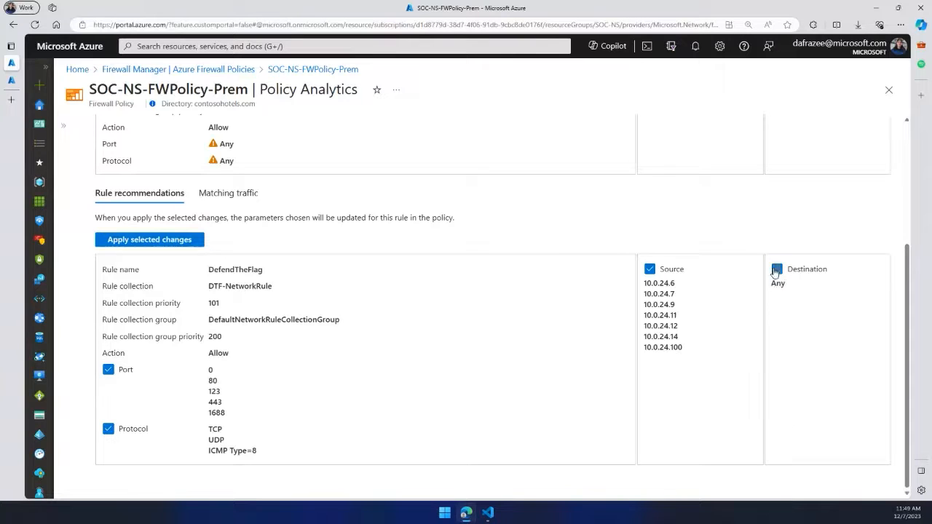
click(649, 271)
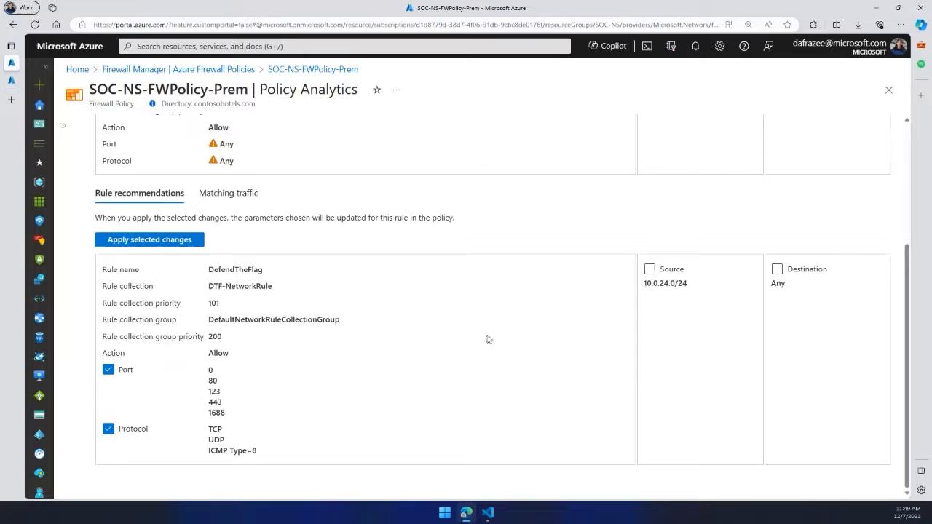
click(650, 270)
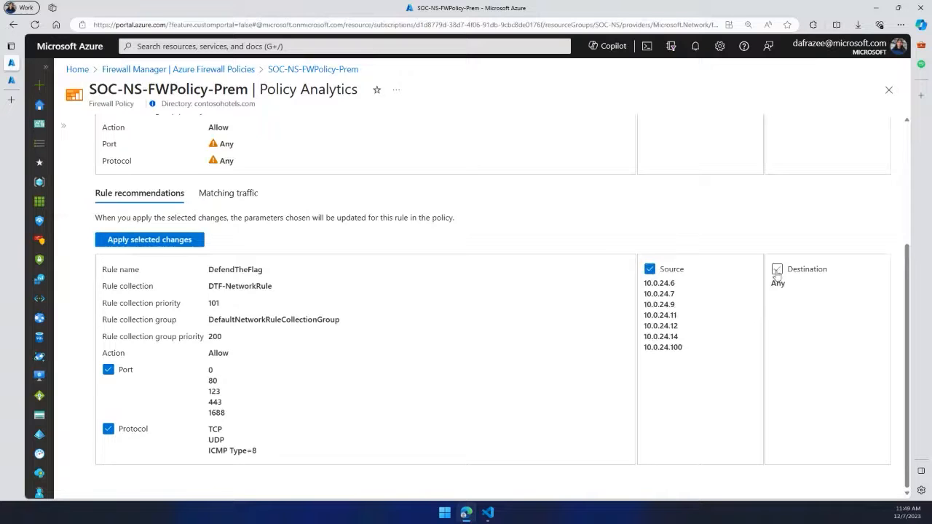
click(777, 269)
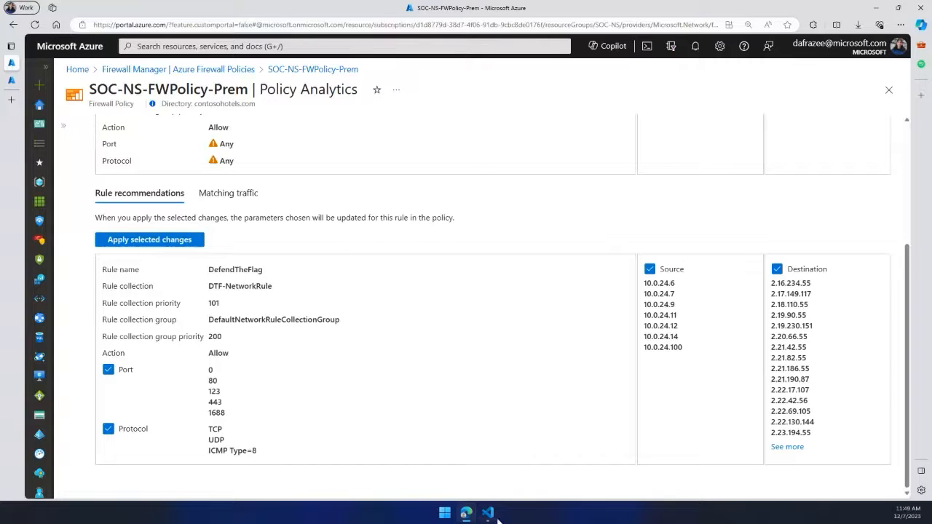
Step: Switch to Visual Studio Code and examine the firewall policy, rule collection group and firewall resources in AzFW-Terraform.tf
key(alt+Tab)
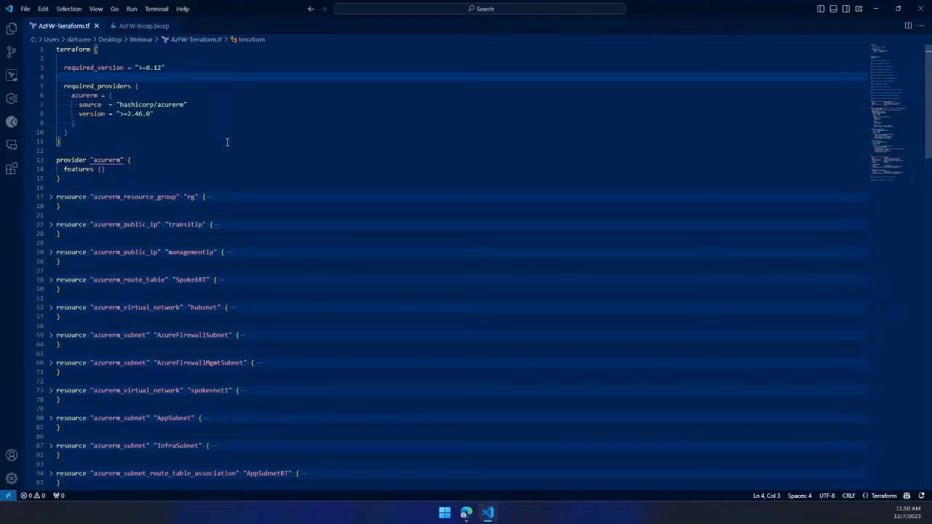
scroll(227, 142, down, 20)
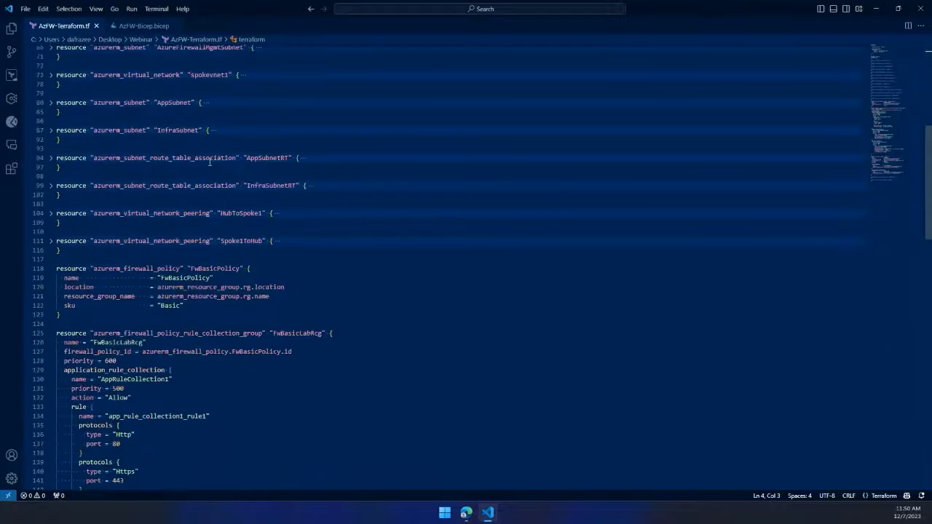
scroll(210, 162, down, 4)
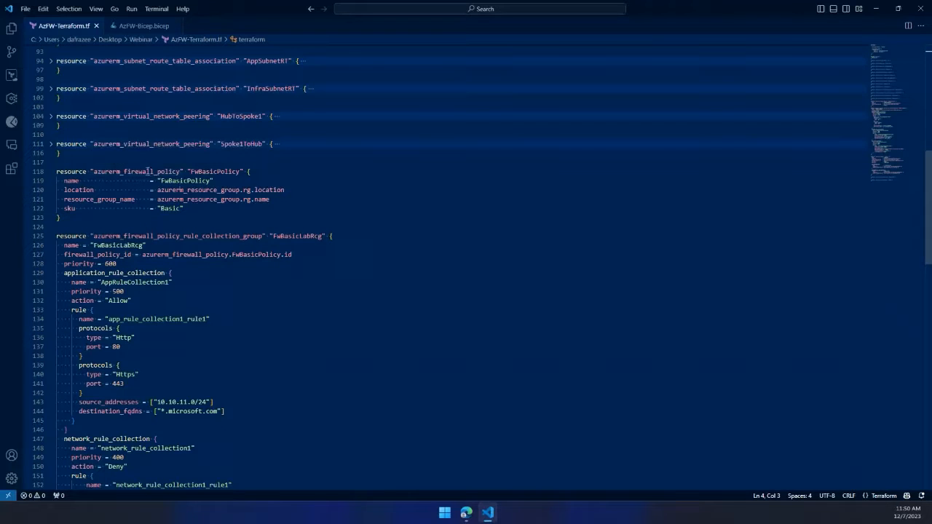
scroll(260, 193, down, 2)
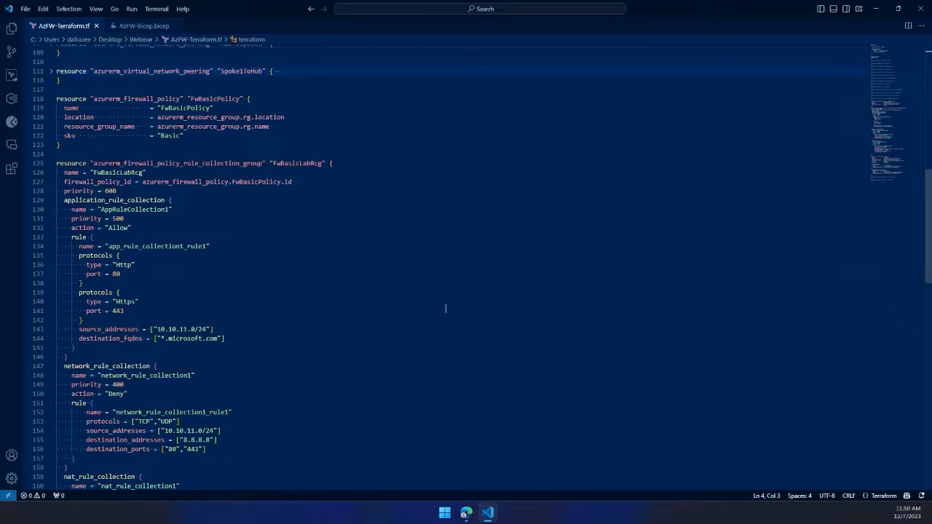
scroll(109, 183, down, 2)
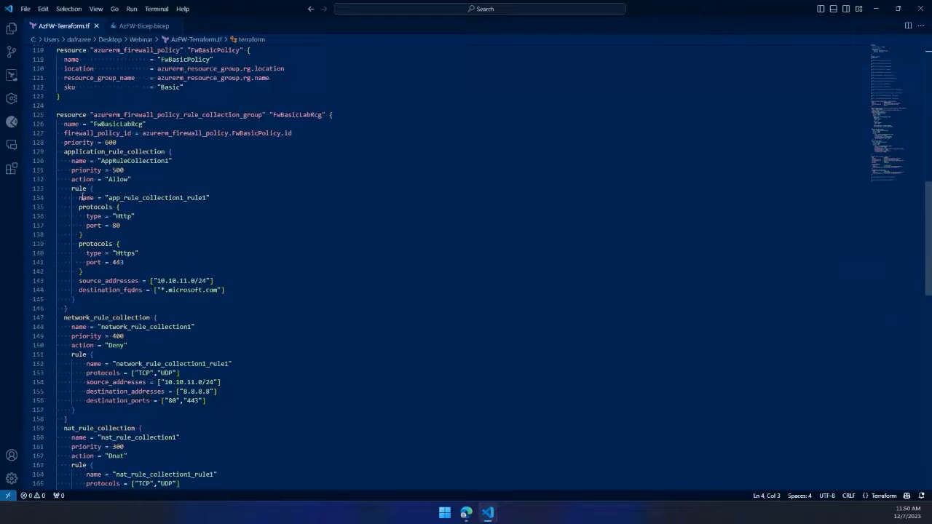
scroll(163, 248, down, 3)
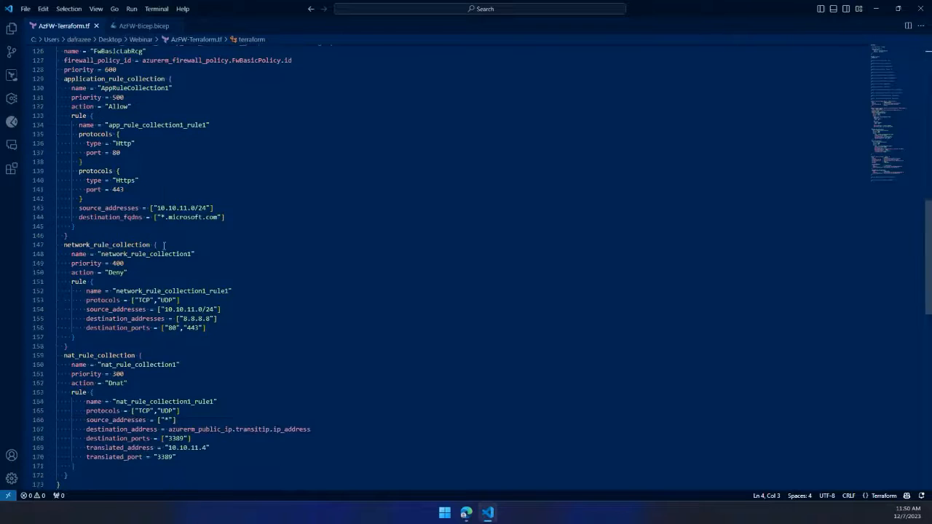
scroll(165, 251, up, 3)
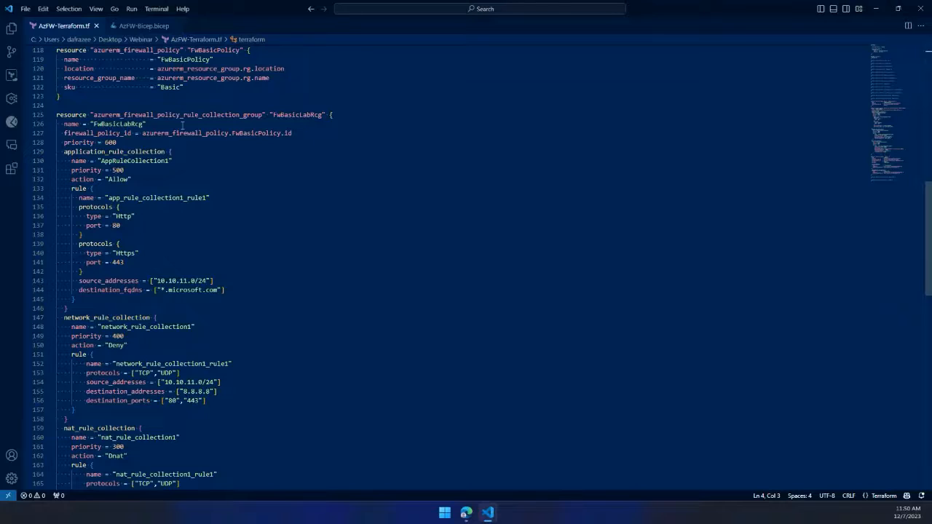
scroll(135, 248, down, 12)
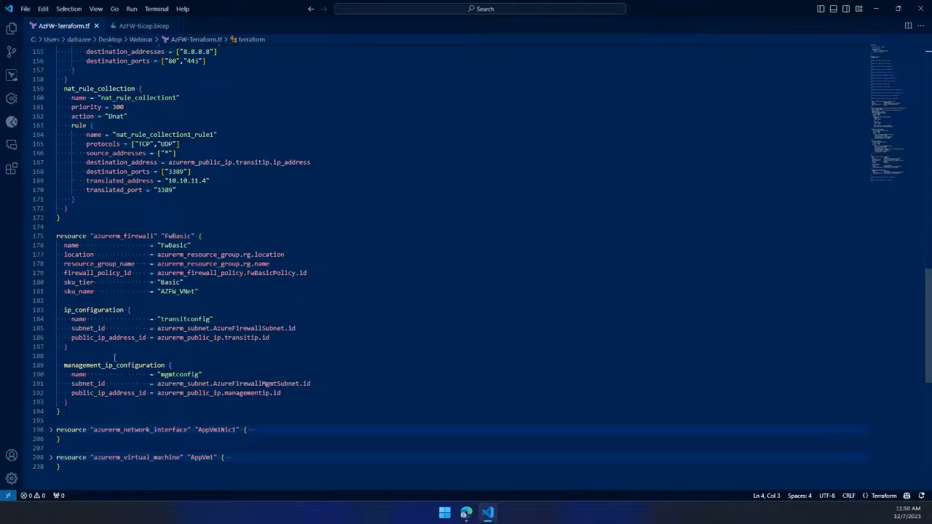
Step: Open AzFW-Bicep.bicep and examine its firewall policy, NAT, network and application rule collections, and the fwbasic firewall resource
click(125, 26)
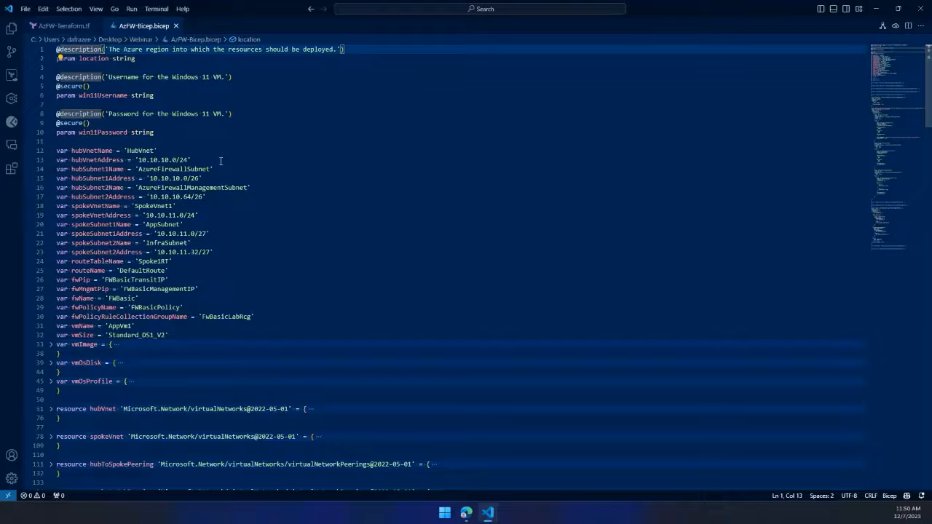
scroll(221, 161, down, 10)
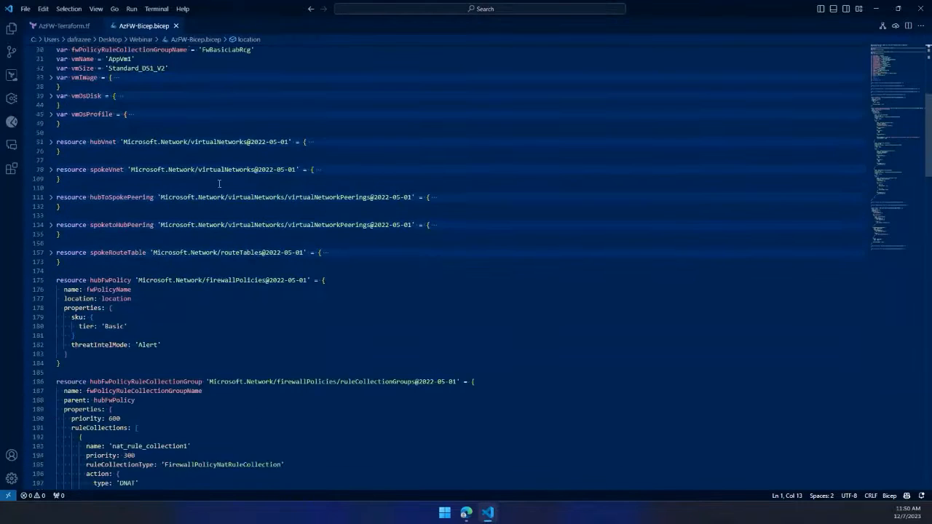
scroll(219, 183, down, 7)
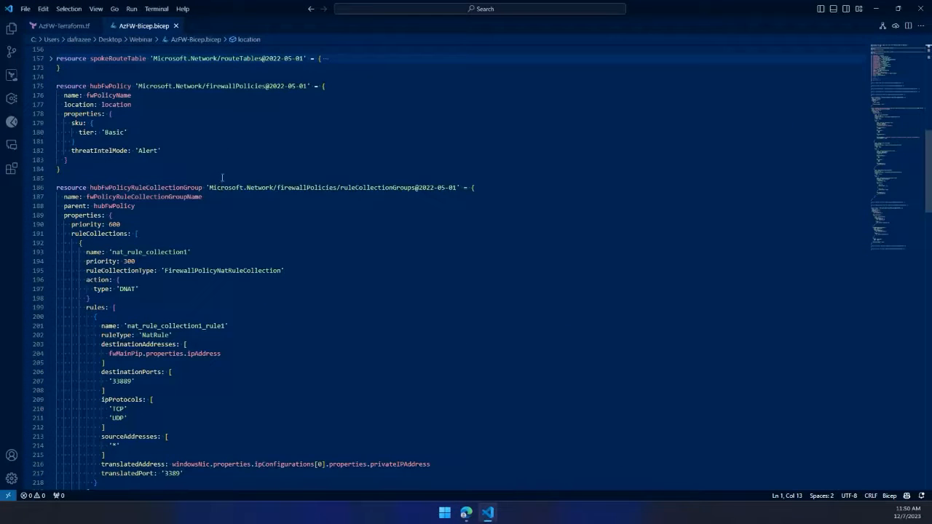
scroll(222, 177, down, 1)
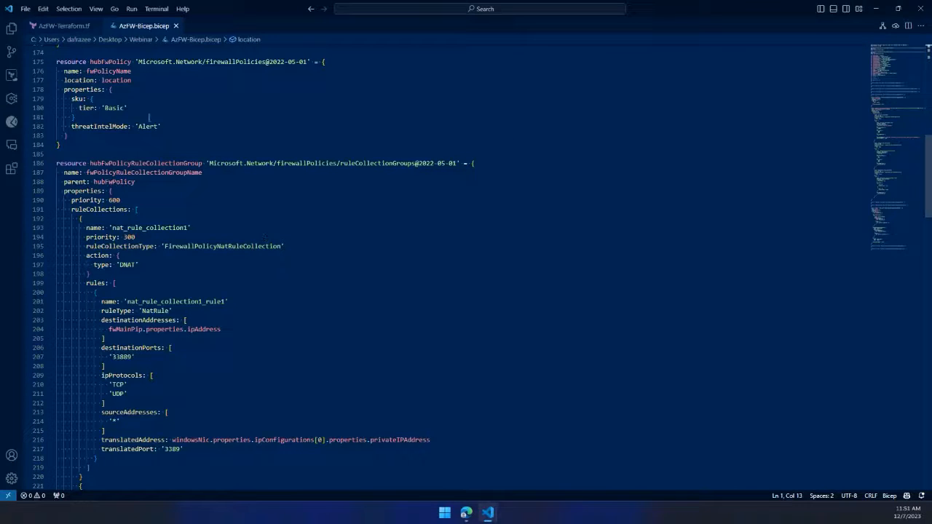
scroll(198, 219, down, 8)
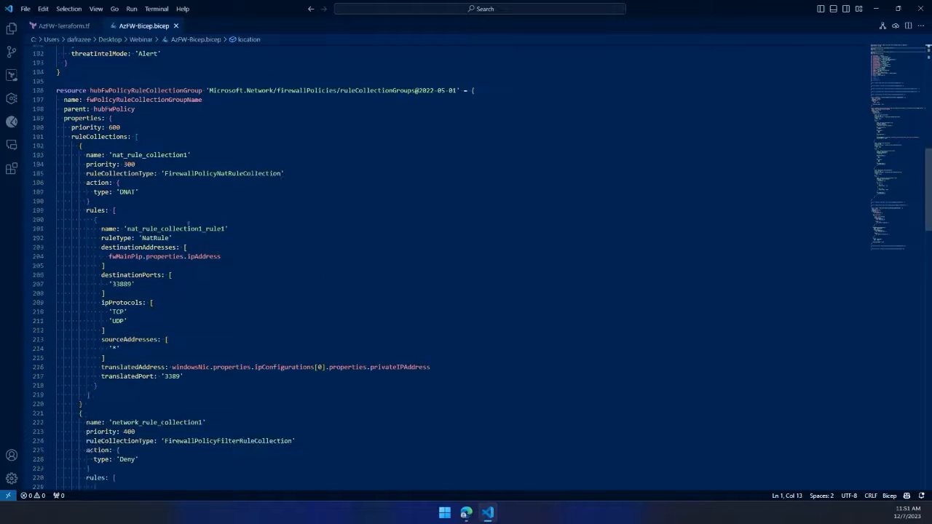
scroll(201, 264, down, 10)
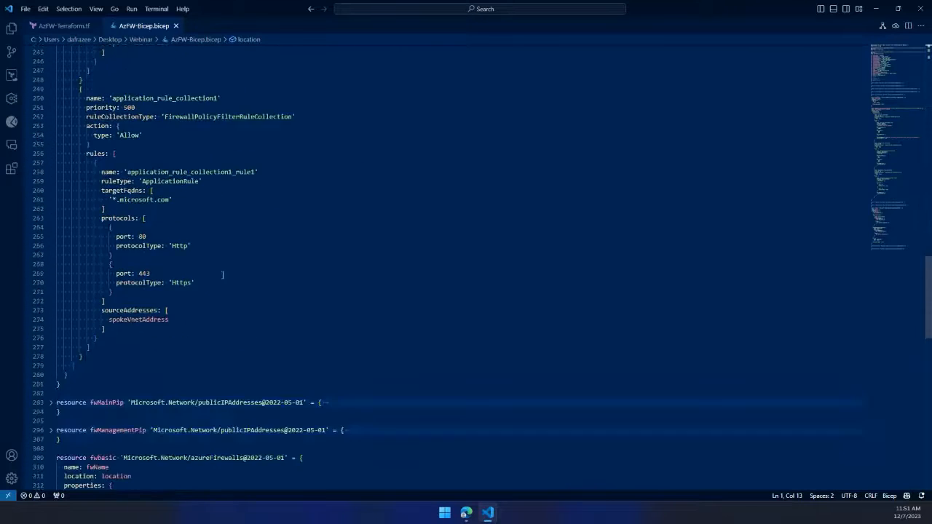
scroll(228, 290, down, 3)
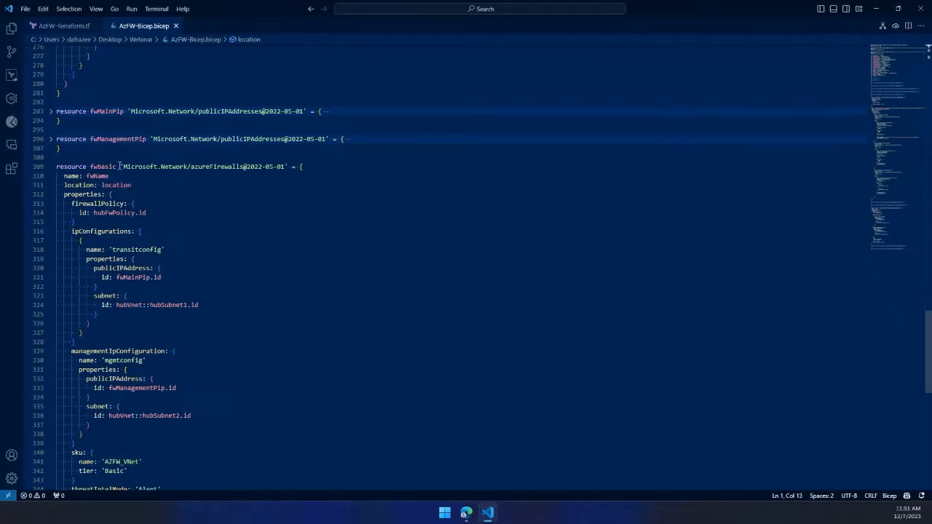
scroll(121, 167, down, 3)
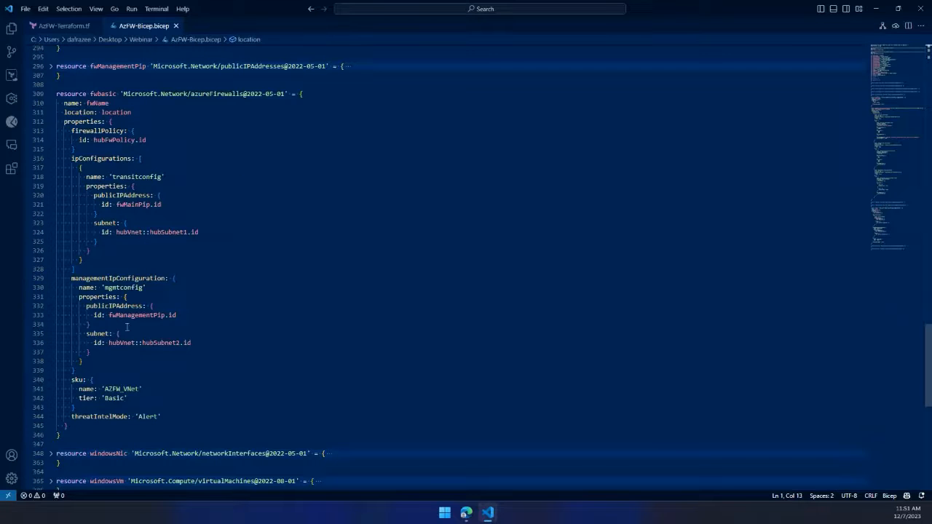
scroll(127, 241, up, 3)
scroll(175, 267, down, 3)
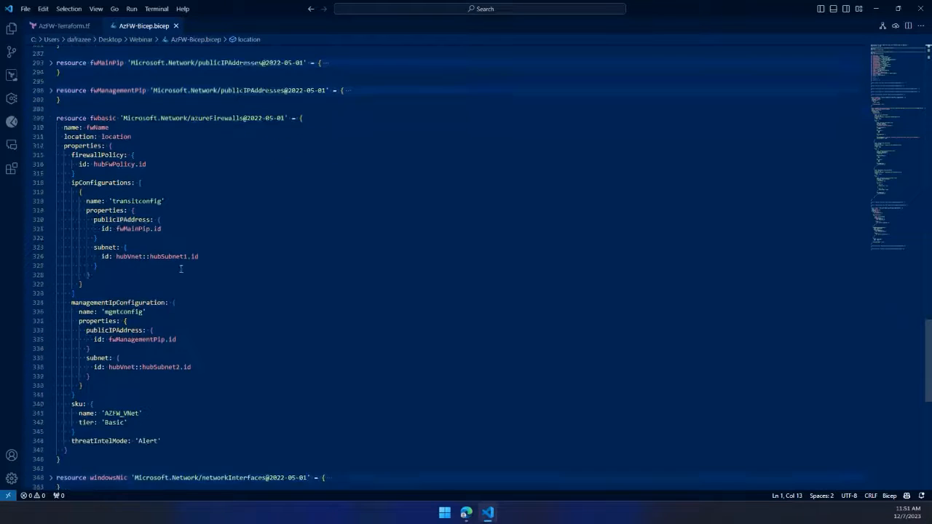
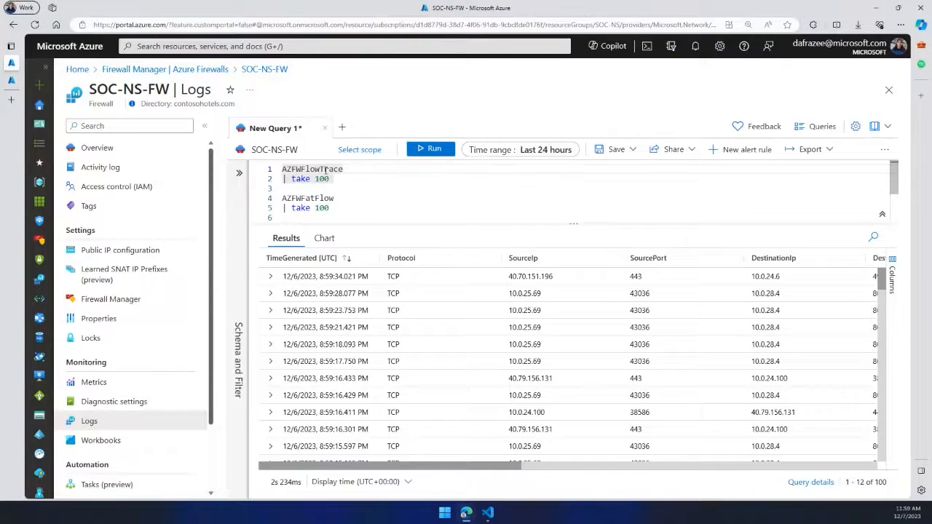
Step: Run the AZFWFlowTrace query with take 100 in the SOC-NS-FW logs, collapse the resource menu and examine the Flag values
click(430, 149)
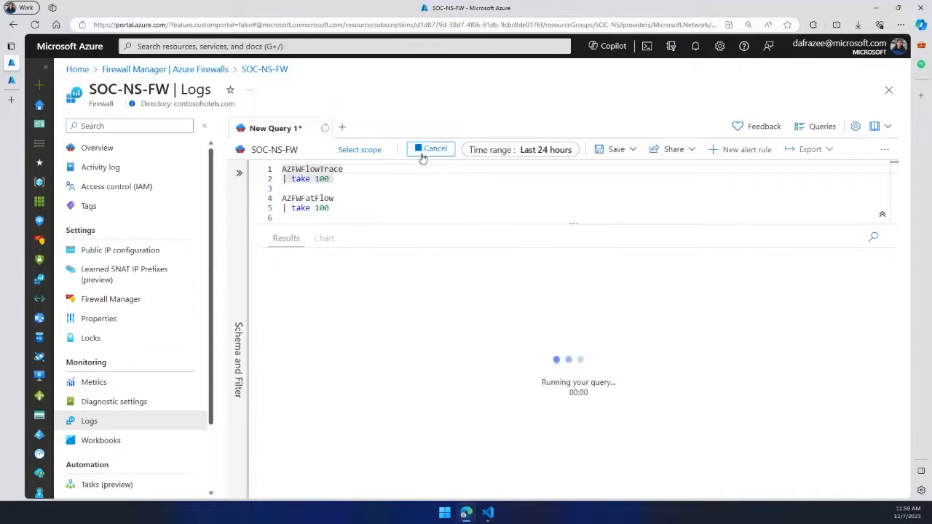
click(205, 125)
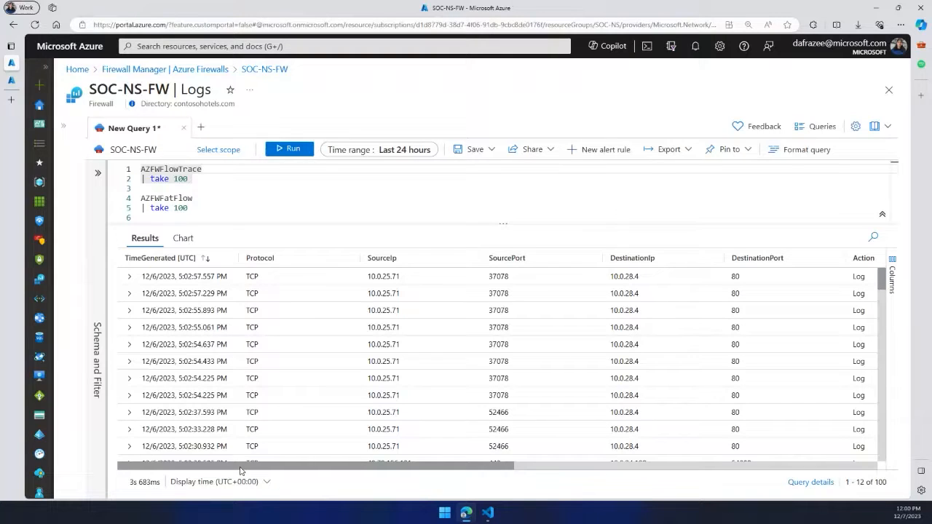
drag(241, 469, 478, 510)
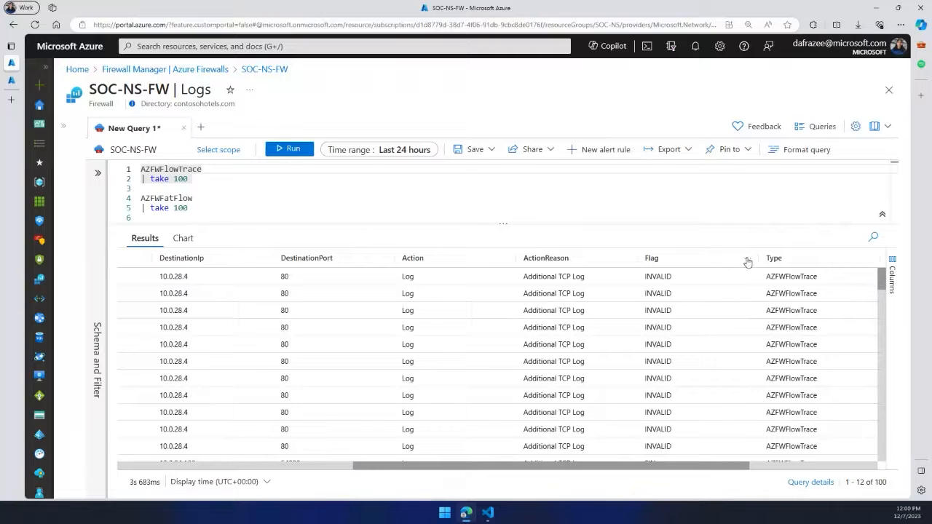
scroll(624, 357, down, 1)
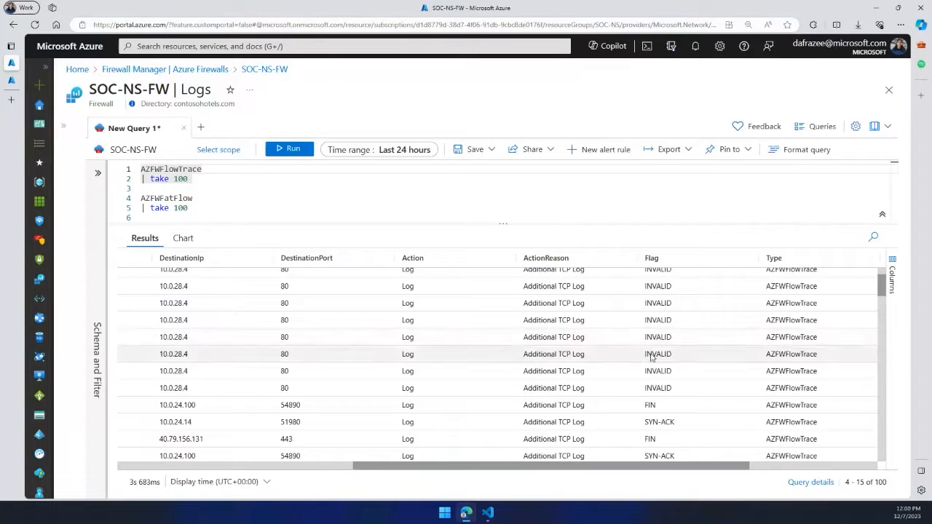
scroll(677, 337, down, 1)
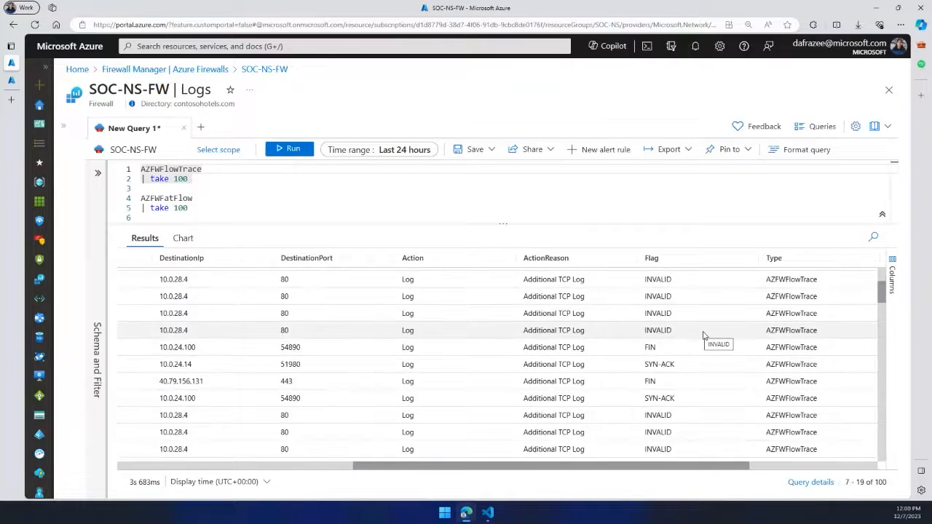
Step: Look through the AZFWFlowTrace result rows, comparing the Flag values with their destination IPs and ports
scroll(703, 342, down, 1)
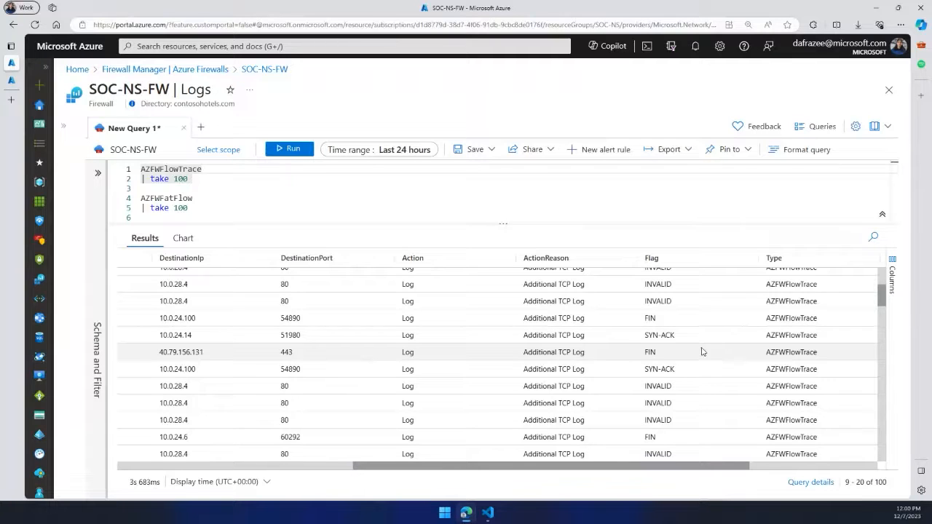
scroll(701, 351, down, 2)
scroll(688, 367, down, 3)
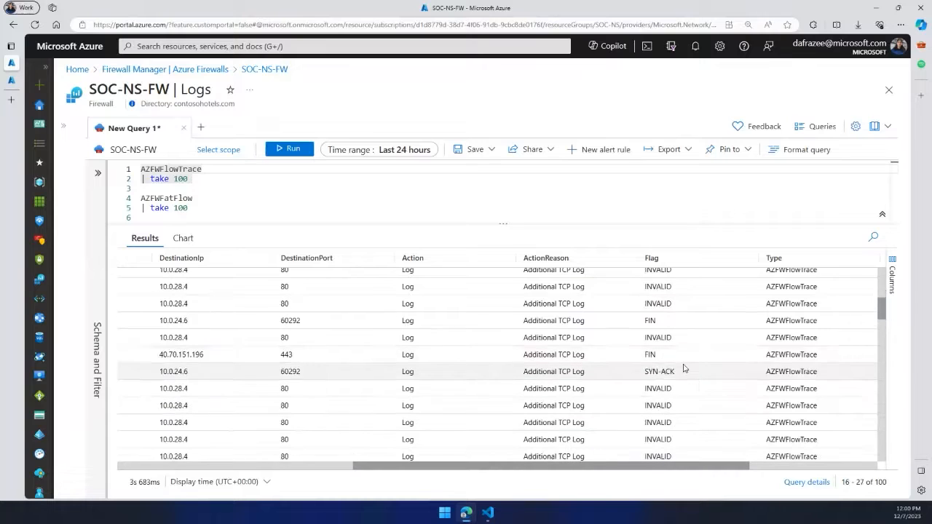
scroll(678, 375, down, 5)
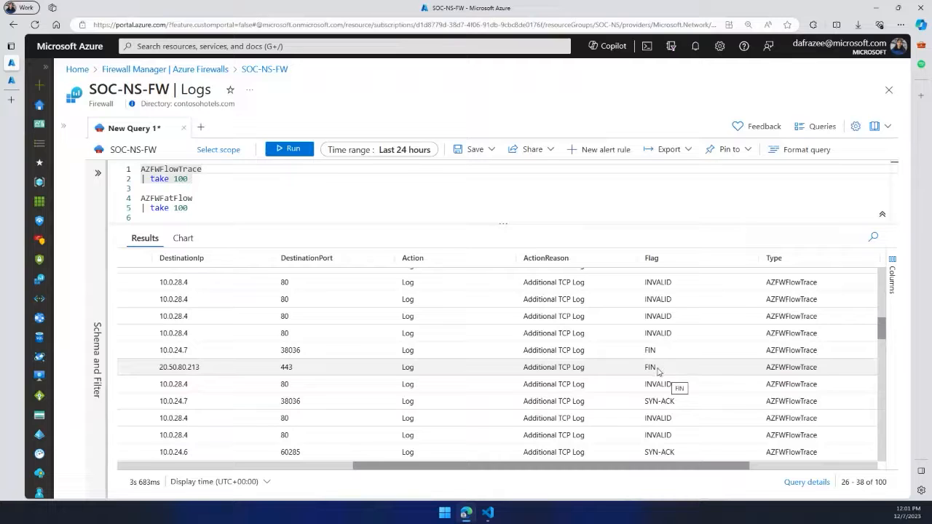
scroll(656, 373, up, 8)
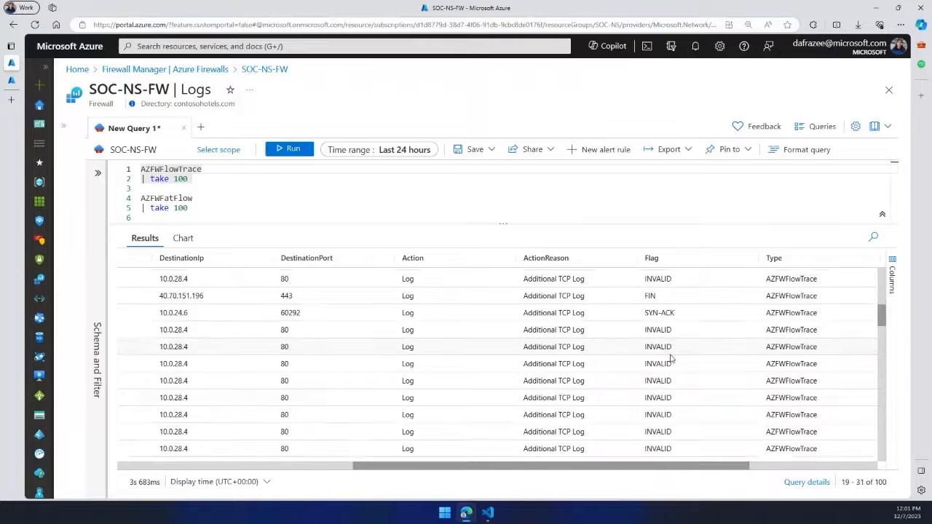
scroll(647, 375, up, 3)
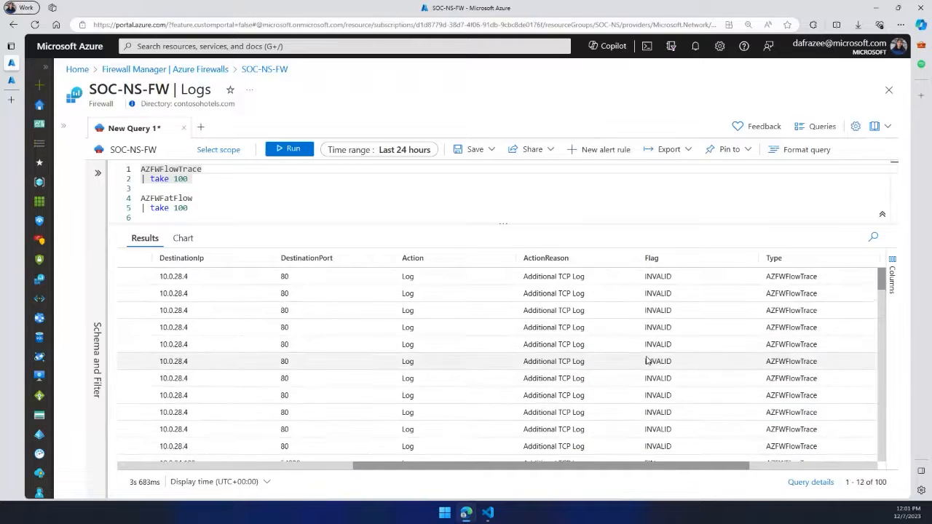
Step: Run the AZFWFatFlow query with take 100 and sort its results by FlowRate in descending, then ascending order
click(163, 208)
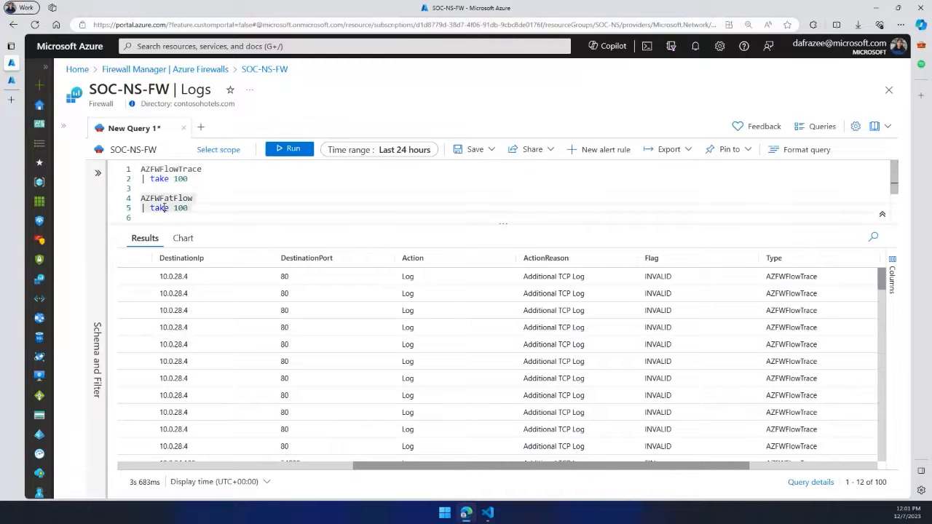
key(shift+Return)
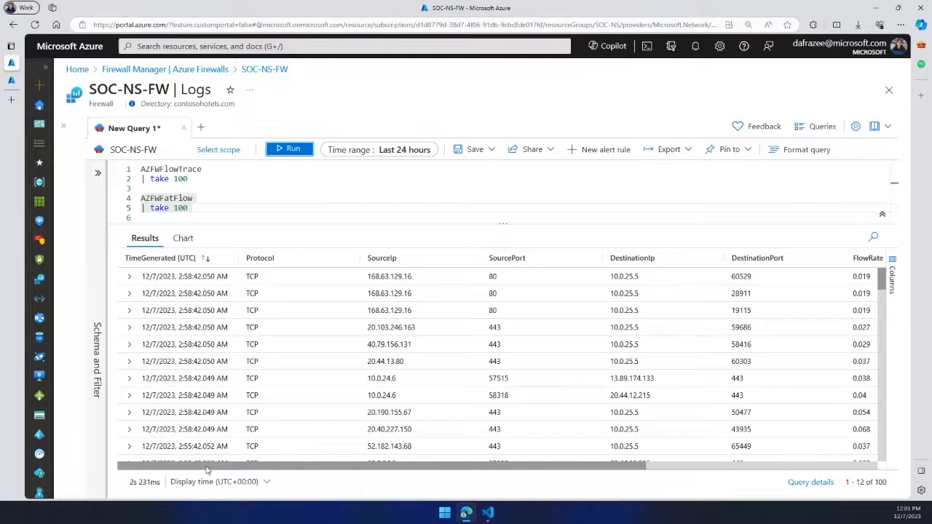
drag(207, 467, 375, 472)
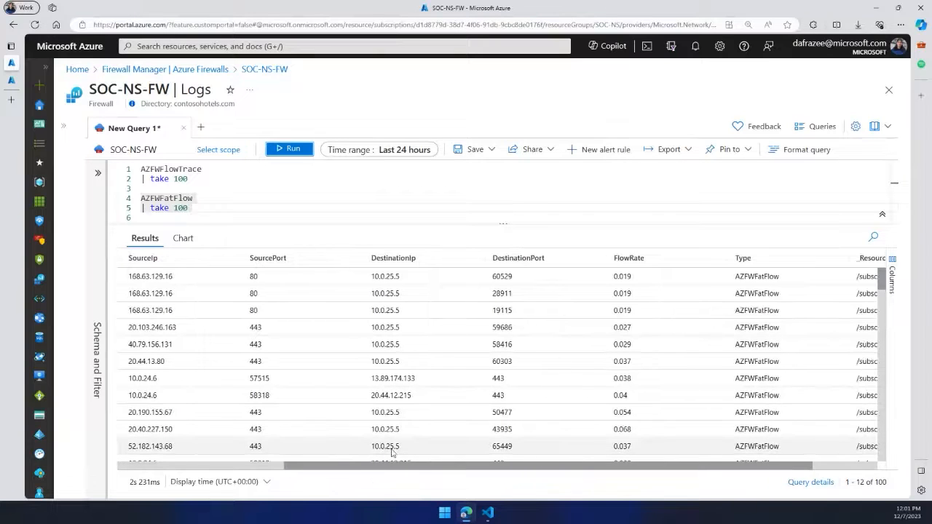
click(680, 261)
click(681, 261)
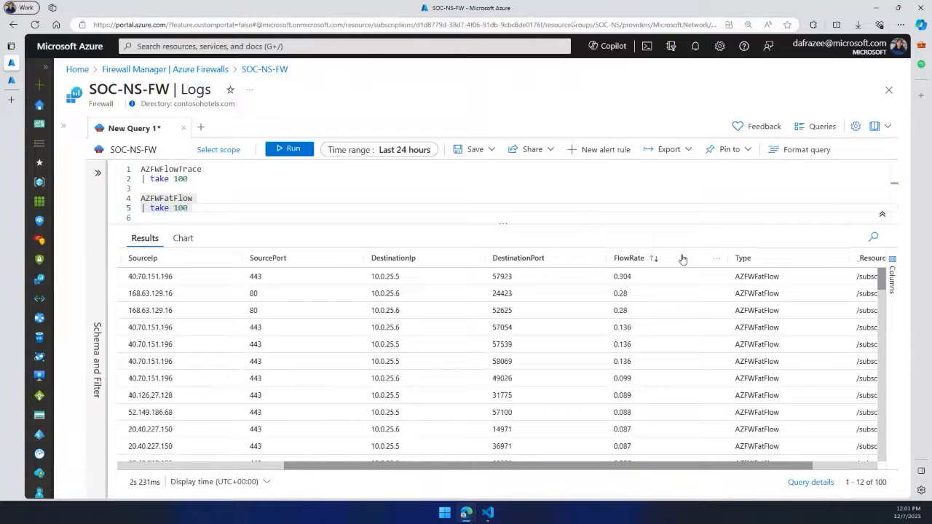
click(676, 261)
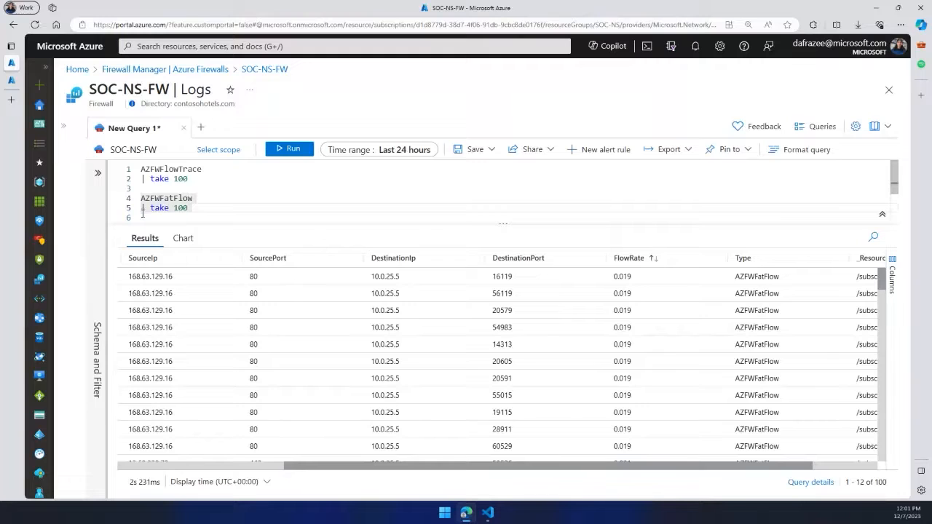
Step: Comment out the AZFWFatFlow take 100 line, rerun the query and examine its results sorted by FlowRate from highest to lowest
click(143, 210)
text(//)
click(290, 148)
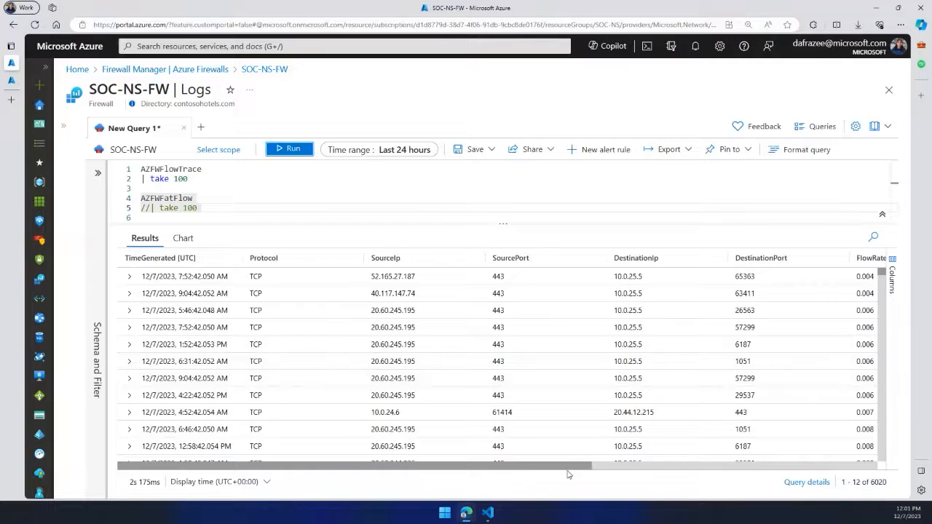
drag(568, 473, 730, 459)
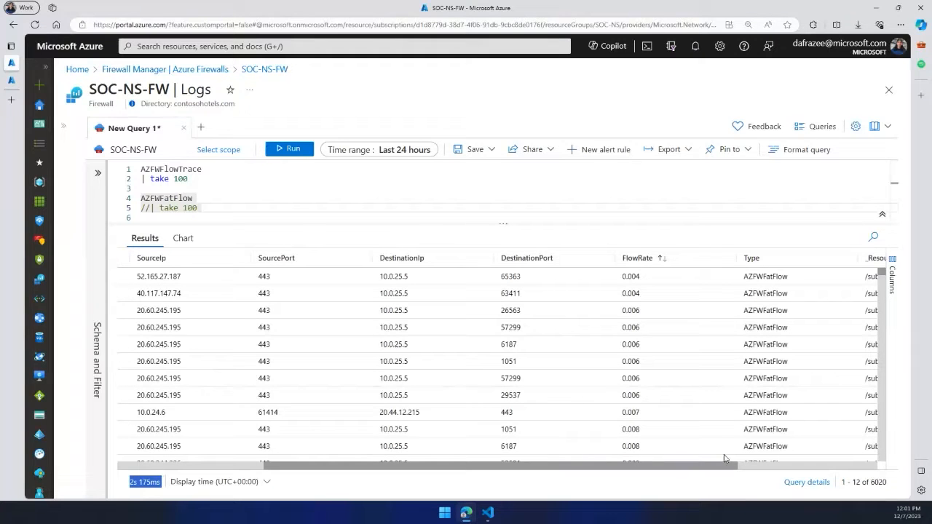
click(701, 255)
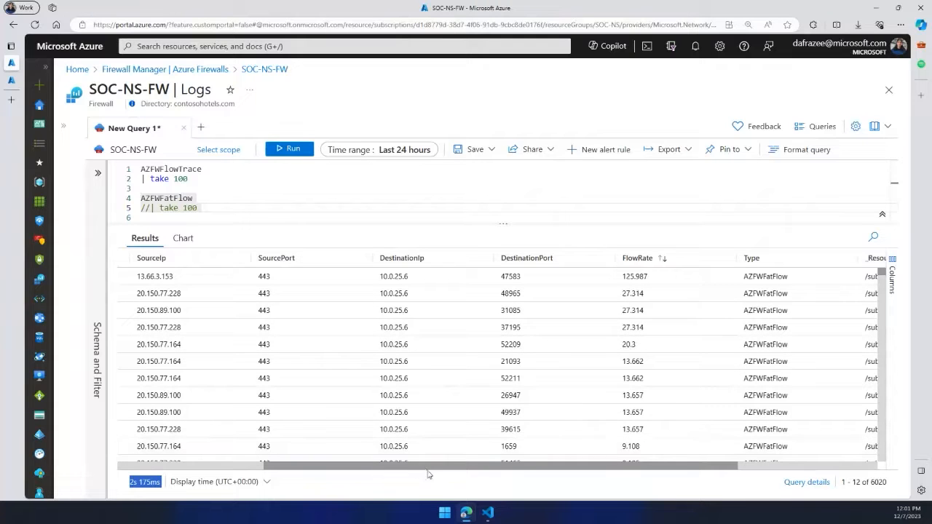
scroll(419, 473, left, 3)
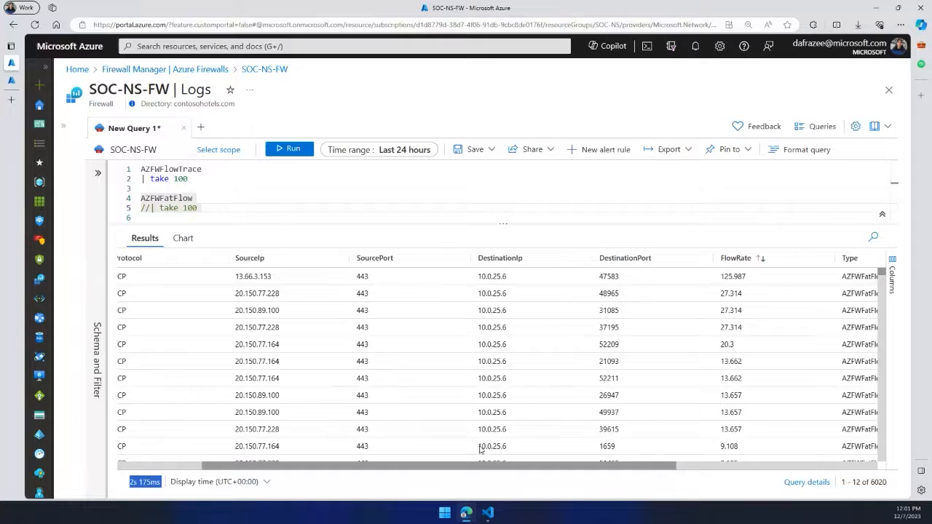
drag(477, 467, 582, 464)
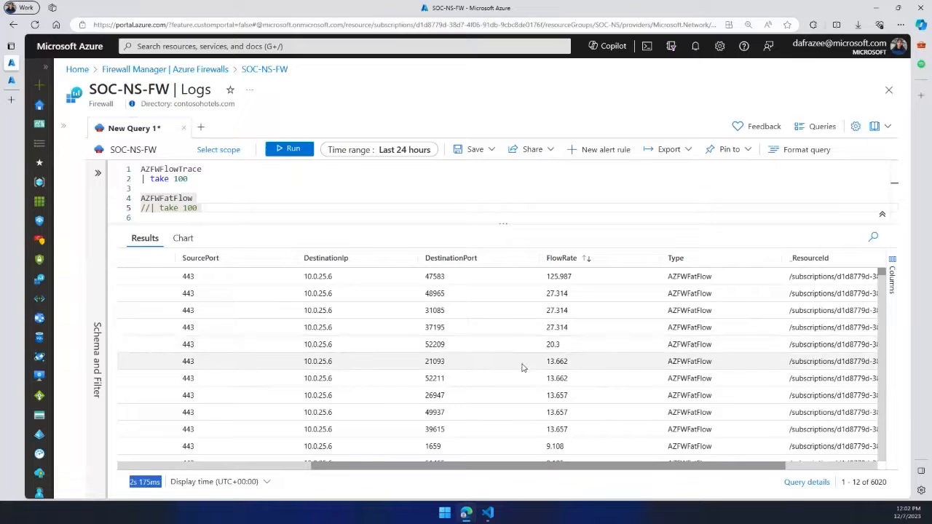
drag(556, 463, 595, 471)
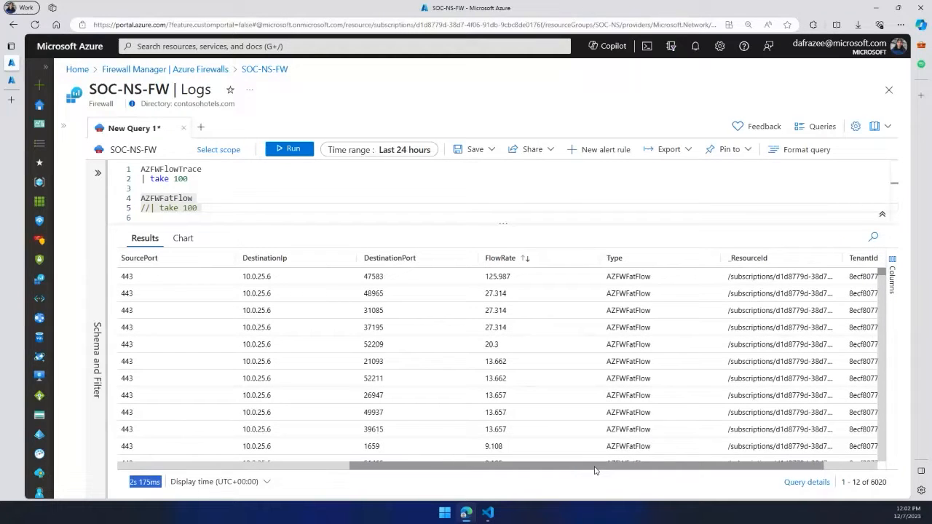
drag(593, 471, 572, 466)
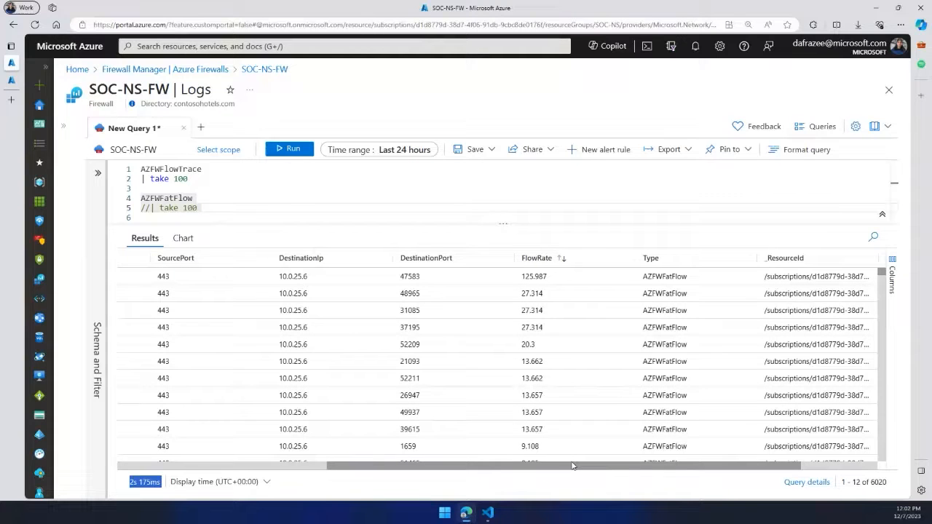
drag(572, 466, 361, 466)
Step: Expand the schema list and resource menu, and chart the Latency Probe metric for SOC-NS-FW
click(97, 171)
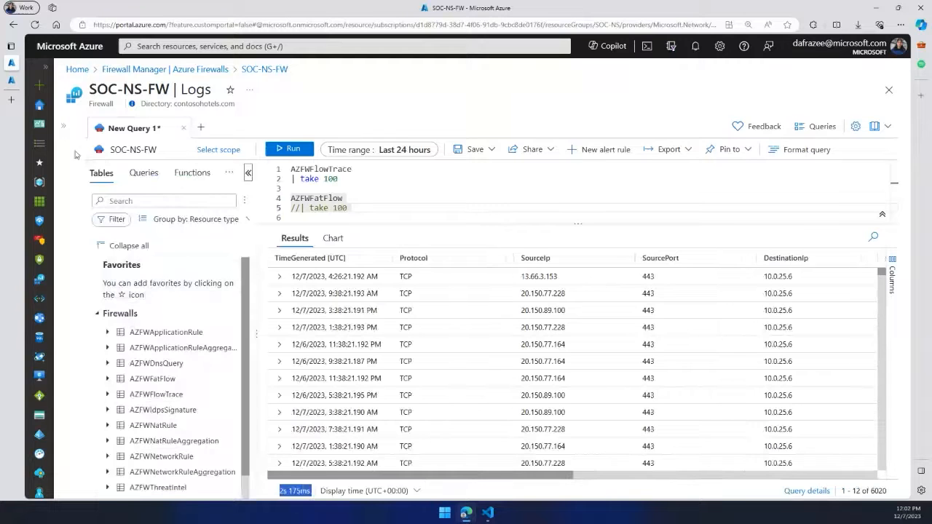
click(63, 126)
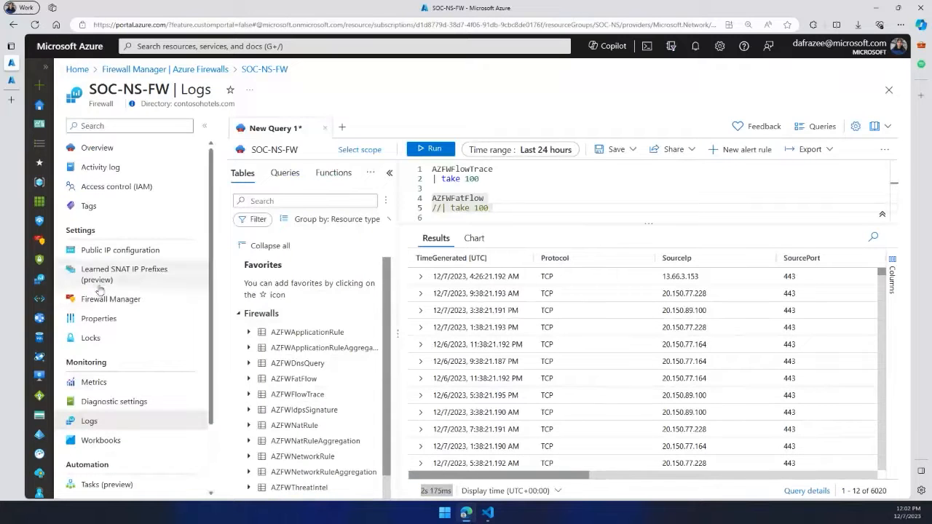
click(94, 381)
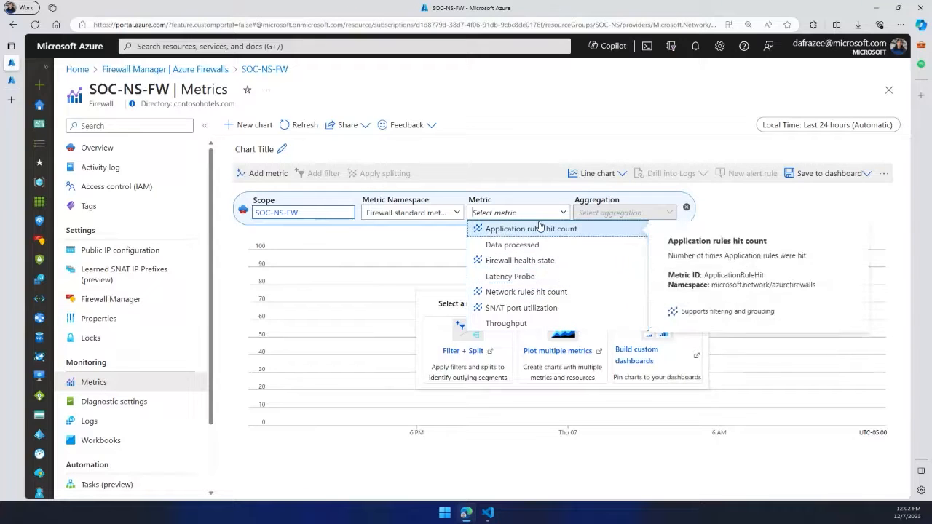
click(514, 276)
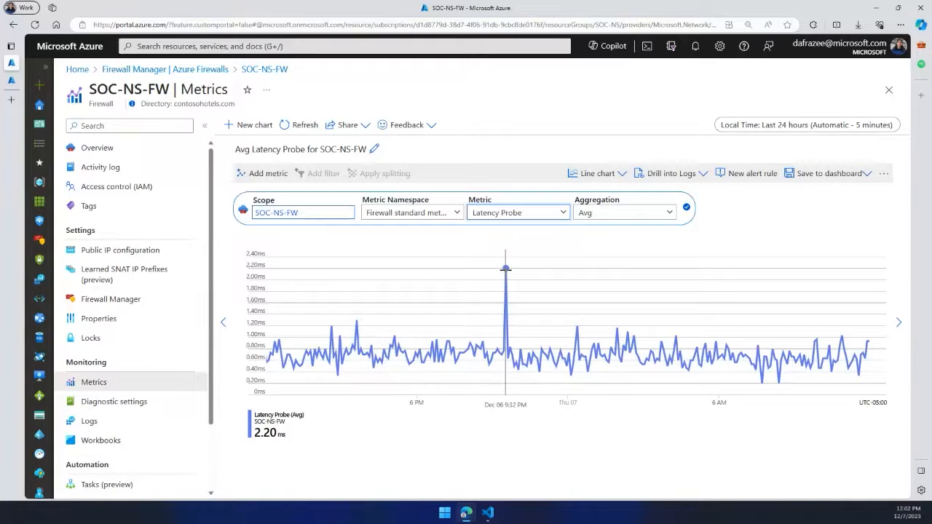
click(527, 454)
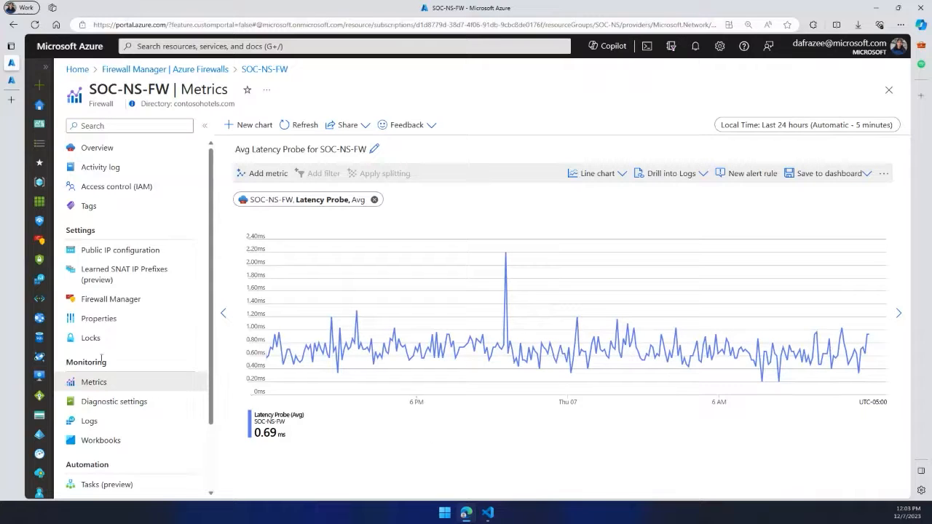
Step: Open the Resource health page of SOC-NS-FW and examine its availability status and four-week health history
scroll(111, 385, down, 1)
scroll(110, 384, down, 1)
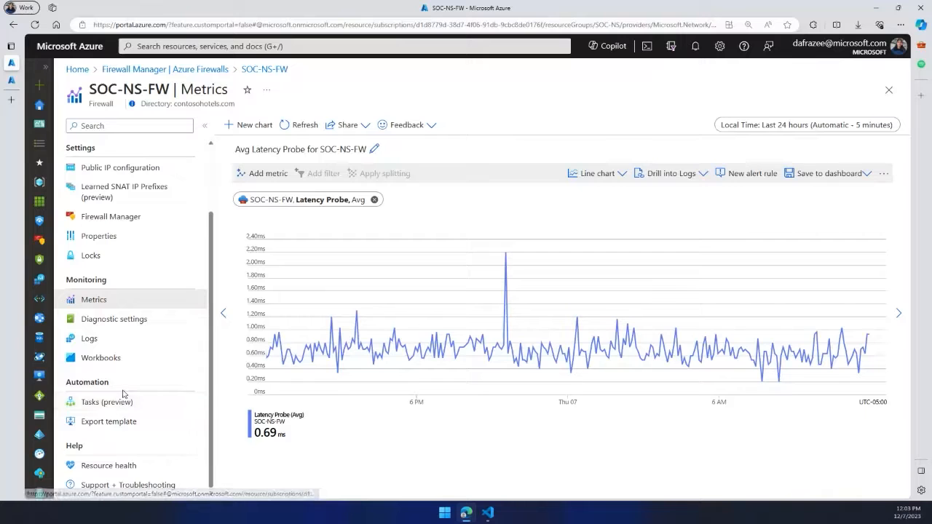
click(89, 465)
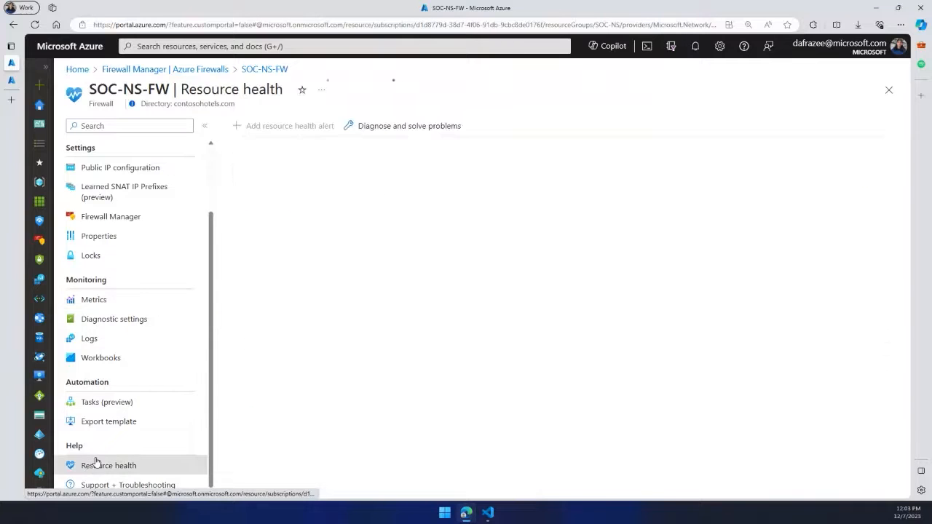
scroll(351, 341, down, 1)
scroll(350, 340, down, 2)
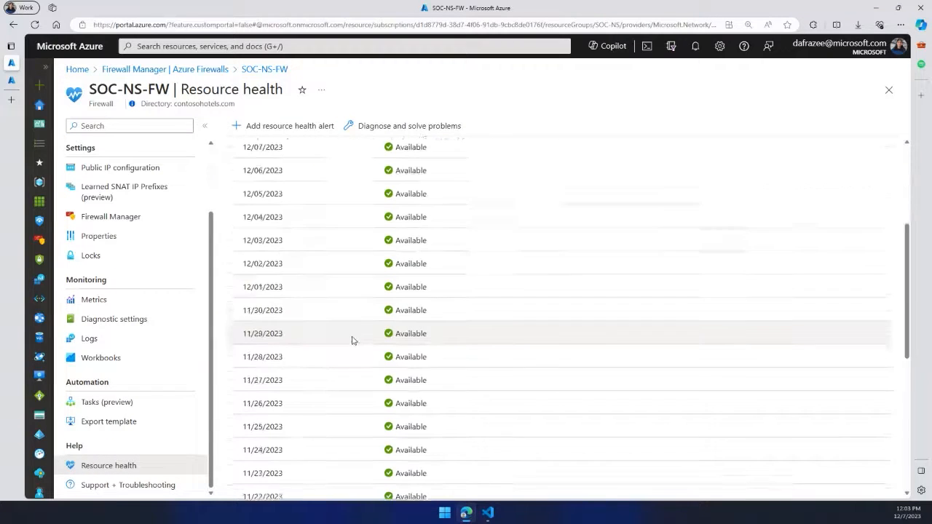
scroll(350, 340, up, 3)
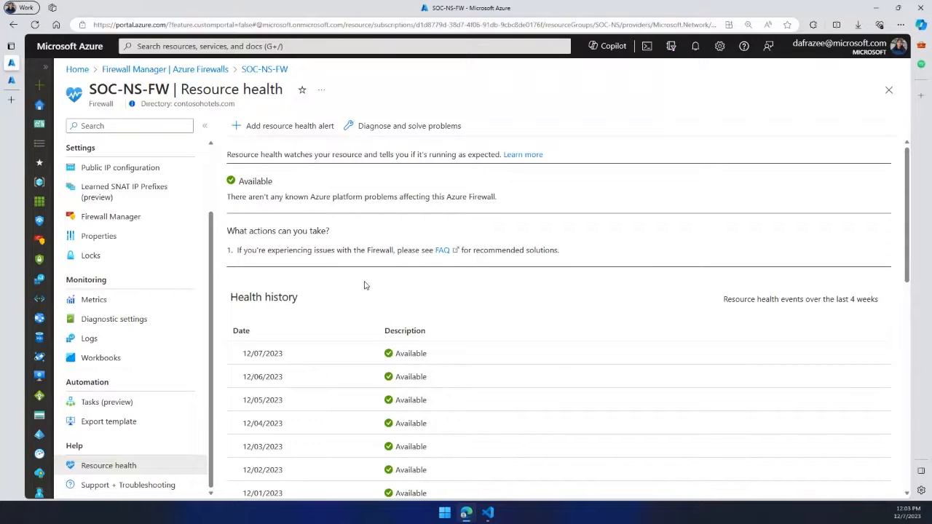
scroll(358, 288, down, 1)
scroll(371, 309, up, 2)
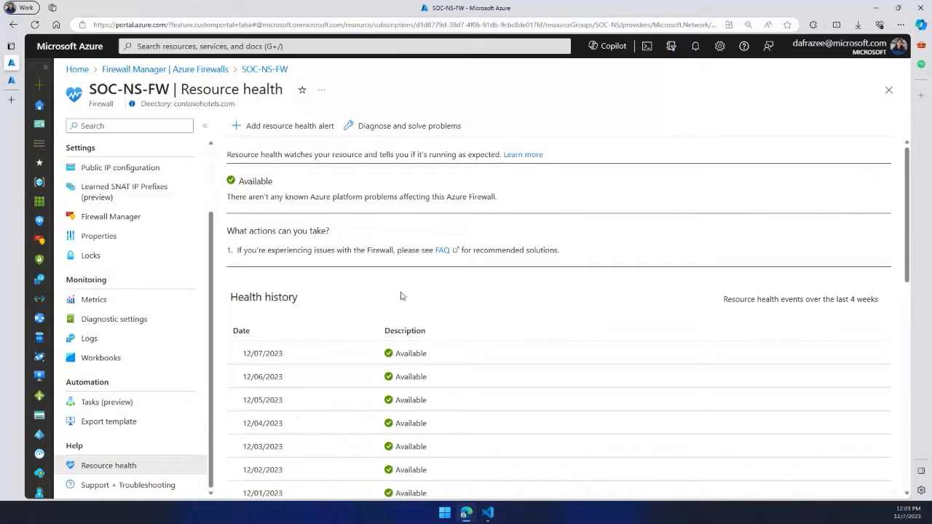